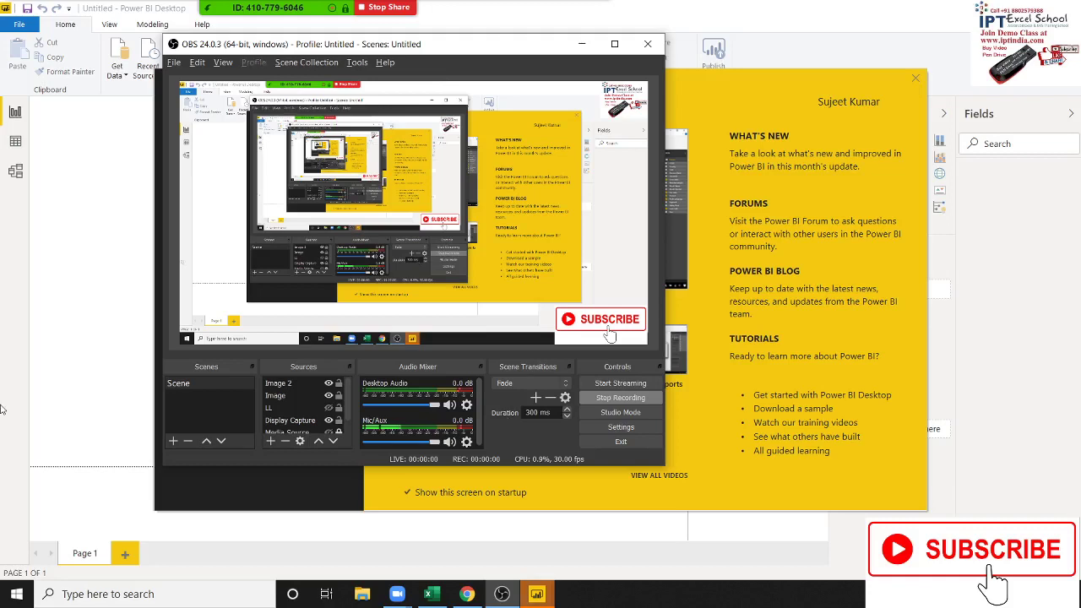
- Move the recording window out of the way and open the Get Data dialog from the start screen
{"action": "left_click", "coordinate": [581, 44]}
{"action": "mouse_move", "coordinate": [356, 7]}
{"action": "left_click", "coordinate": [589, 17]}
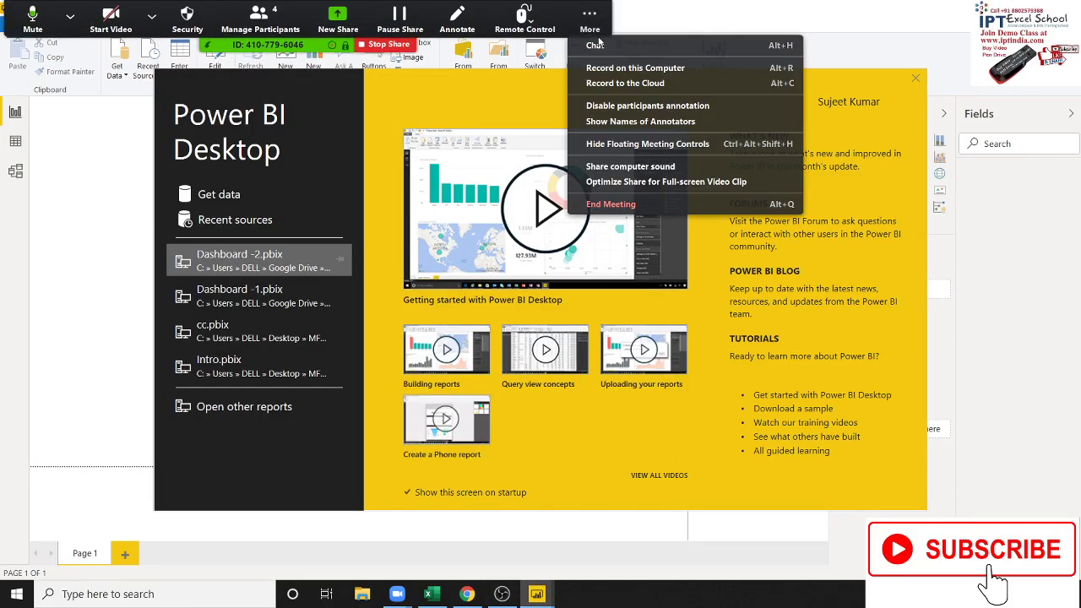
{"action": "left_click", "coordinate": [617, 75]}
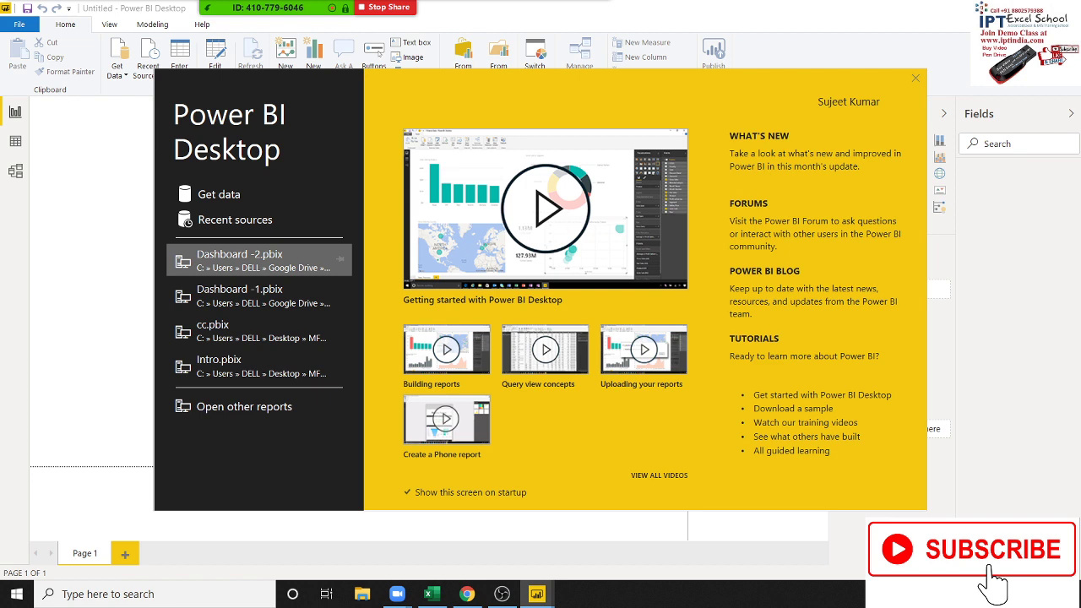
{"action": "left_click", "coordinate": [223, 197]}
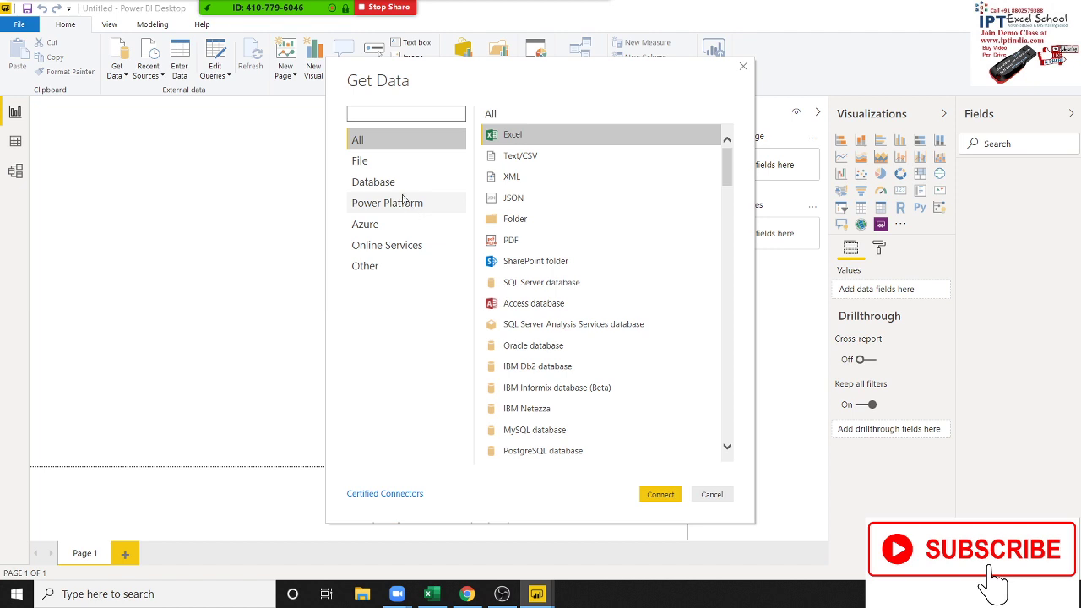
- Connect to the P-Data Excel workbook and load its Data sheet
{"action": "left_click", "coordinate": [389, 161]}
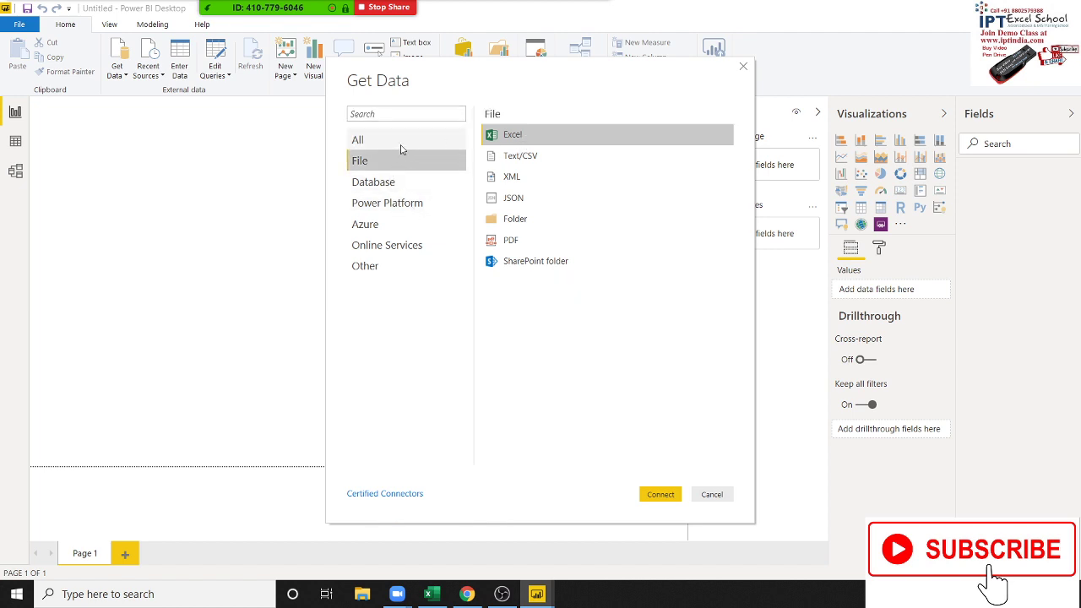
{"action": "left_click", "coordinate": [401, 145]}
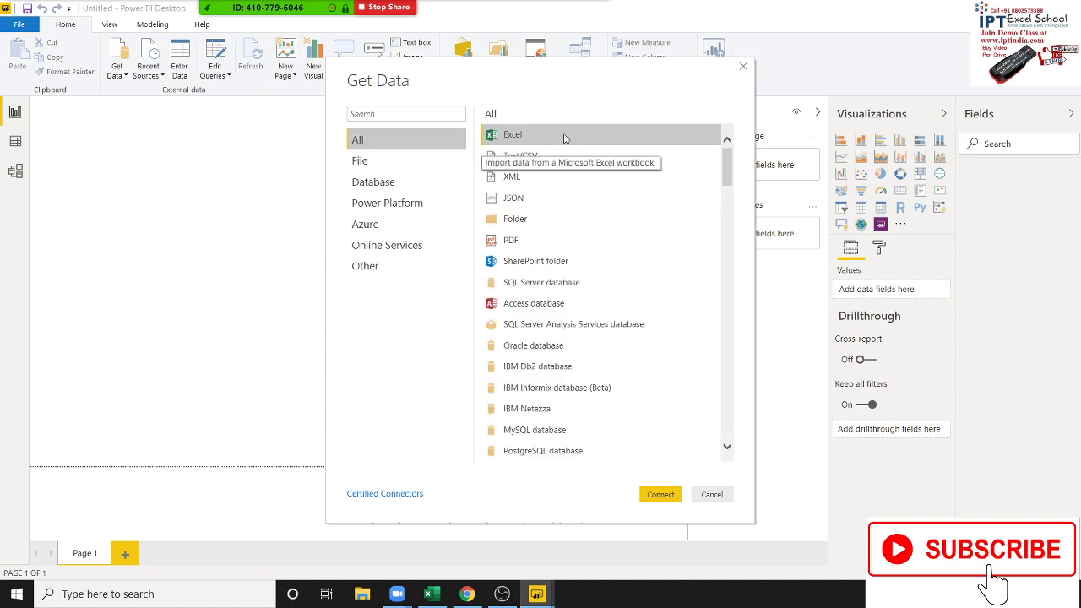
{"action": "left_click", "coordinate": [671, 498]}
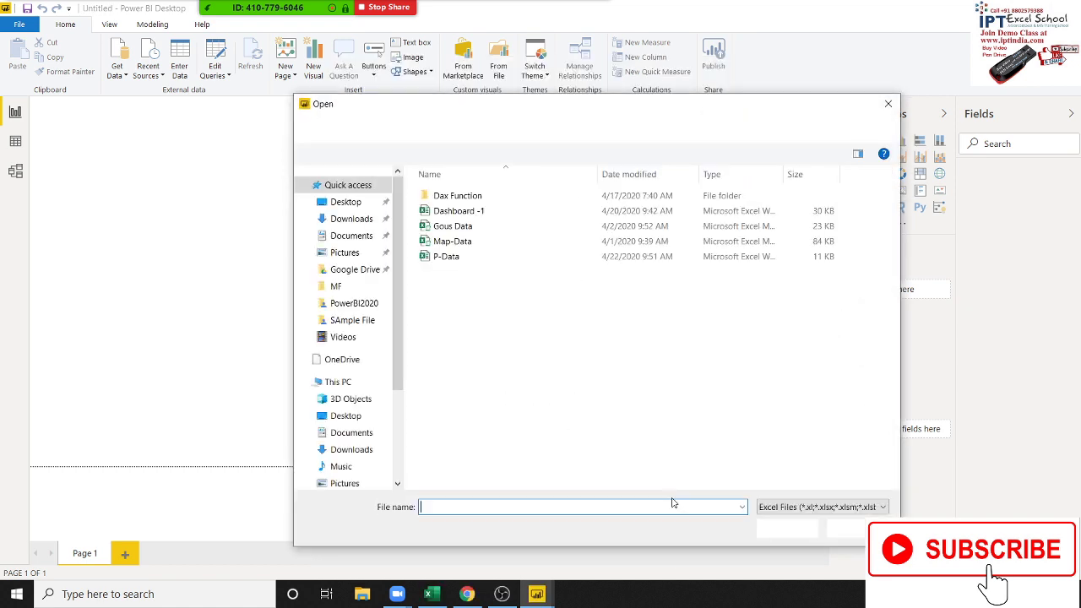
{"action": "left_click", "coordinate": [440, 258]}
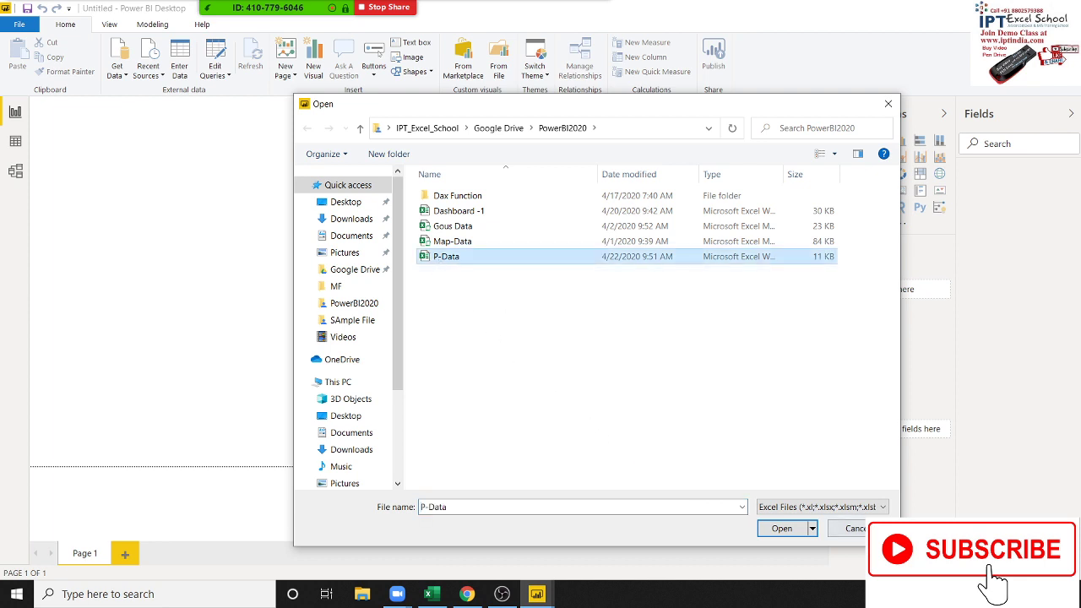
{"action": "left_click", "coordinate": [782, 529]}
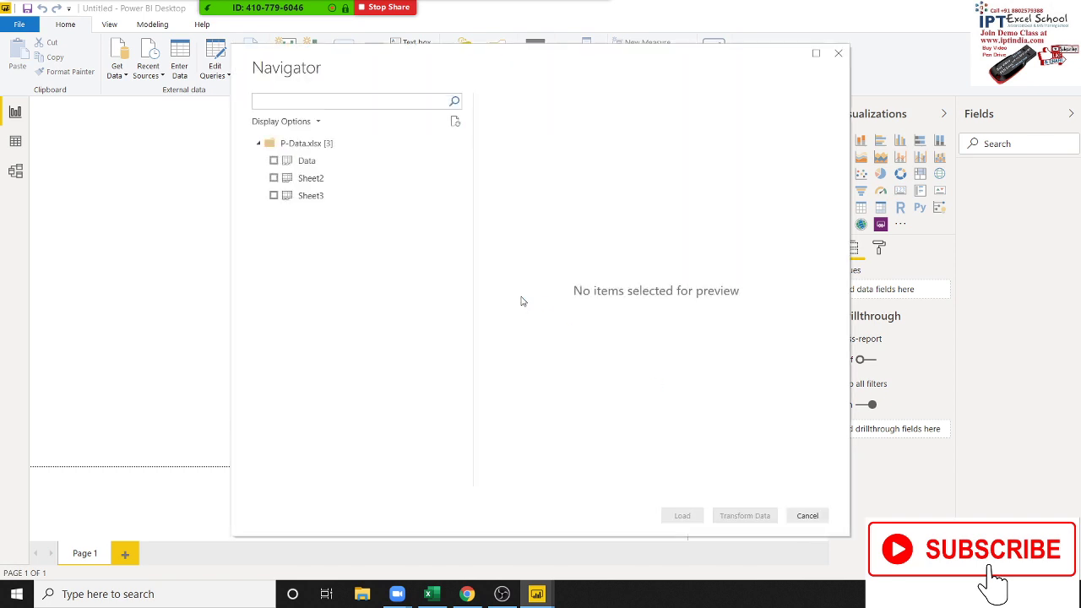
{"action": "left_click", "coordinate": [273, 160]}
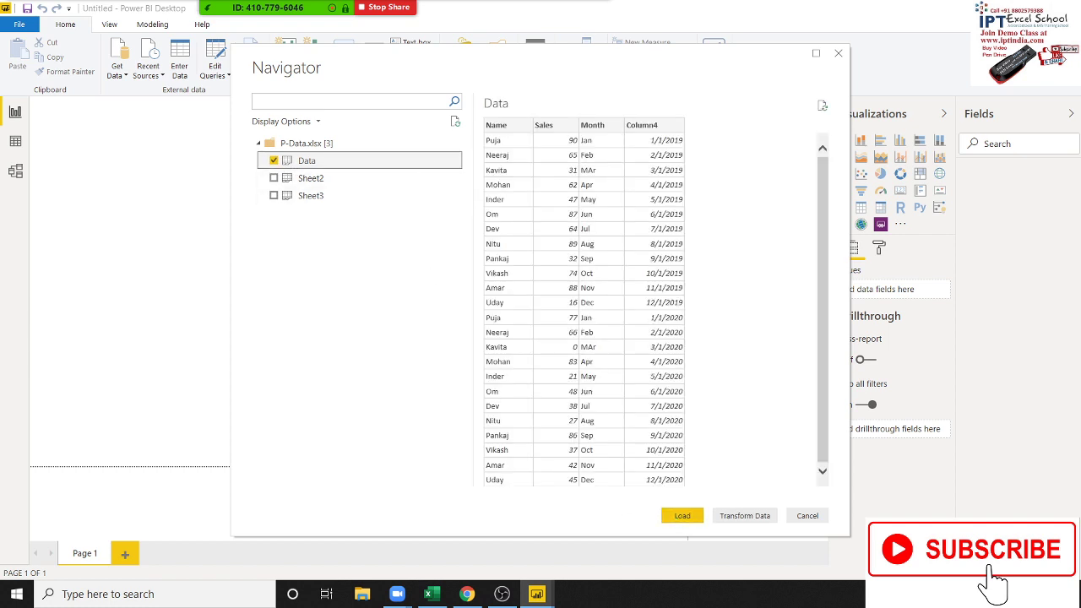
{"action": "left_click", "coordinate": [682, 515]}
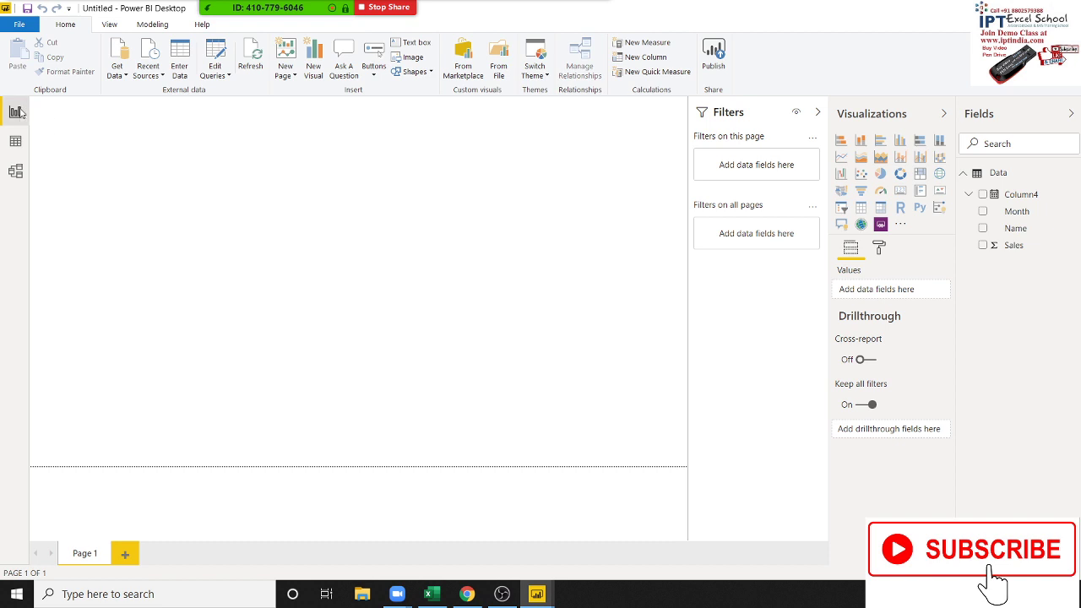
- Switch to Data view and select Column4 of the Data table
{"action": "left_click", "coordinate": [15, 141]}
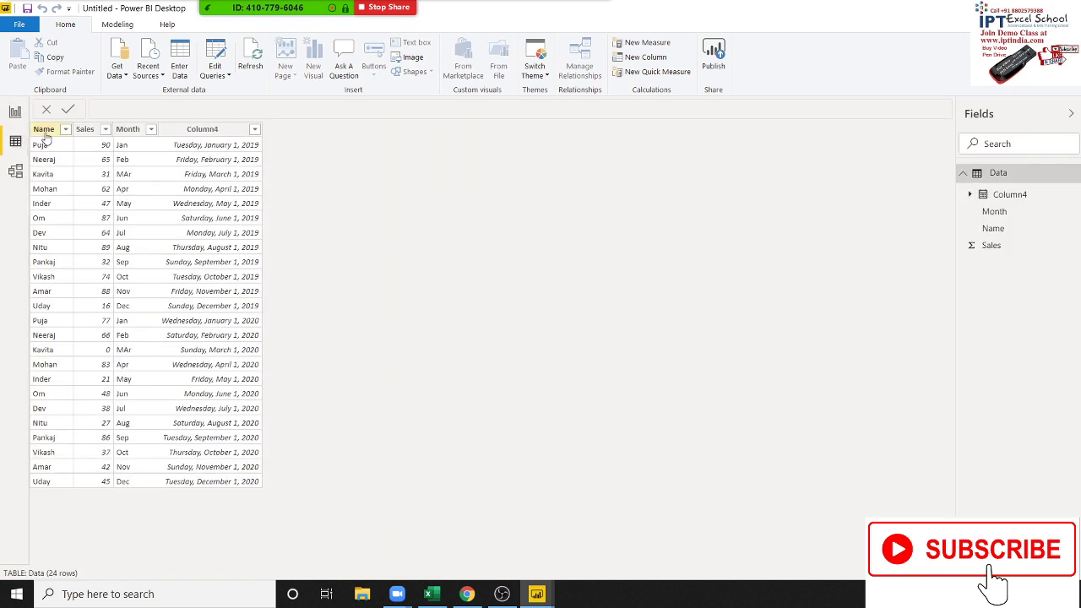
{"action": "left_click", "coordinate": [174, 147]}
{"action": "left_click", "coordinate": [136, 151]}
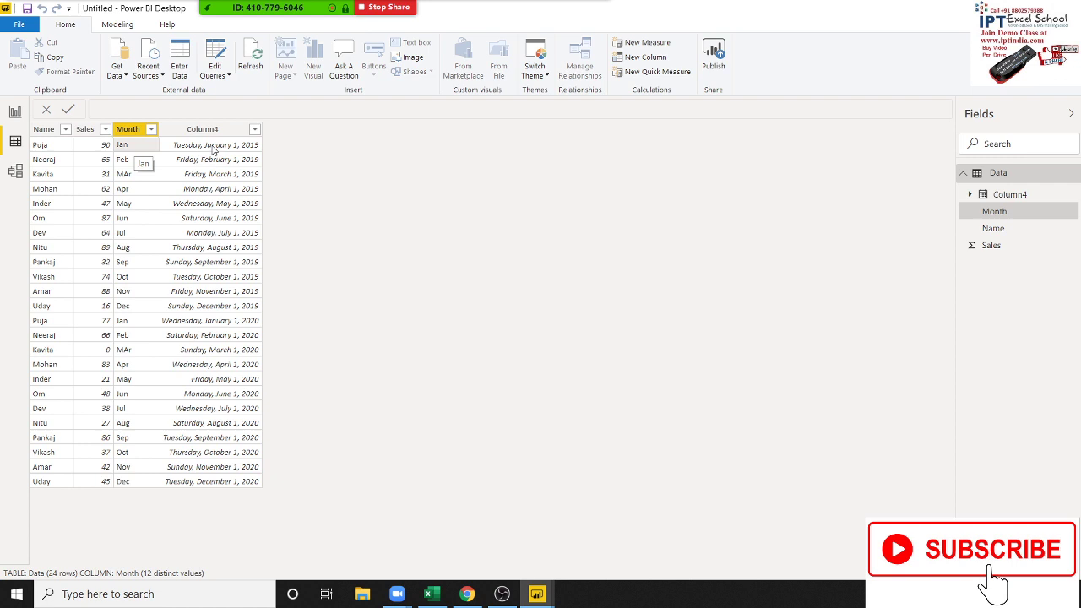
{"action": "left_click", "coordinate": [185, 147]}
{"action": "left_click", "coordinate": [147, 145]}
{"action": "left_click", "coordinate": [196, 147]}
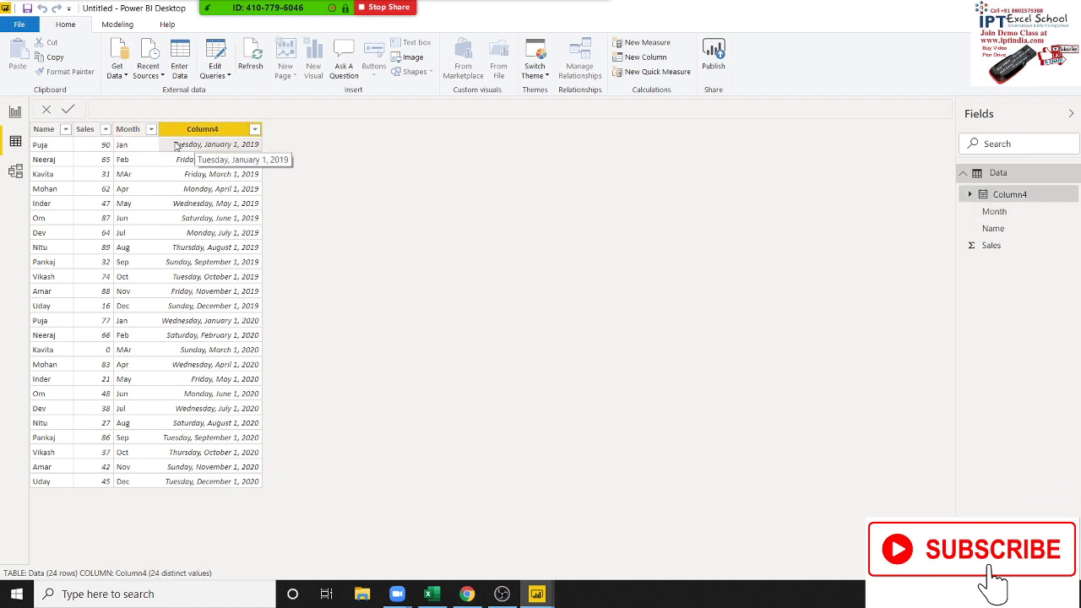
{"action": "left_click", "coordinate": [134, 145]}
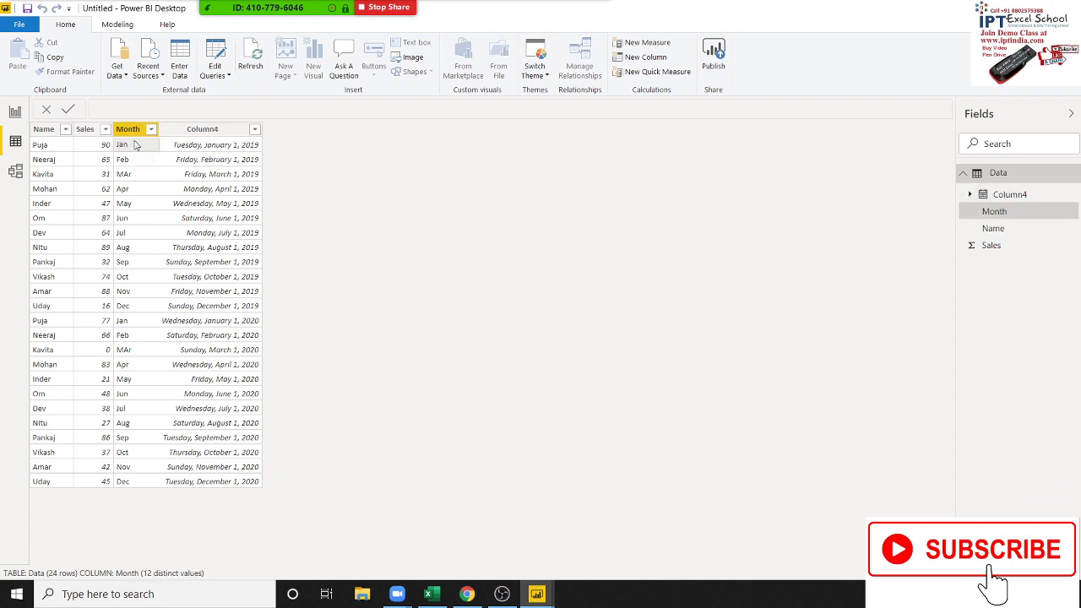
{"action": "left_click", "coordinate": [196, 139]}
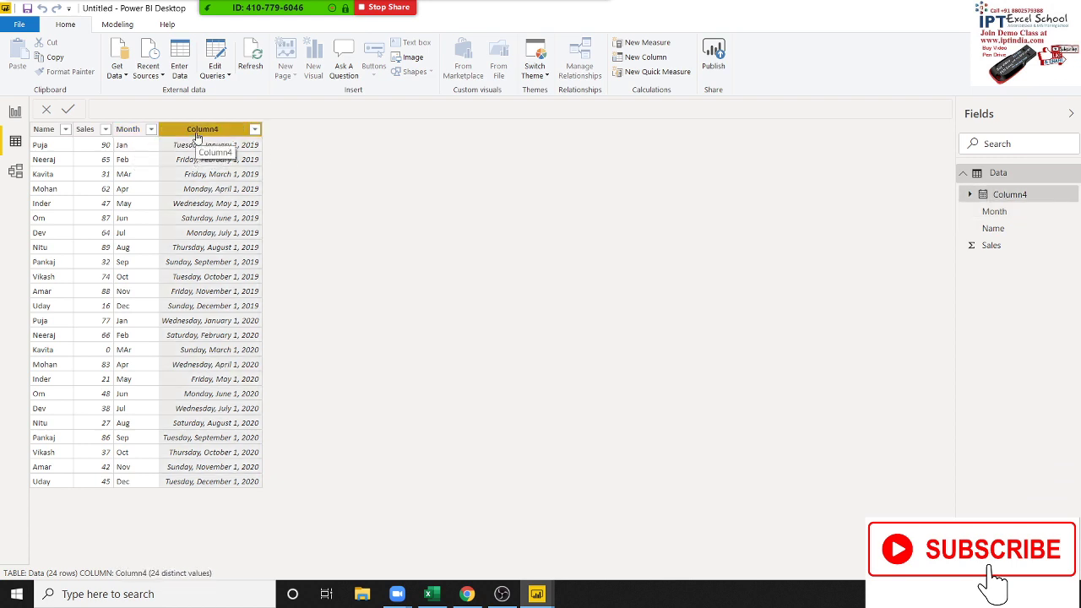
- Format Column4 as March 2001 (MMMM yyyy) on the Modeling tab
{"action": "left_click", "coordinate": [118, 25]}
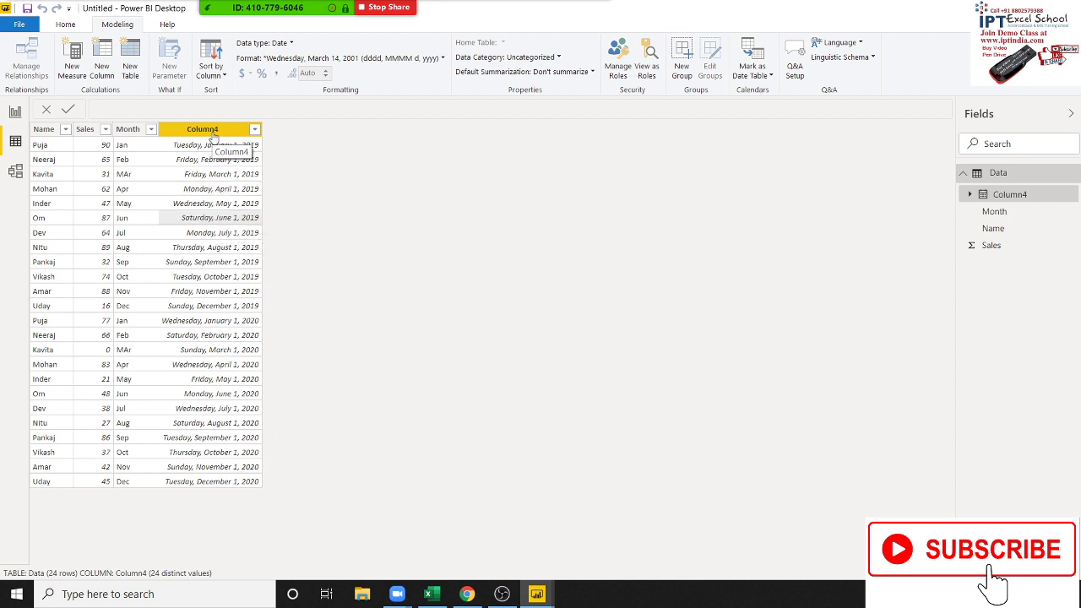
{"action": "left_click", "coordinate": [214, 134]}
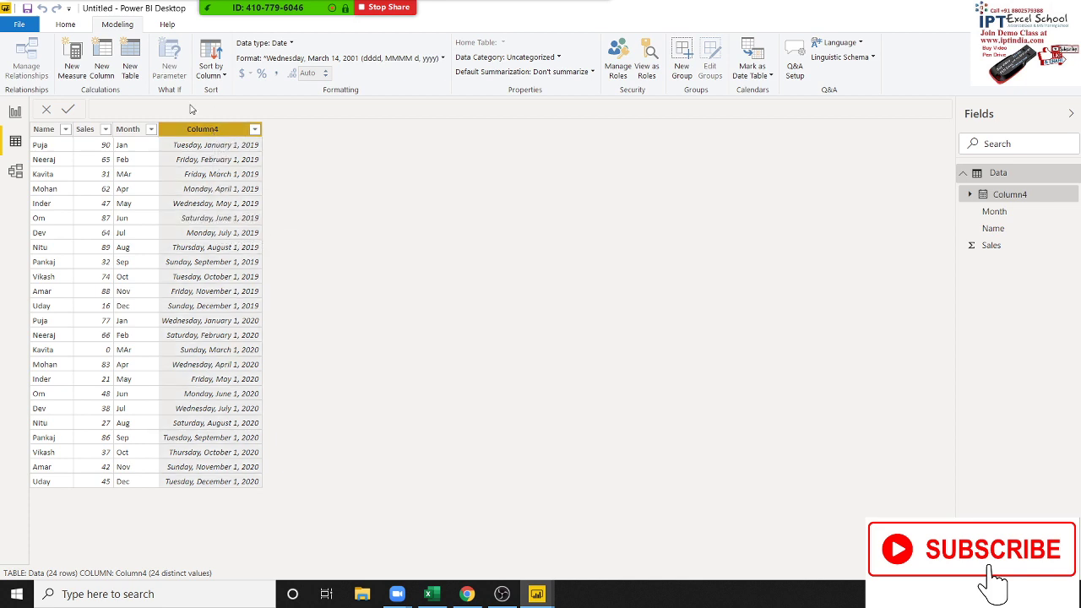
{"action": "left_click", "coordinate": [405, 59]}
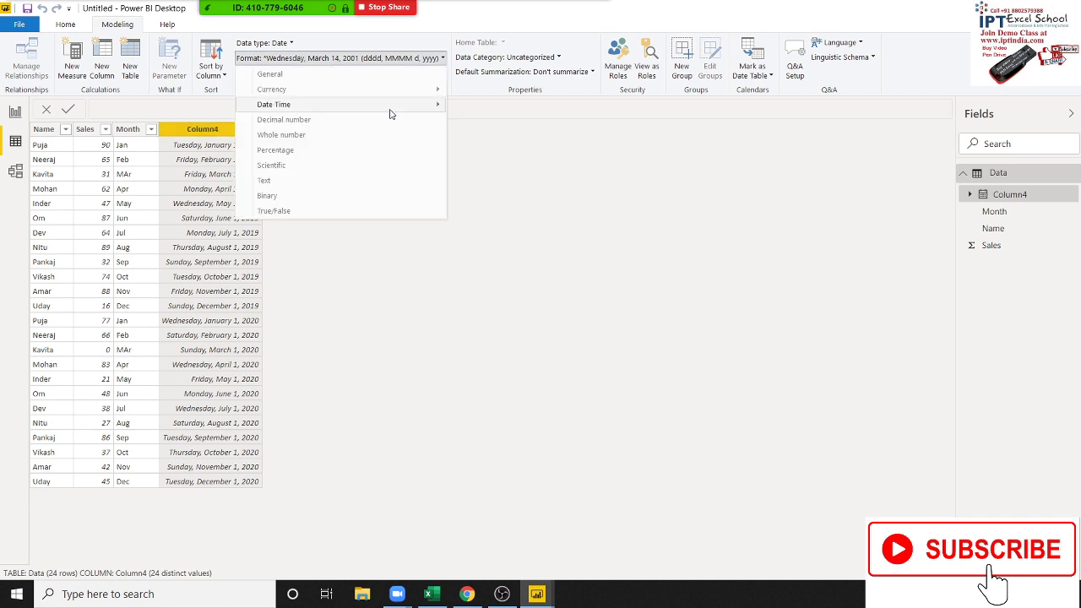
{"action": "mouse_move", "coordinate": [391, 113]}
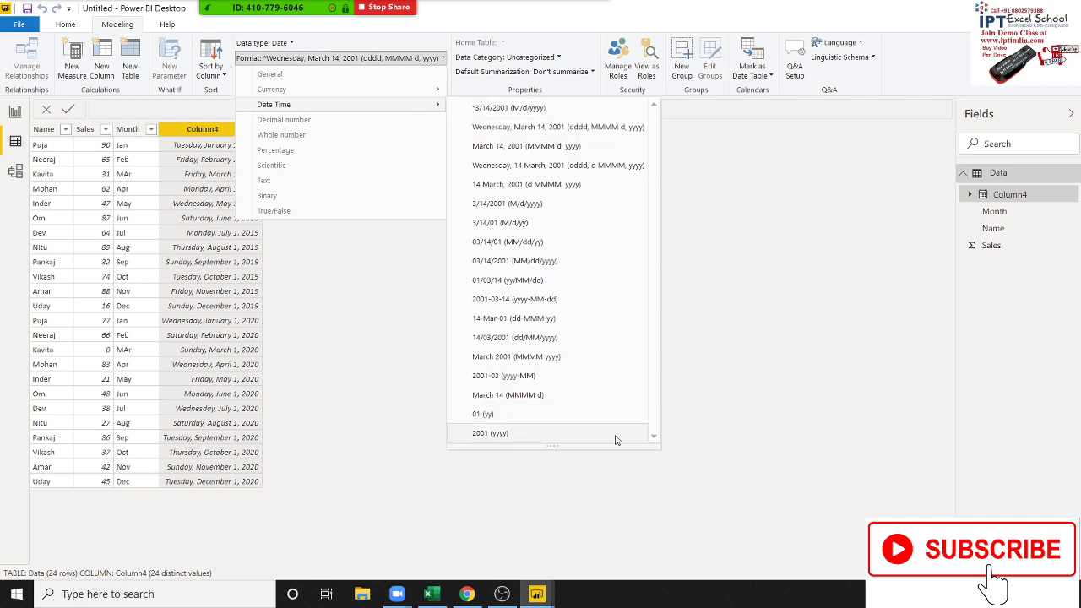
{"action": "left_click", "coordinate": [596, 365]}
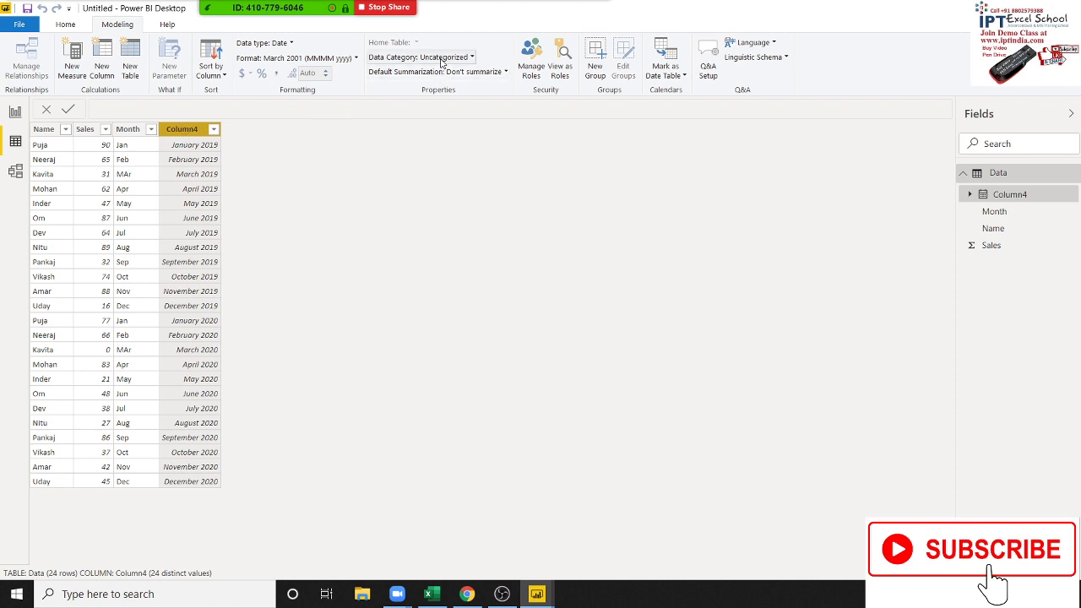
- Change Column4's data type to Text
{"action": "left_click", "coordinate": [285, 44]}
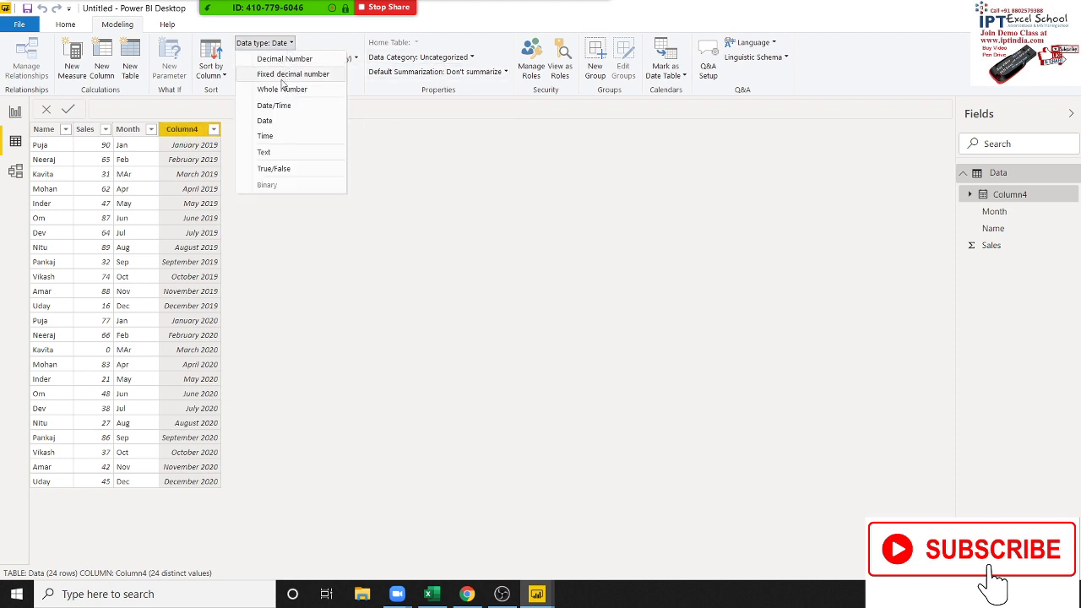
{"action": "left_click", "coordinate": [279, 153]}
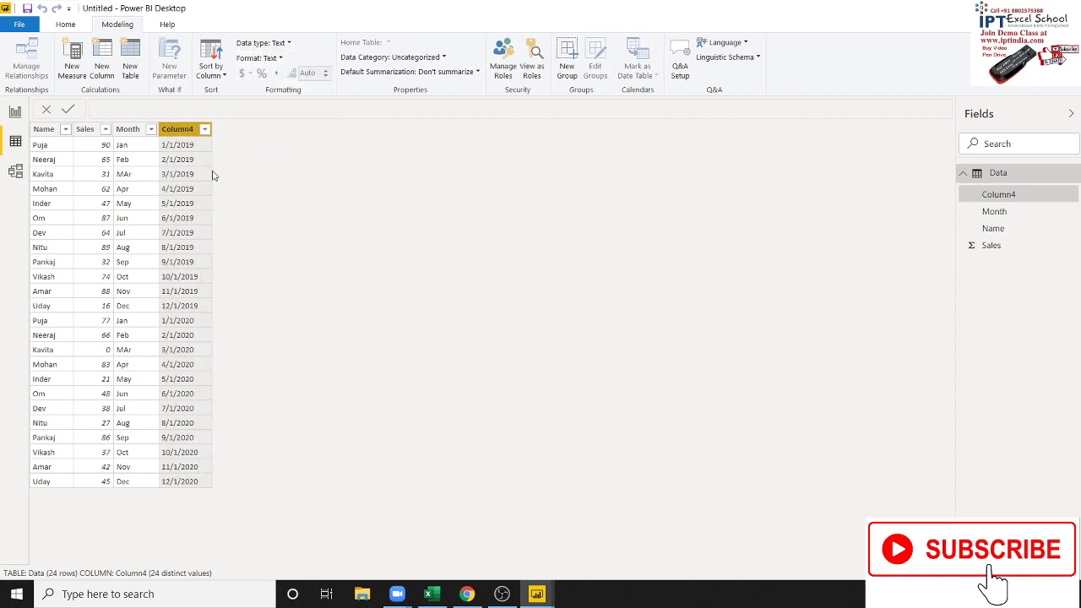
{"action": "left_click", "coordinate": [181, 146]}
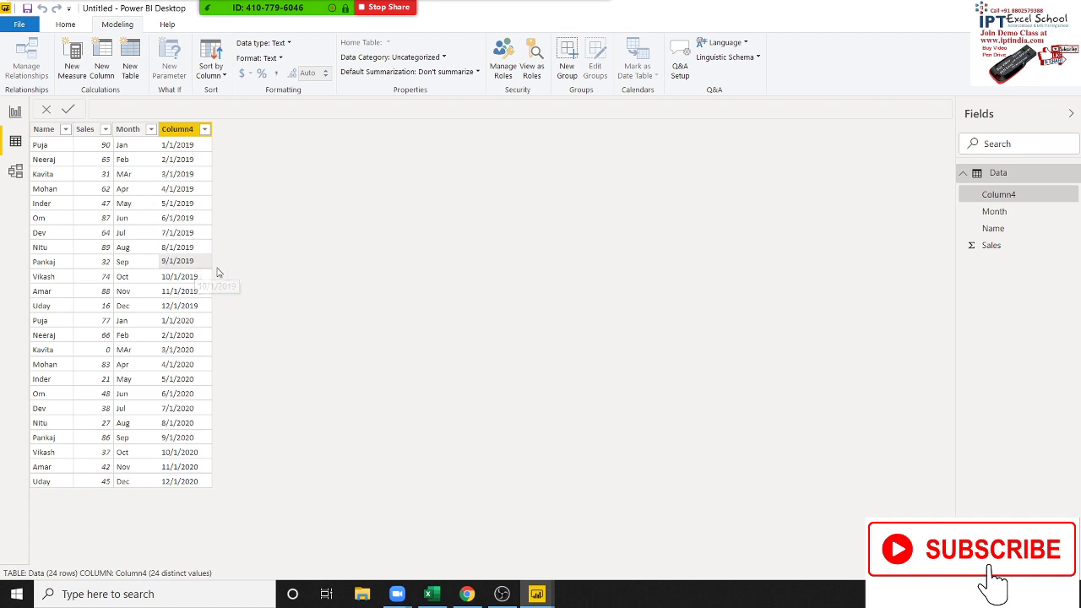
- Rename Column4 to Date
{"action": "left_click", "coordinate": [175, 130]}
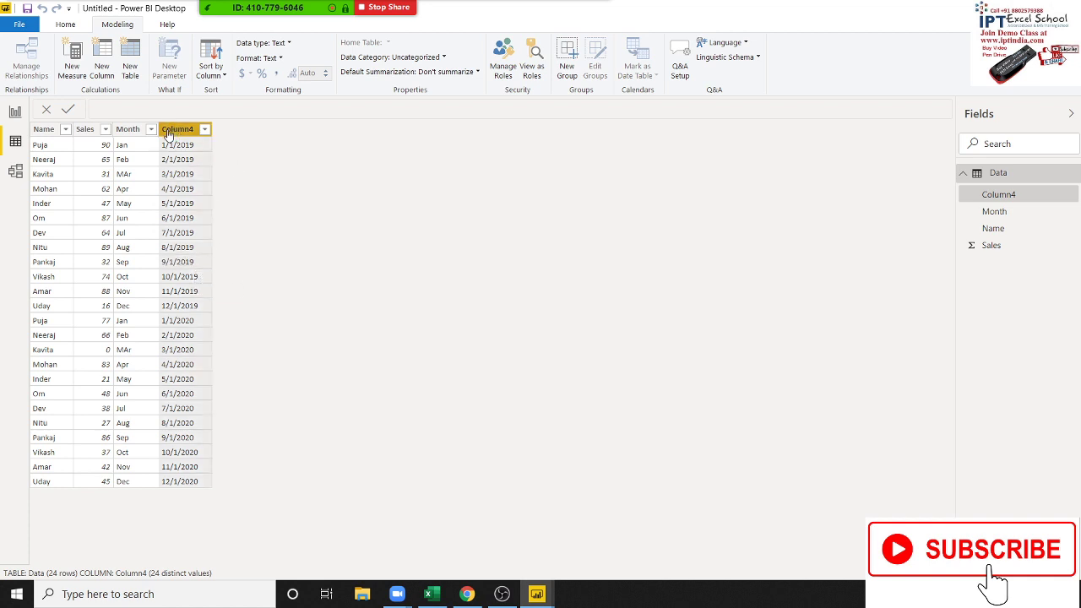
{"action": "left_click", "coordinate": [131, 130]}
{"action": "left_click", "coordinate": [191, 130]}
{"action": "double_click", "coordinate": [190, 130]}
{"action": "type", "text": "Date"}
{"action": "key", "text": "Return"}
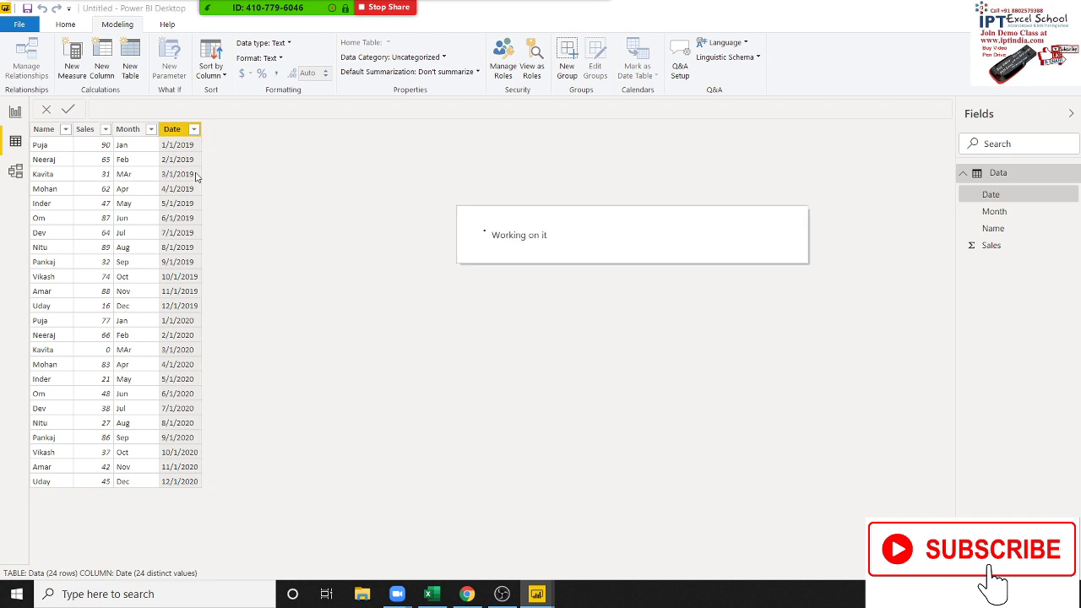
- Create the calculated column Month-Y = FORMAT(Data[Date],"MMM-YY")
{"action": "left_click", "coordinate": [101, 70]}
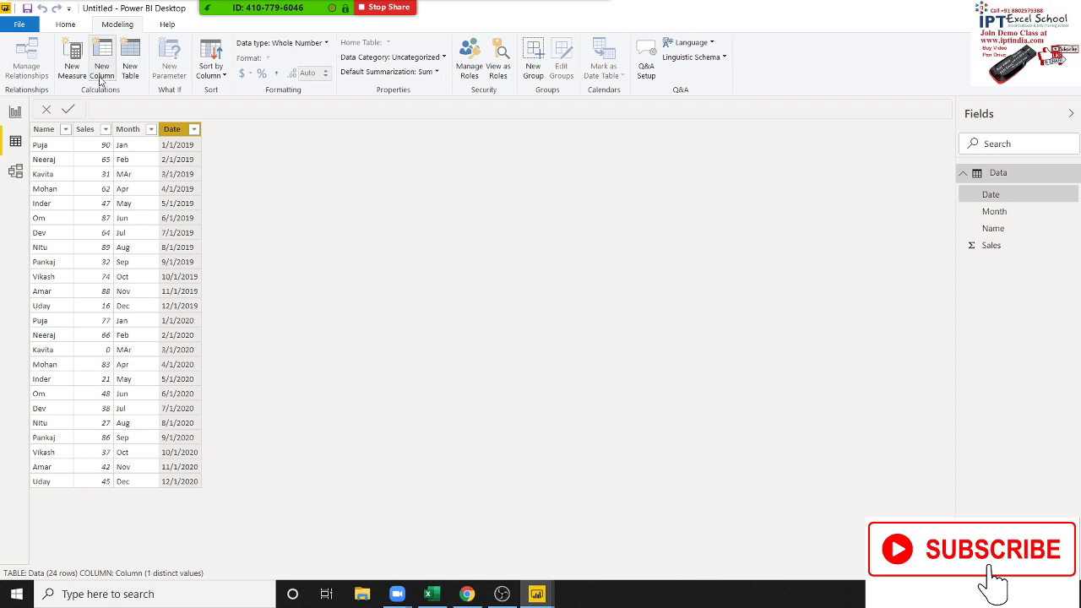
{"action": "double_click", "coordinate": [105, 106]}
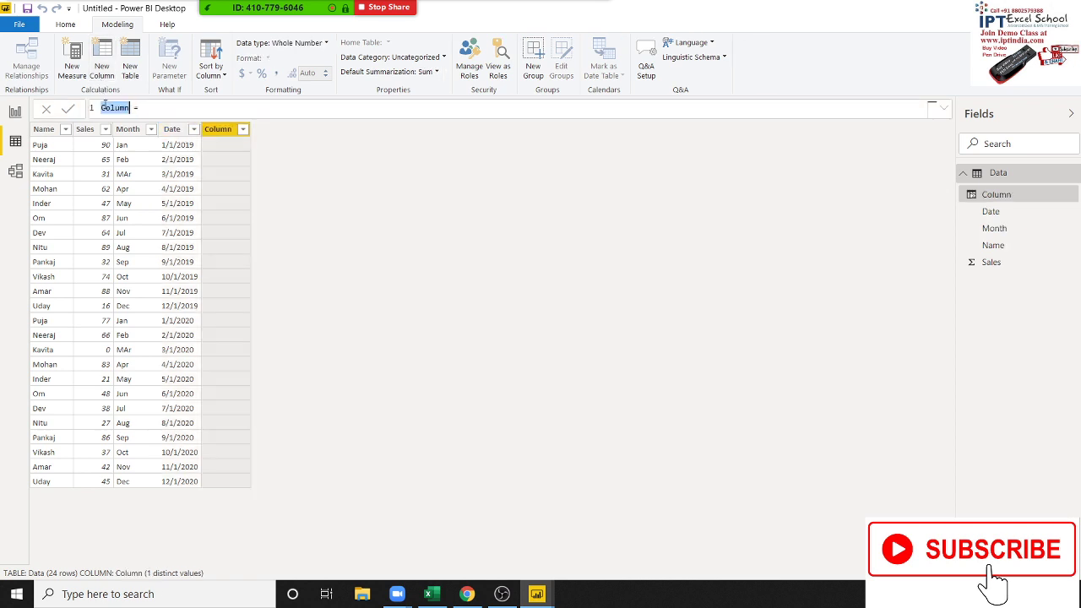
{"action": "type", "text": "Mon"}
{"action": "type", "text": "th"}
{"action": "type", "text": "-Y"}
{"action": "double_click", "coordinate": [121, 107]}
{"action": "type", "text": "h"}
{"action": "type", "text": "orm"}
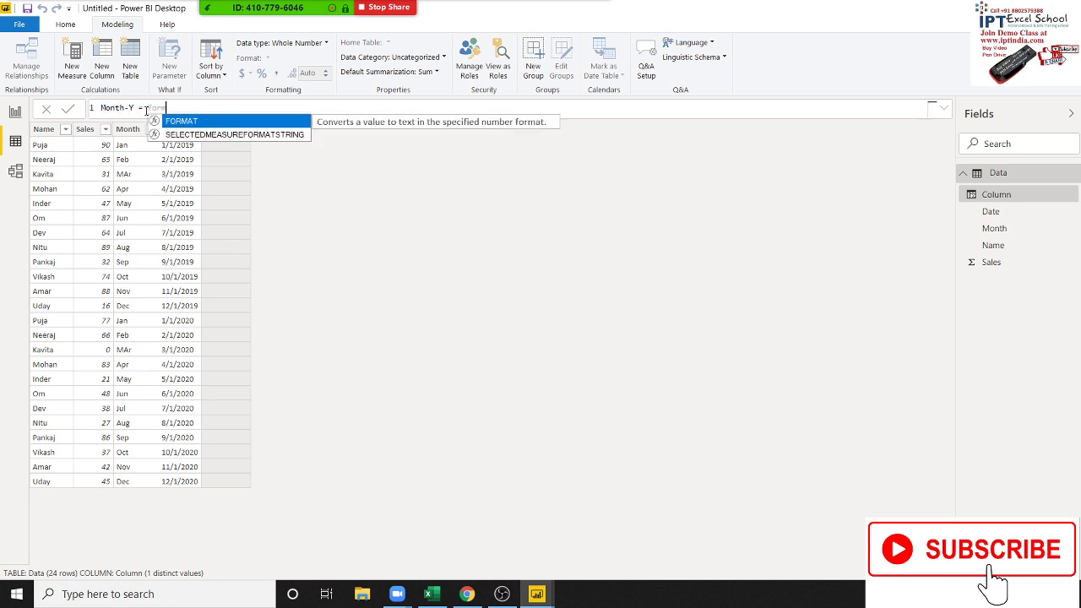
{"action": "key", "text": "Tab"}
{"action": "type", "text": "DATE"}
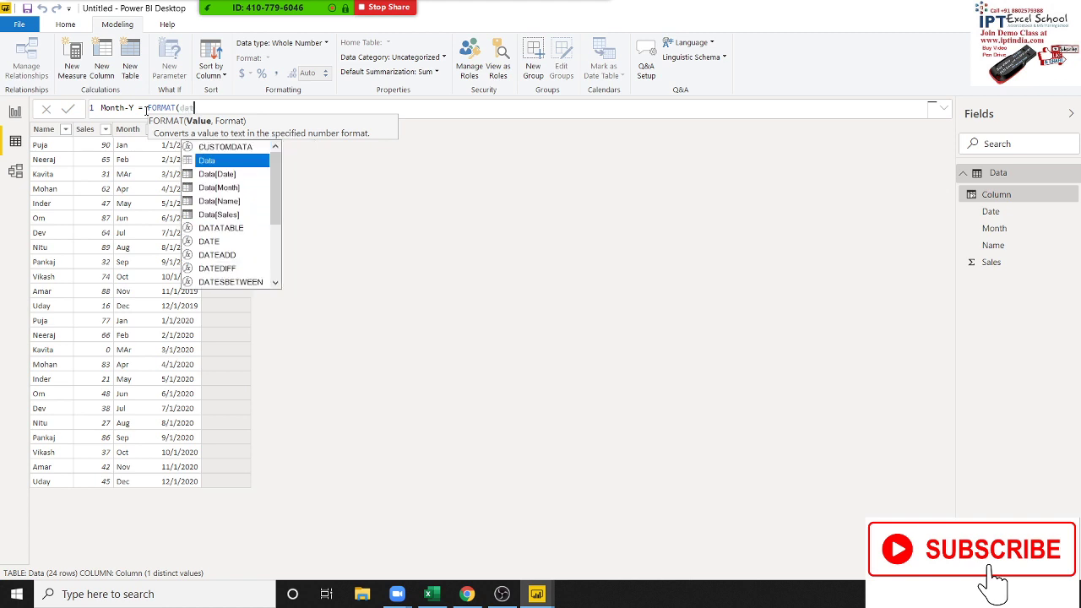
{"action": "key", "text": "BackSpace"}
{"action": "key", "text": "BackSpace"}
{"action": "key", "text": "BackSpace"}
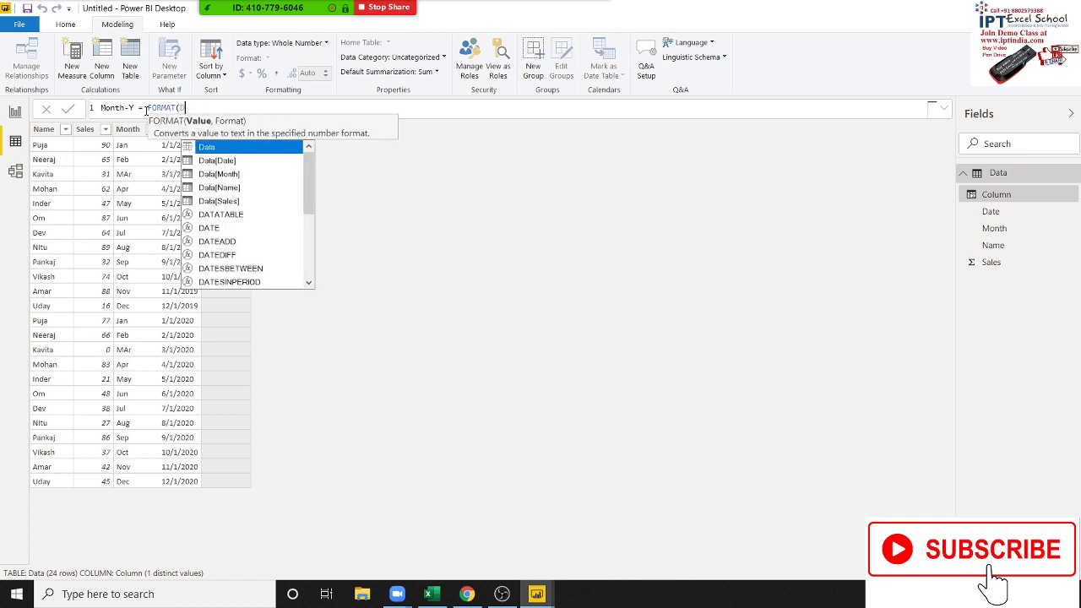
{"action": "key", "text": "Down"}
{"action": "key", "text": "Tab"}
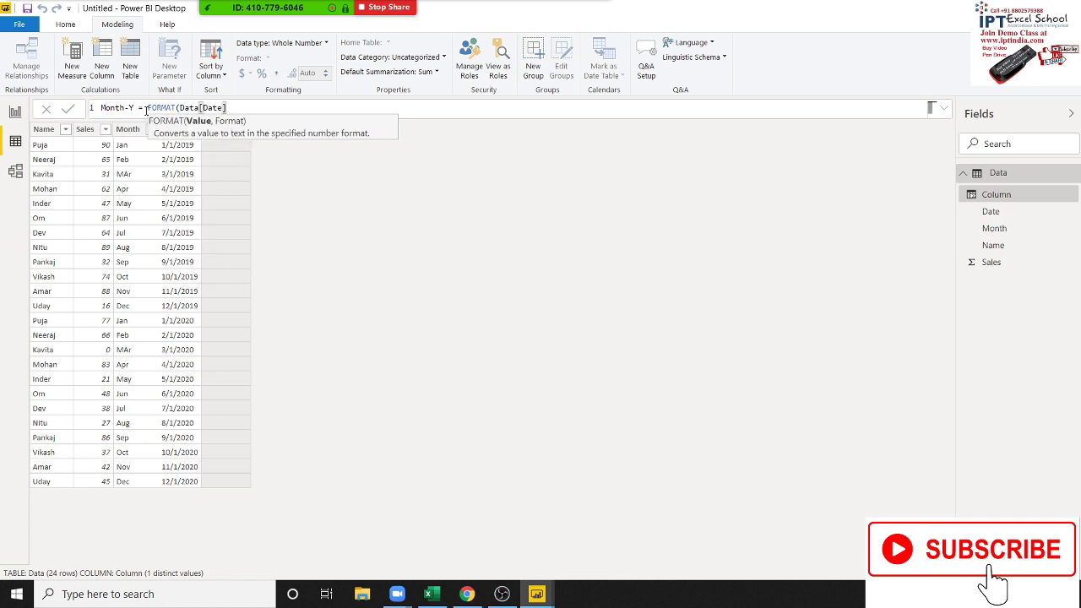
{"action": "type", "text": ",\"MMM-YY\""}
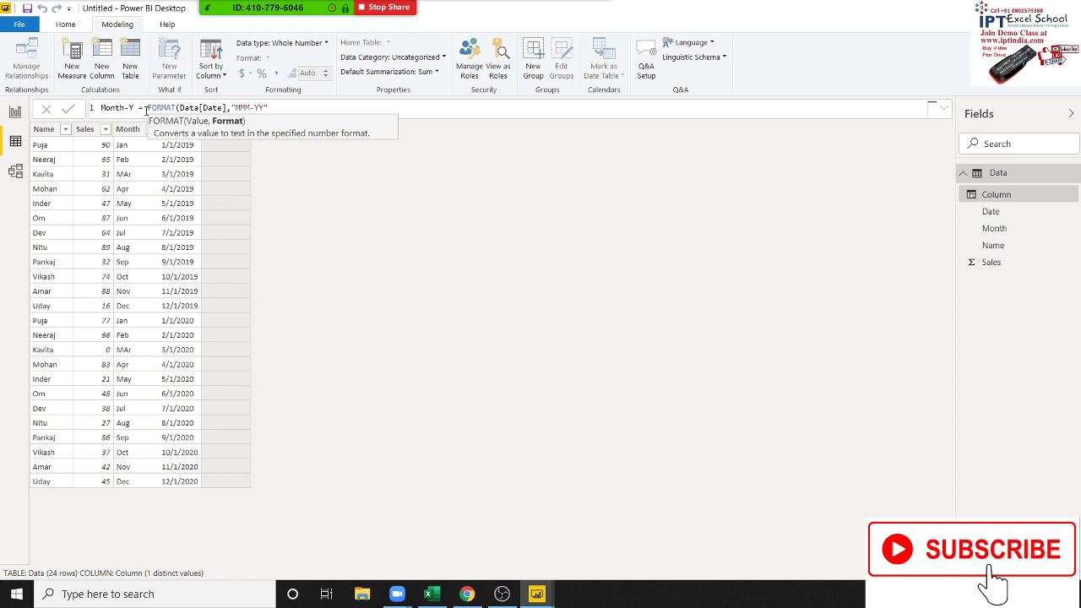
{"action": "type", "text": ")"}
{"action": "key", "text": "Return"}
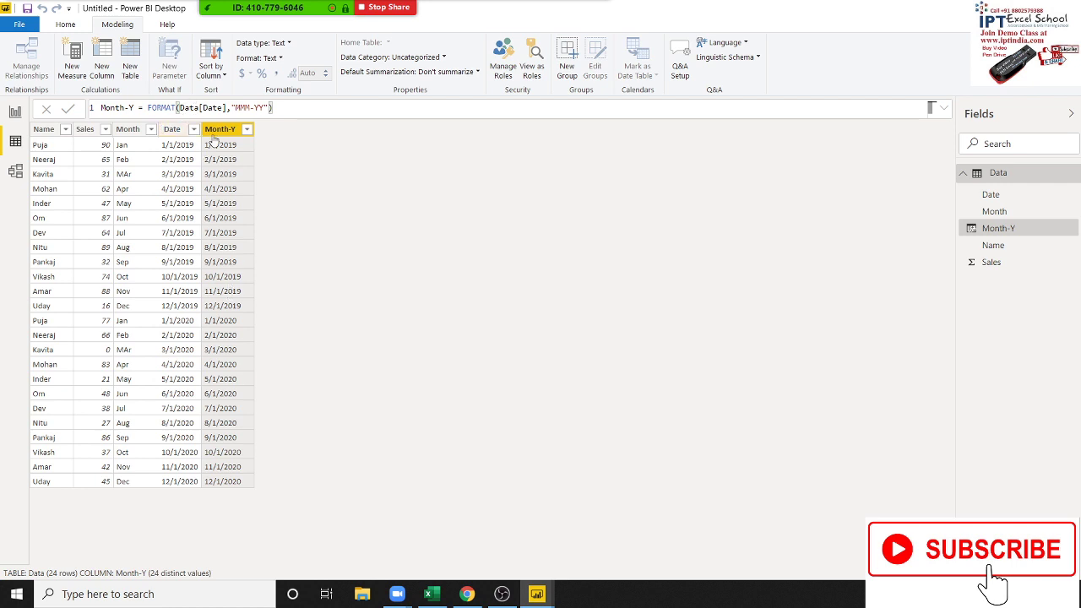
- Set the Date column's type to Date so Month-Y reads Jan-19, then add another new column
{"action": "left_click", "coordinate": [177, 133]}
{"action": "left_click", "coordinate": [264, 42]}
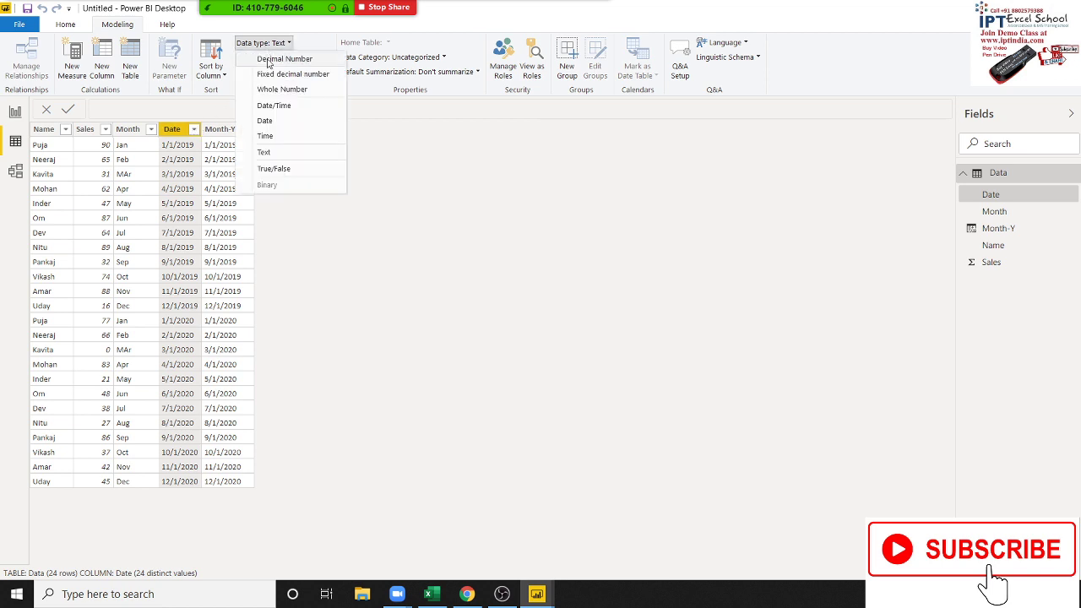
{"action": "left_click", "coordinate": [267, 121]}
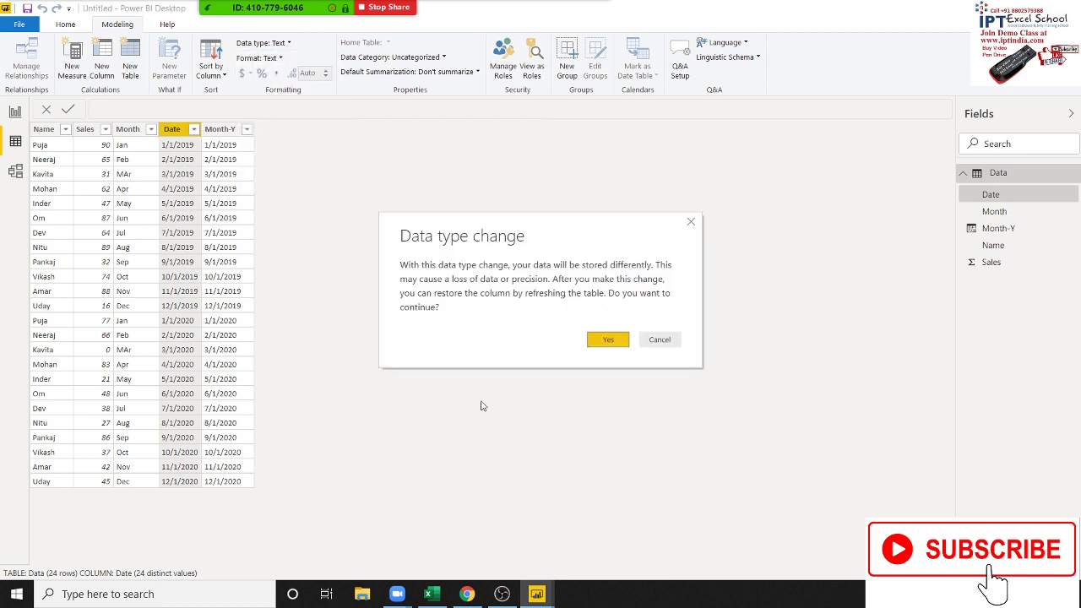
{"action": "left_click", "coordinate": [614, 346]}
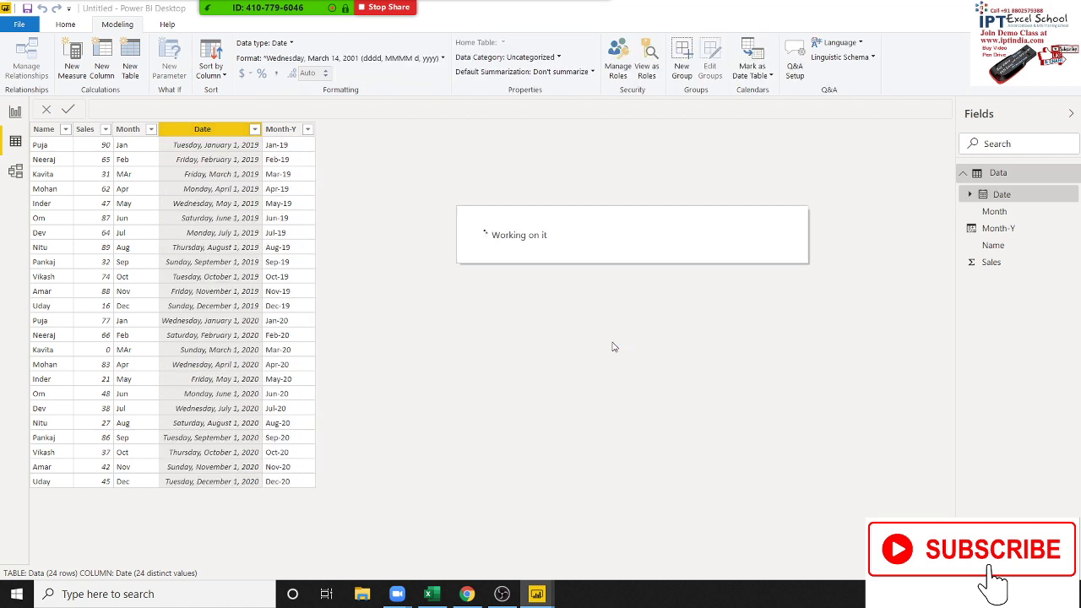
{"action": "left_click", "coordinate": [294, 156]}
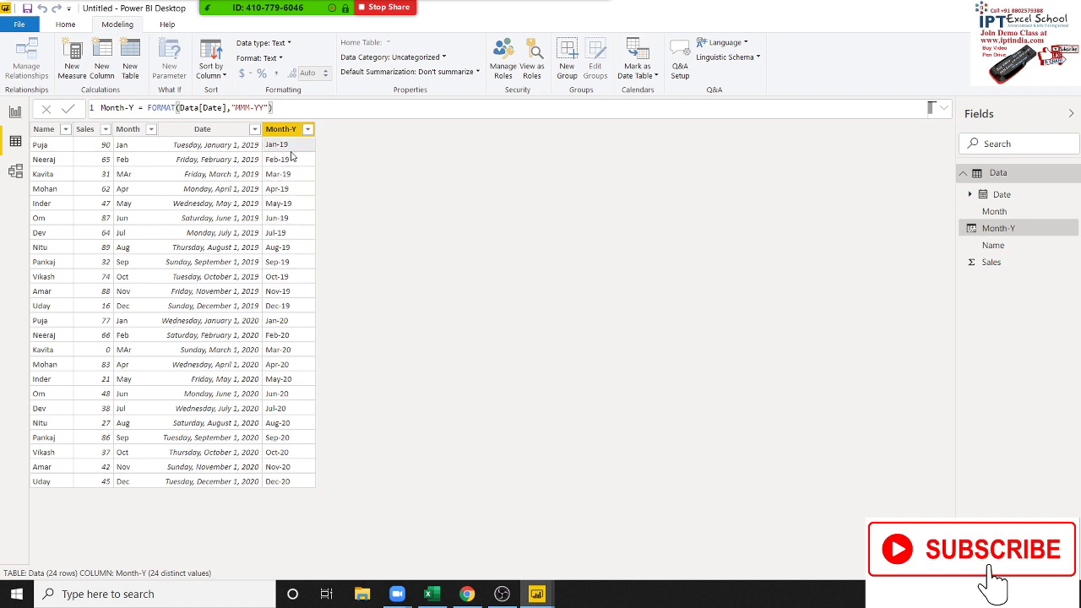
{"action": "left_click", "coordinate": [99, 68]}
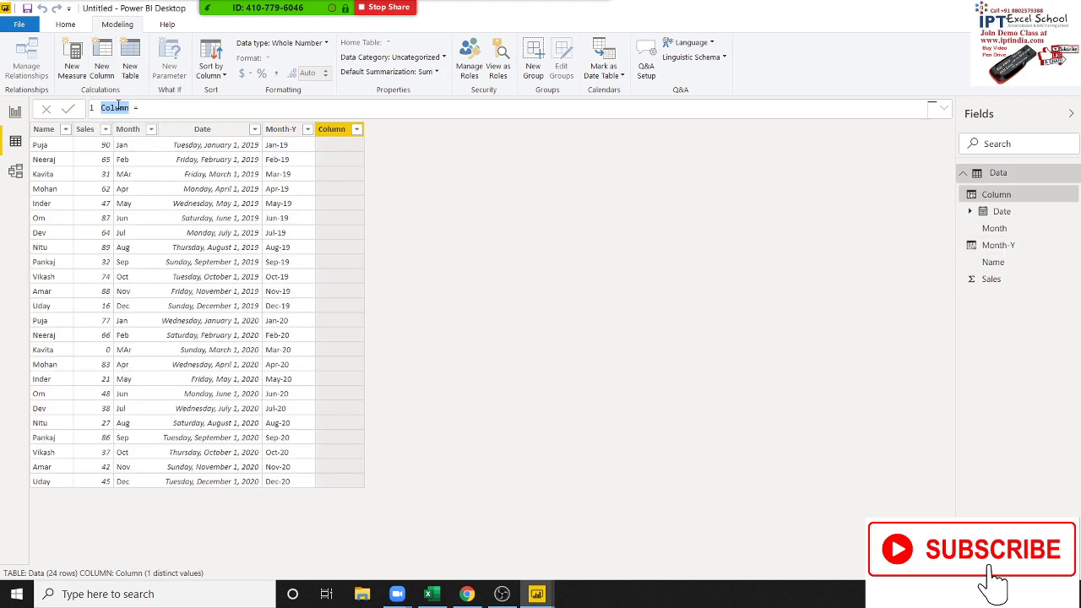
- Start the formula Sales = IF(YEAR(Data[Date])=2020, in the formula bar
{"action": "type", "text": "Sales = "}
{"action": "type", "text": "if"}
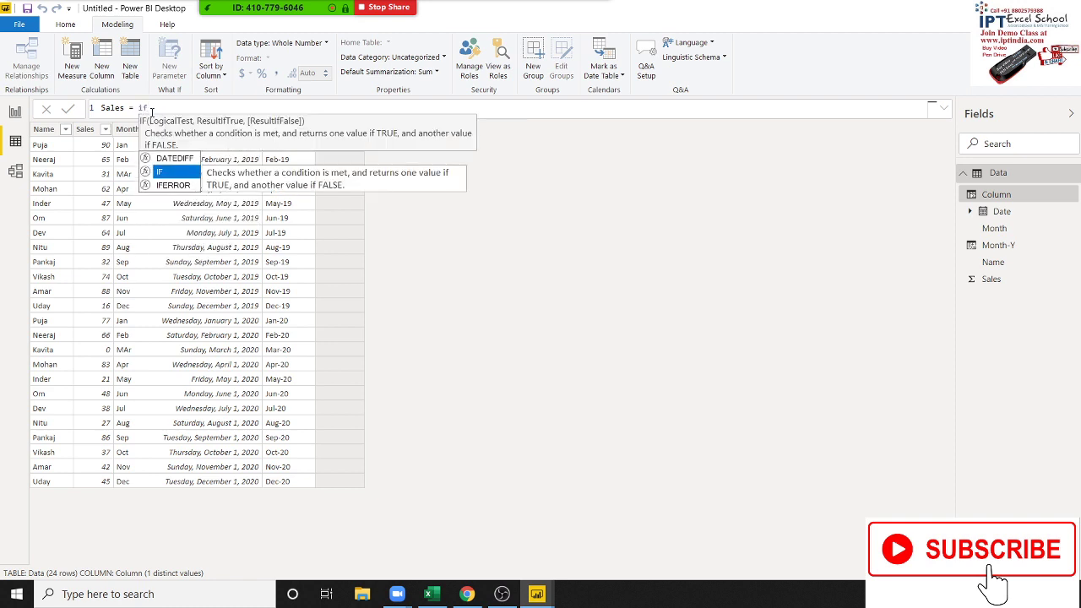
{"action": "key", "text": "Tab"}
{"action": "type", "text": "yea"}
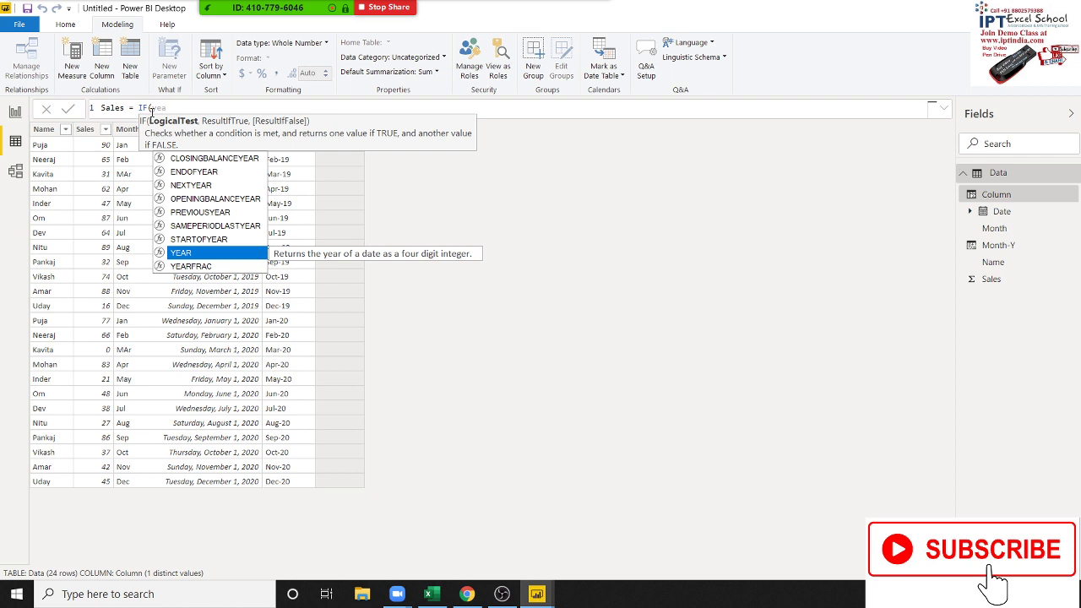
{"action": "key", "text": "Tab"}
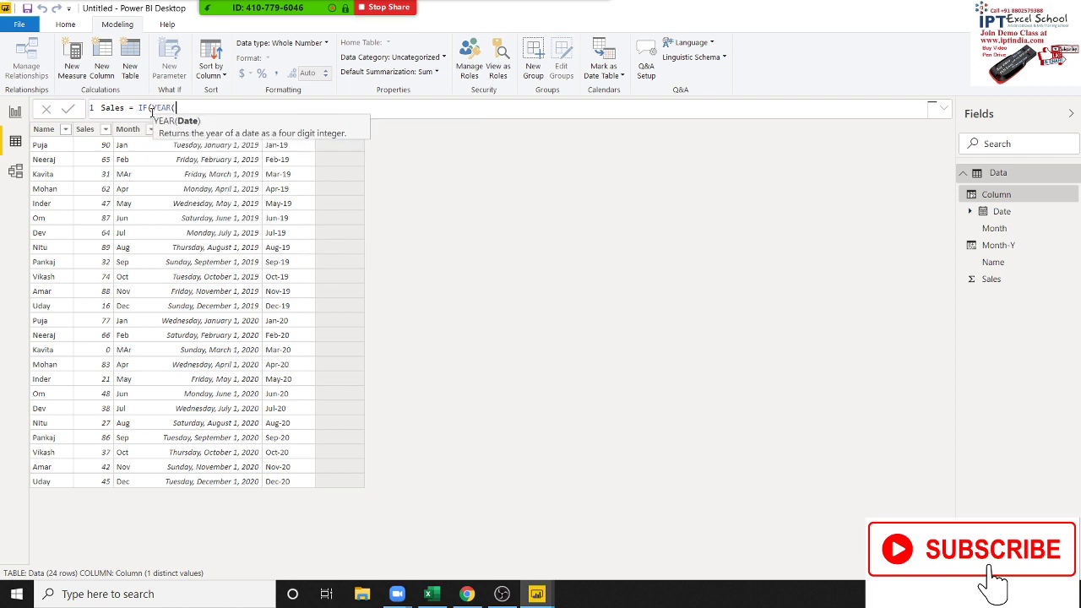
{"action": "type", "text": "da"}
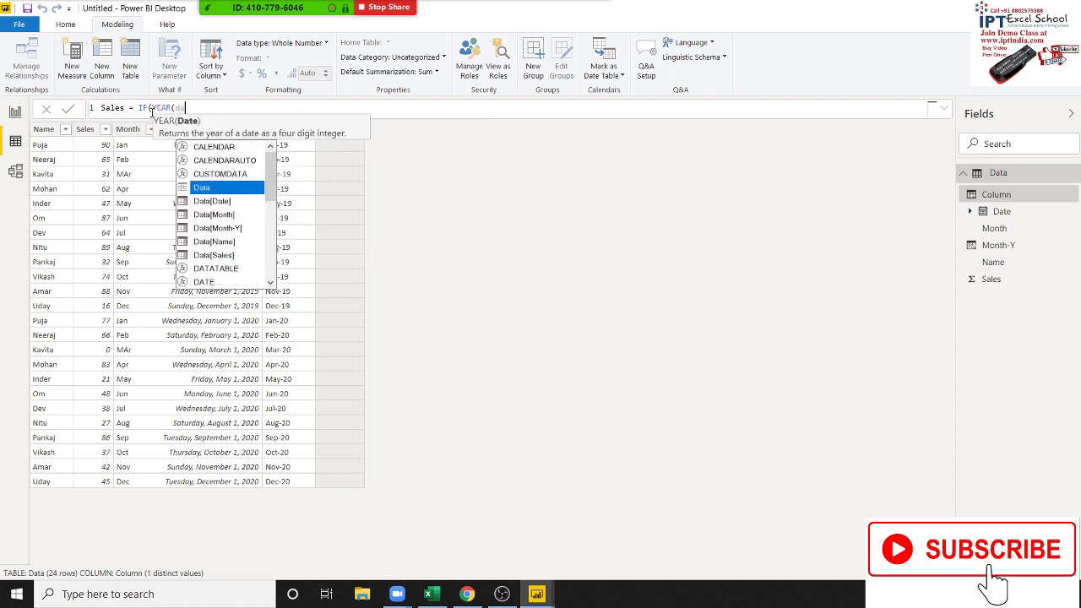
{"action": "type", "text": "te"}
{"action": "key", "text": "Tab"}
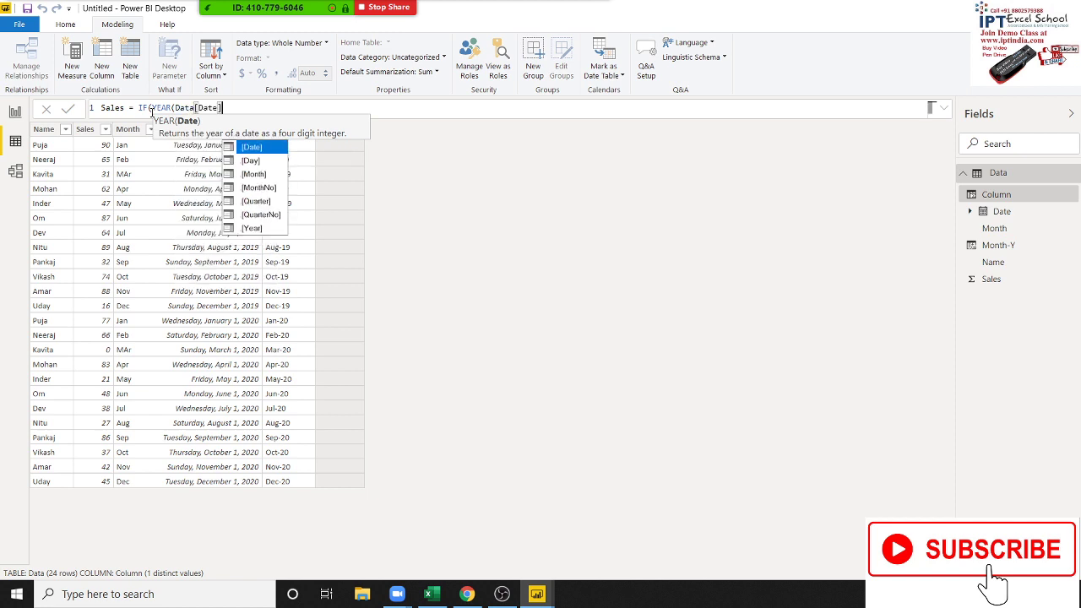
{"action": "type", "text": ")="}
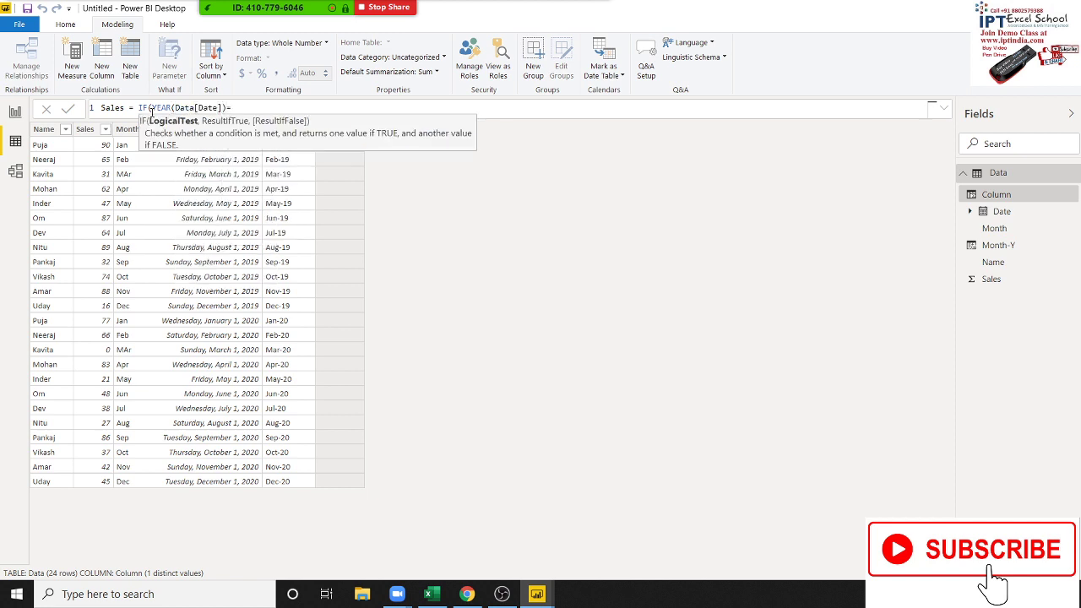
{"action": "type", "text": "20"}
{"action": "type", "text": "20"}
{"action": "type", "text": ","}
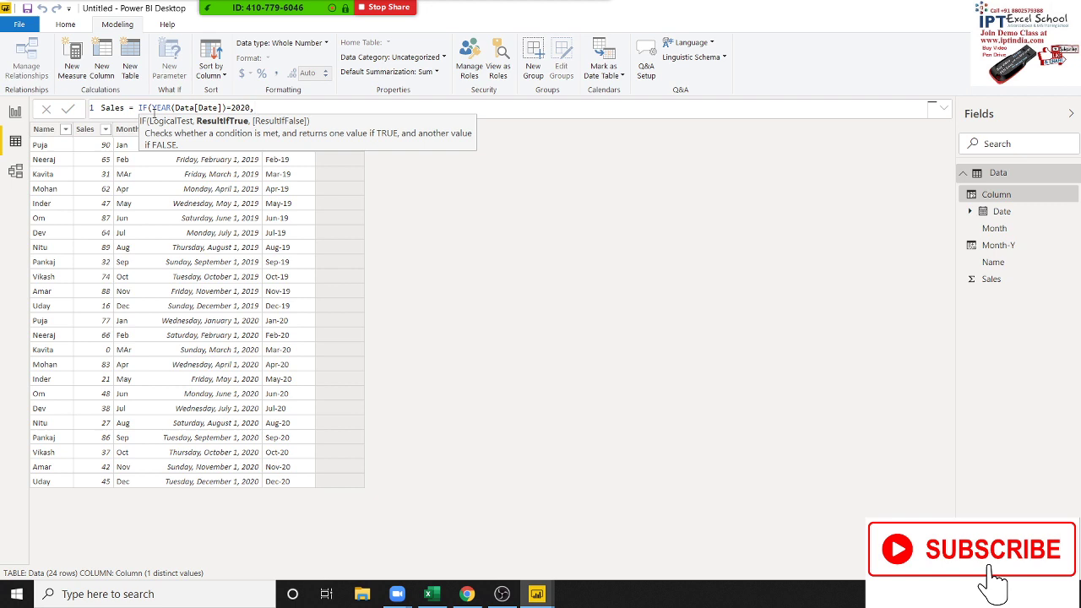
- Wrap the test in AND and add Data[Sales]=0 as the second condition
{"action": "left_click", "coordinate": [152, 108]}
{"action": "type", "text": "and"}
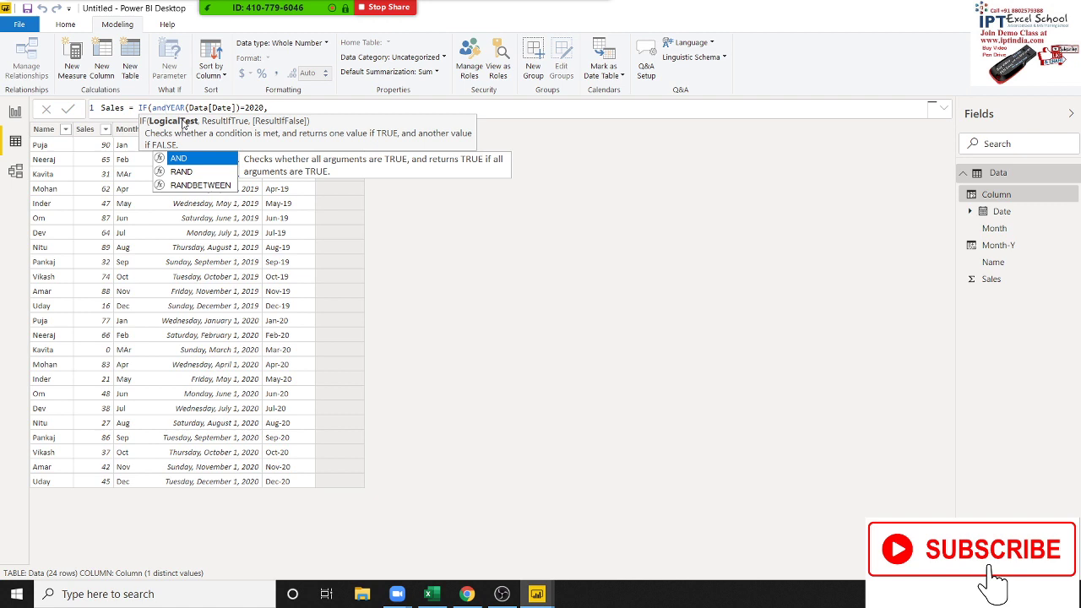
{"action": "key", "text": "Tab"}
{"action": "key", "text": "End"}
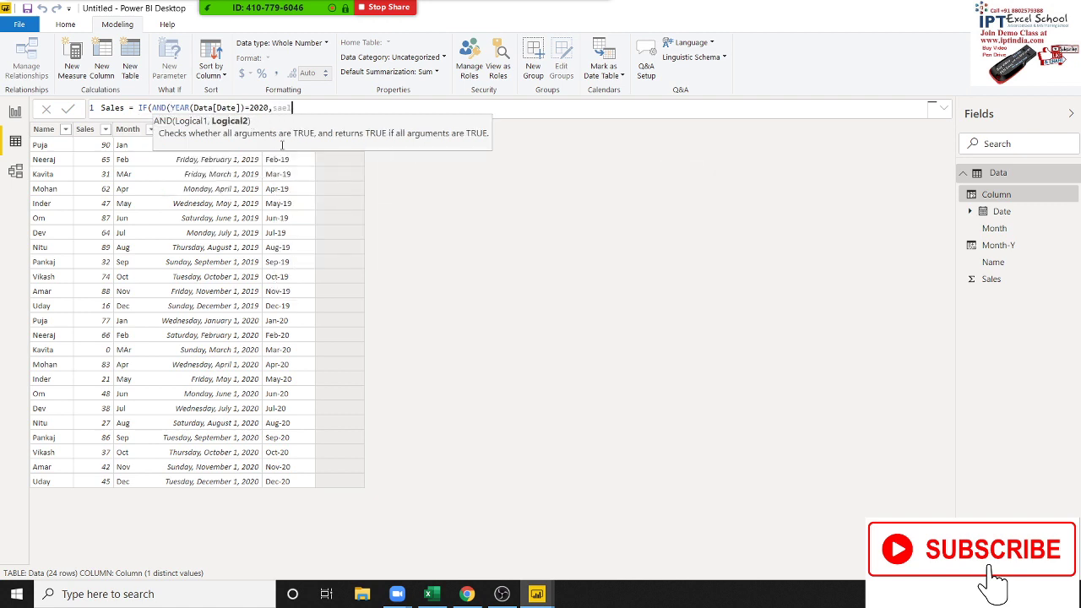
{"action": "type", "text": "s"}
{"action": "key", "text": "BackSpace"}
{"action": "type", "text": "s"}
{"action": "key", "text": "Up"}
{"action": "key", "text": "Tab"}
{"action": "type", "text": "=0)"}
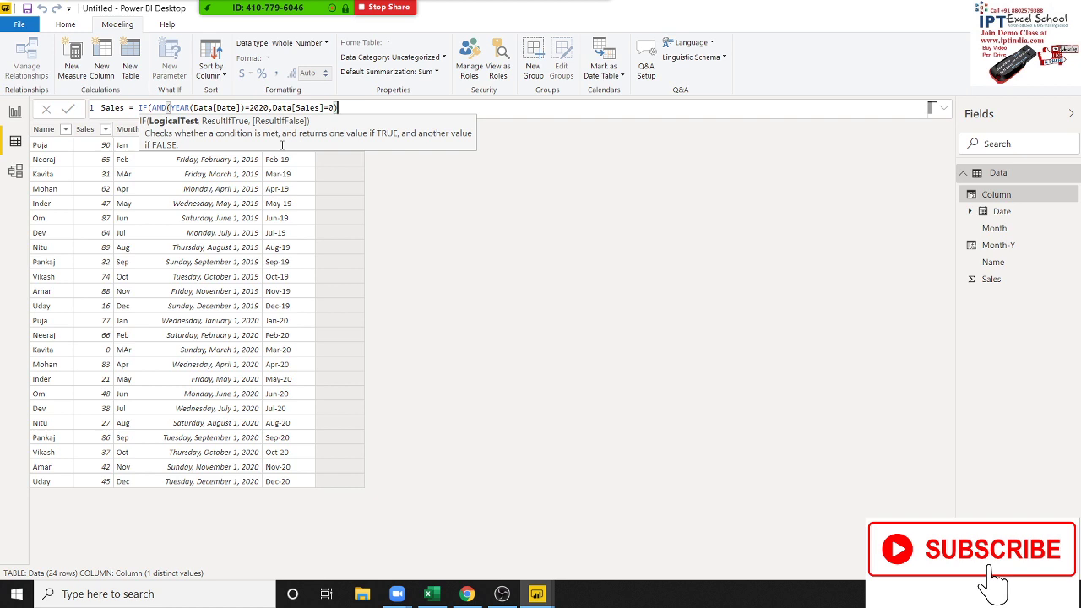
{"action": "type", "text": ","}
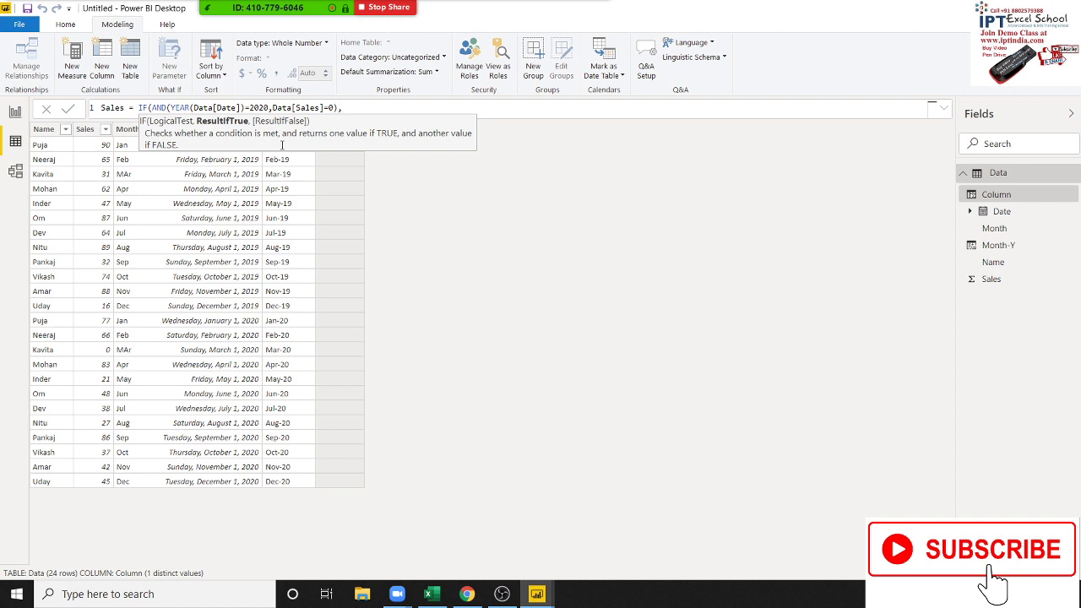
{"action": "type", "text": "v1"}
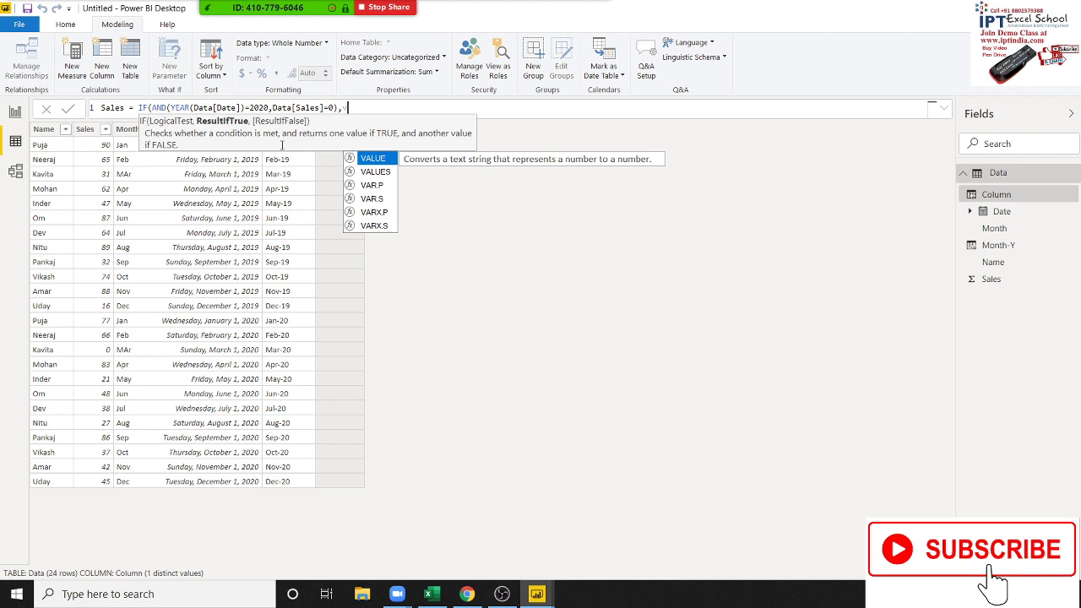
{"action": "type", "text": "su"}
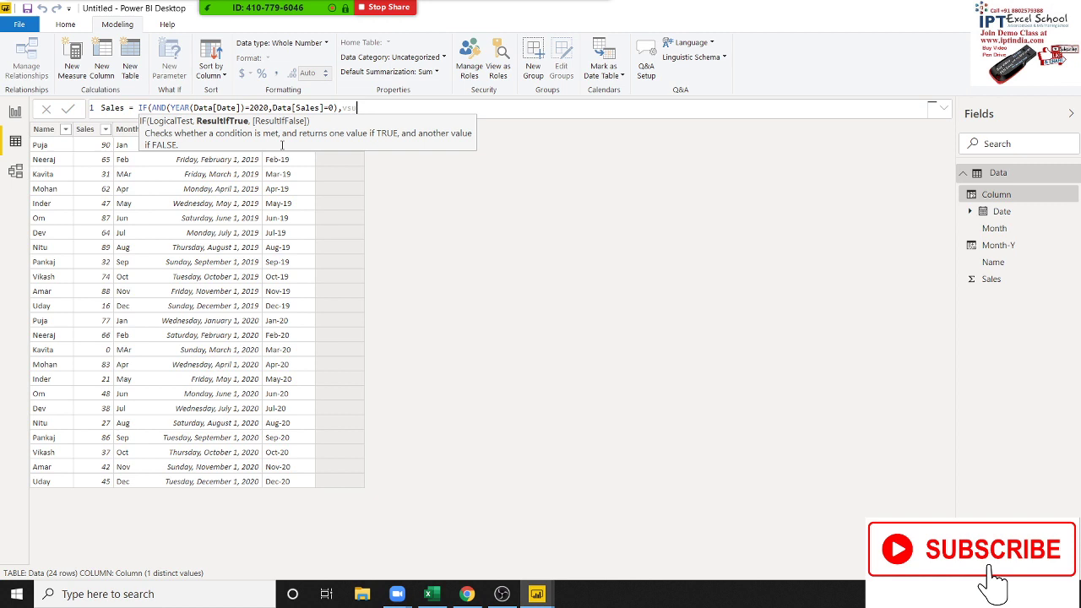
{"action": "type", "text": "m"}
{"action": "key", "text": "BackSpace"}
{"action": "key", "text": "BackSpace"}
{"action": "key", "text": "BackSpace"}
{"action": "key", "text": "BackSpace"}
{"action": "type", "text": "sum"}
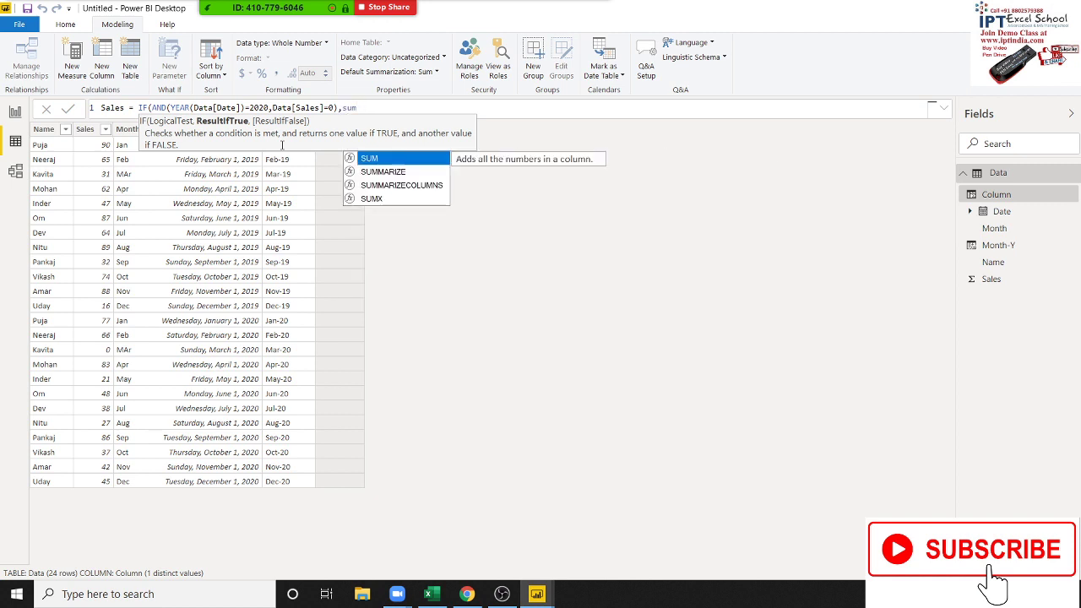
{"action": "key", "text": "BackSpace"}
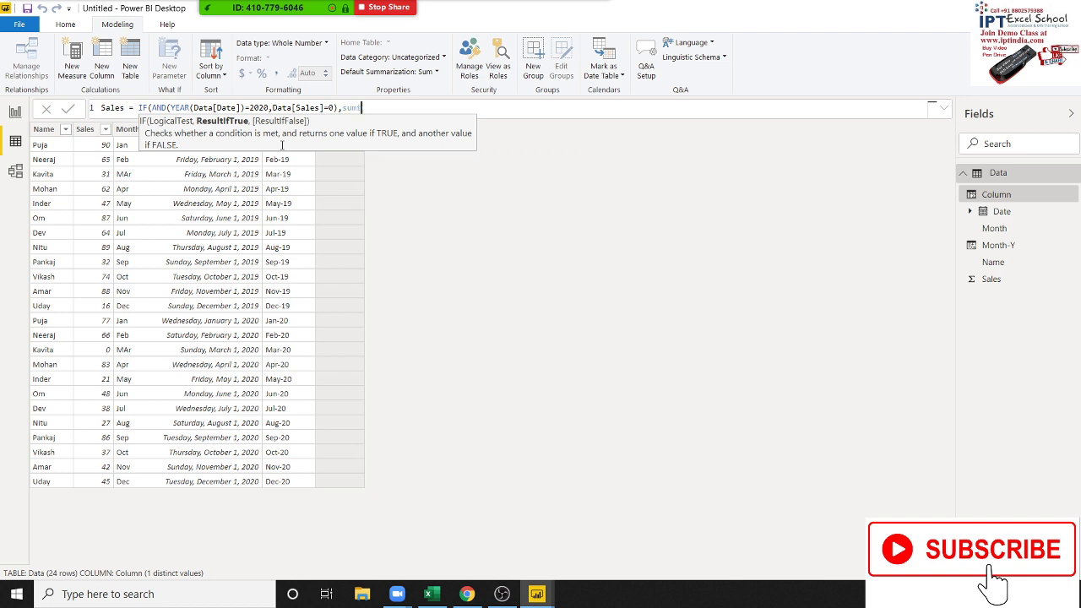
{"action": "key", "text": "BackSpace"}
{"action": "key", "text": "BackSpace"}
- Clear the stray text and insert LOOKUPVALUE as the IF's value-if-true
{"action": "type", "text": "re"}
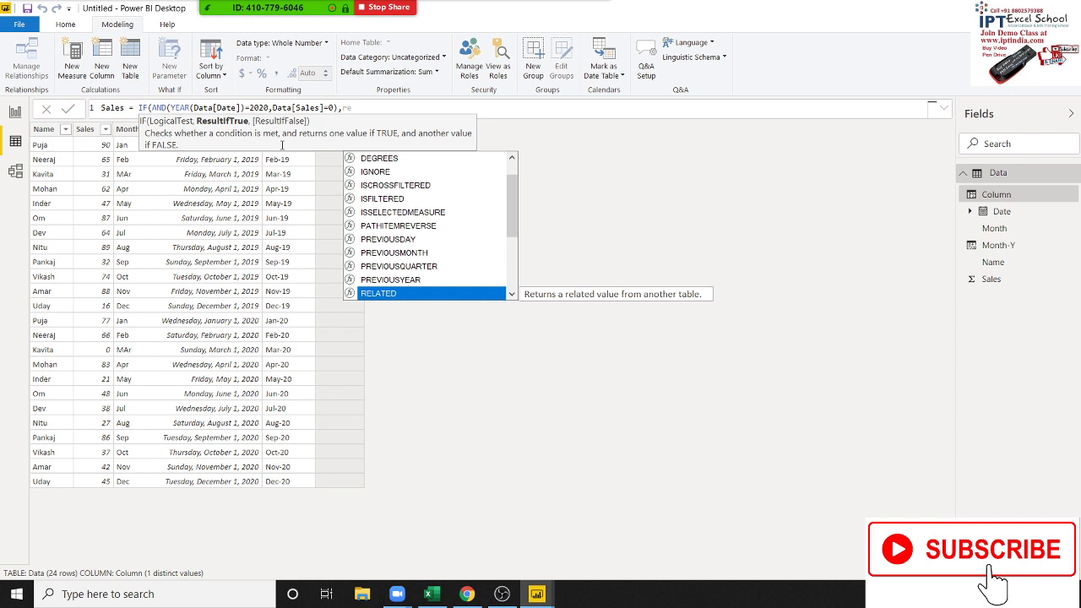
{"action": "key", "text": "BackSpace"}
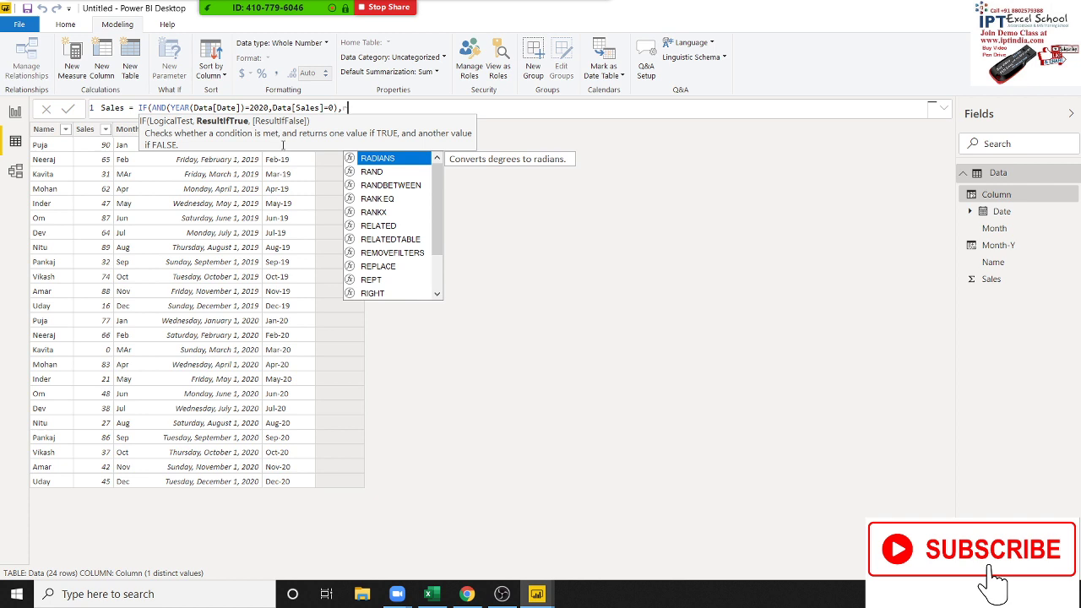
{"action": "key", "text": "BackSpace"}
{"action": "type", "text": "l"}
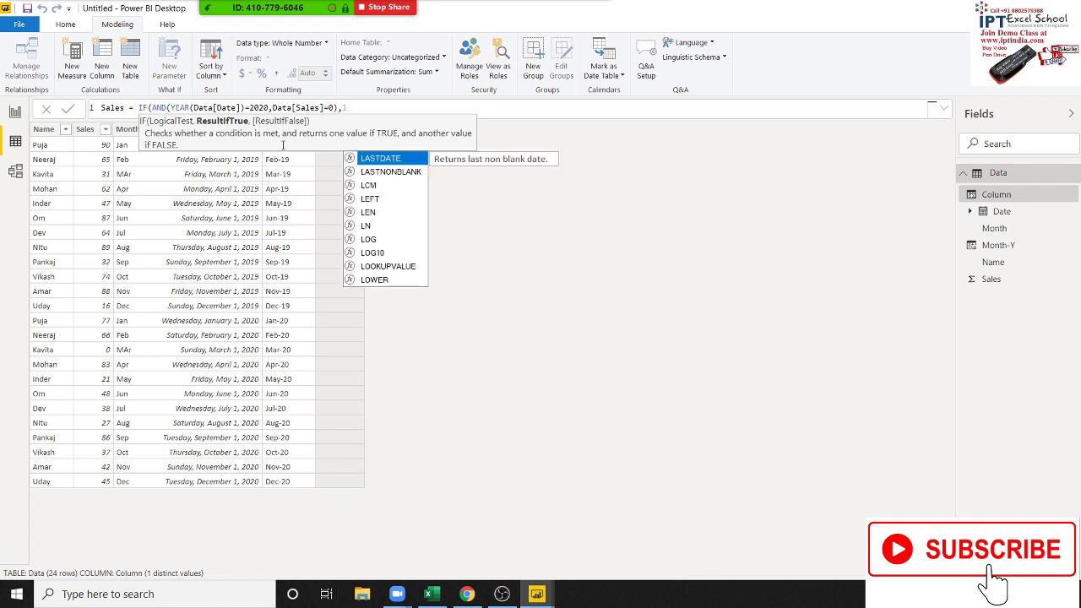
{"action": "type", "text": "oo"}
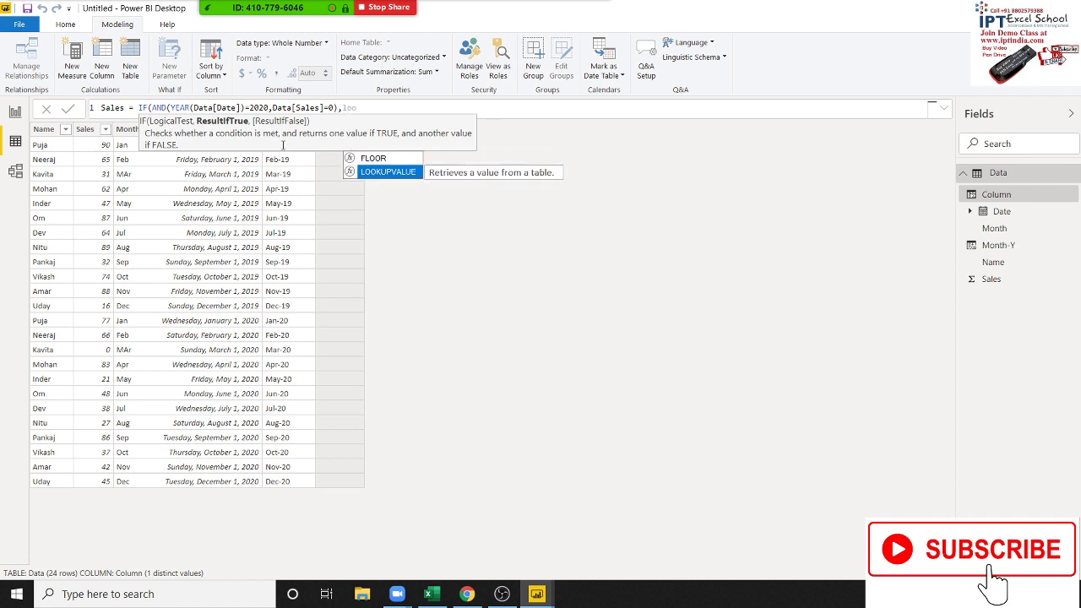
{"action": "key", "text": "Tab"}
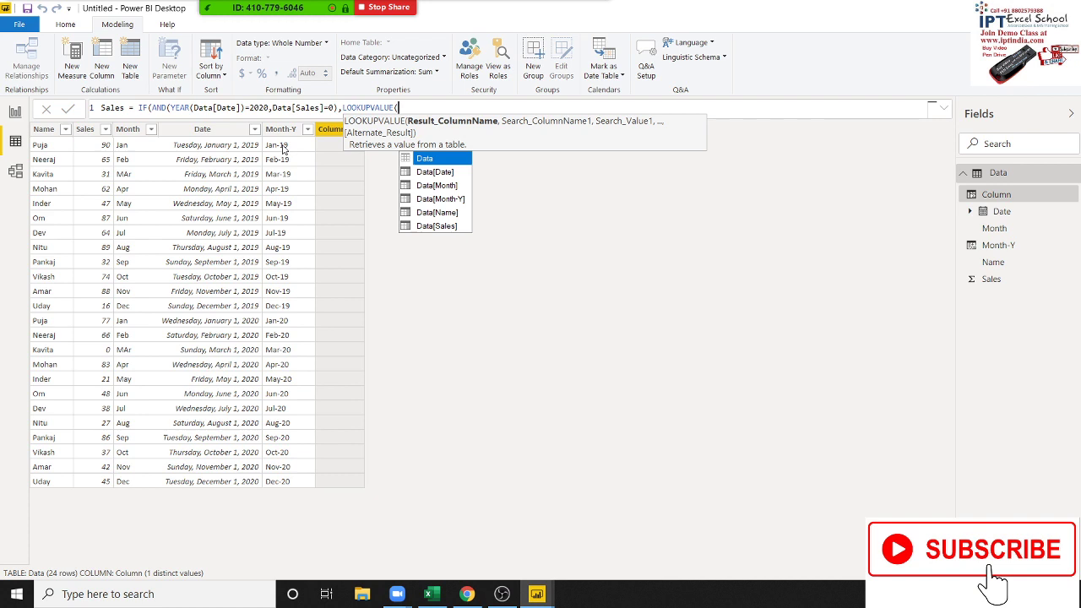
- Give LOOKUPVALUE Data[Sales] as result column and Data[Month-Y] as search column
{"action": "type", "text": "Data"}
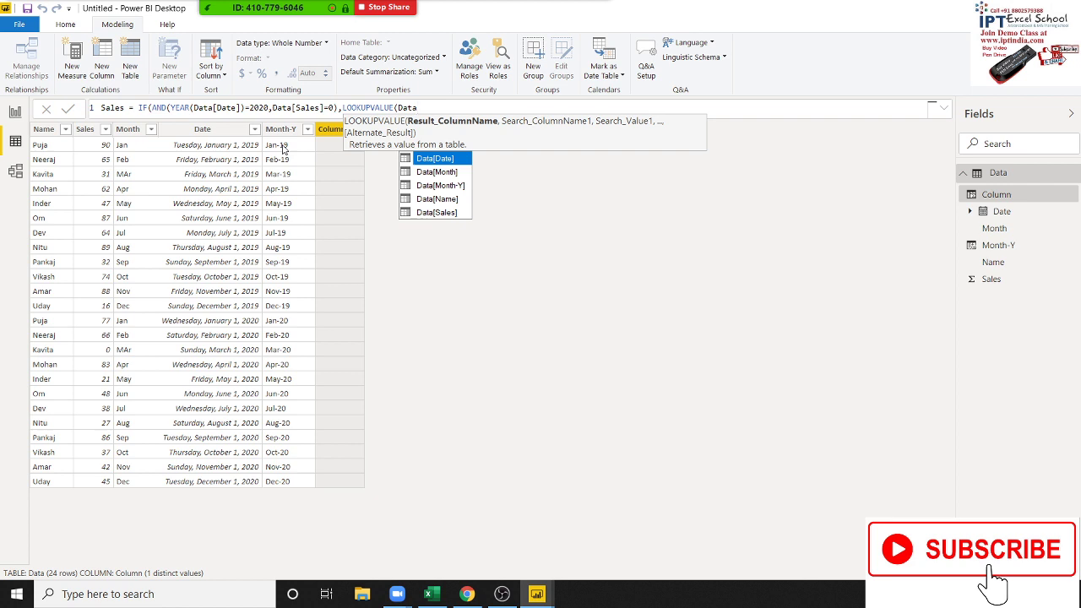
{"action": "key", "text": "Down"}
{"action": "key", "text": "Down"}
{"action": "key", "text": "Down"}
{"action": "key", "text": "Down"}
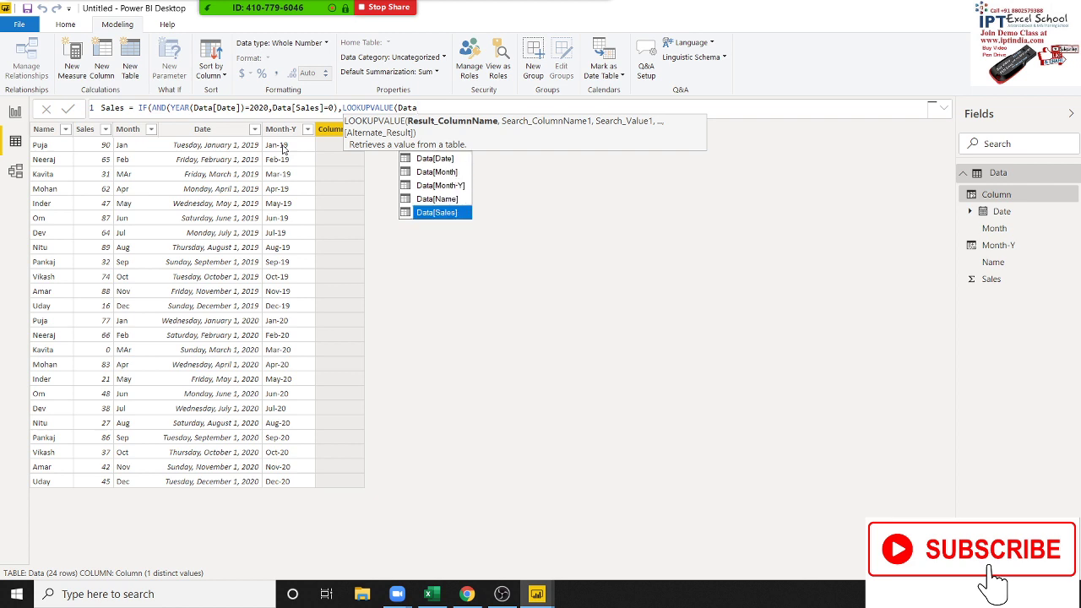
{"action": "key", "text": "Tab"}
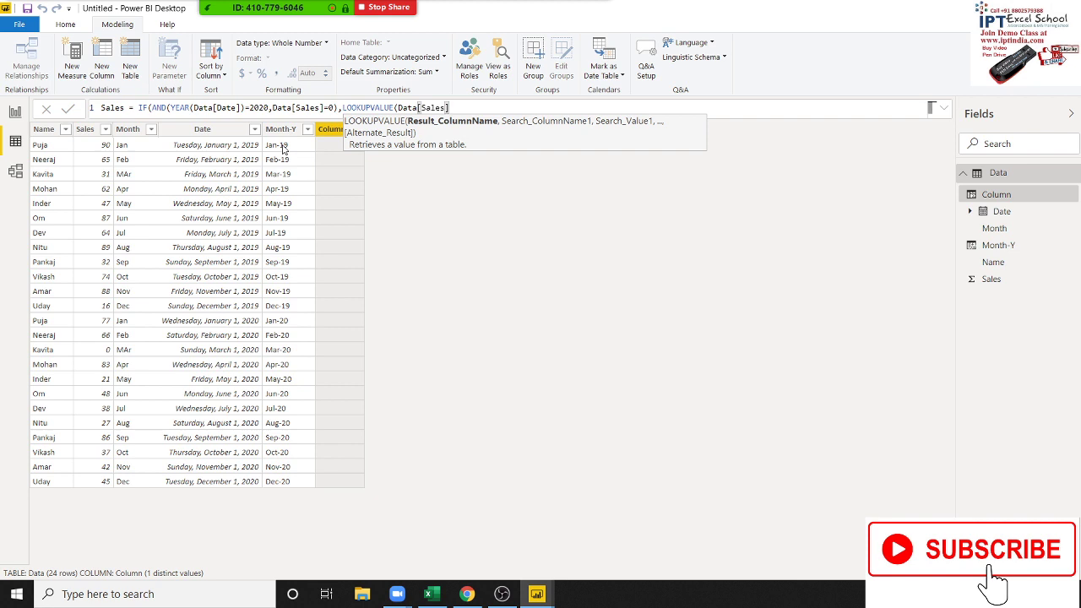
{"action": "type", "text": ","}
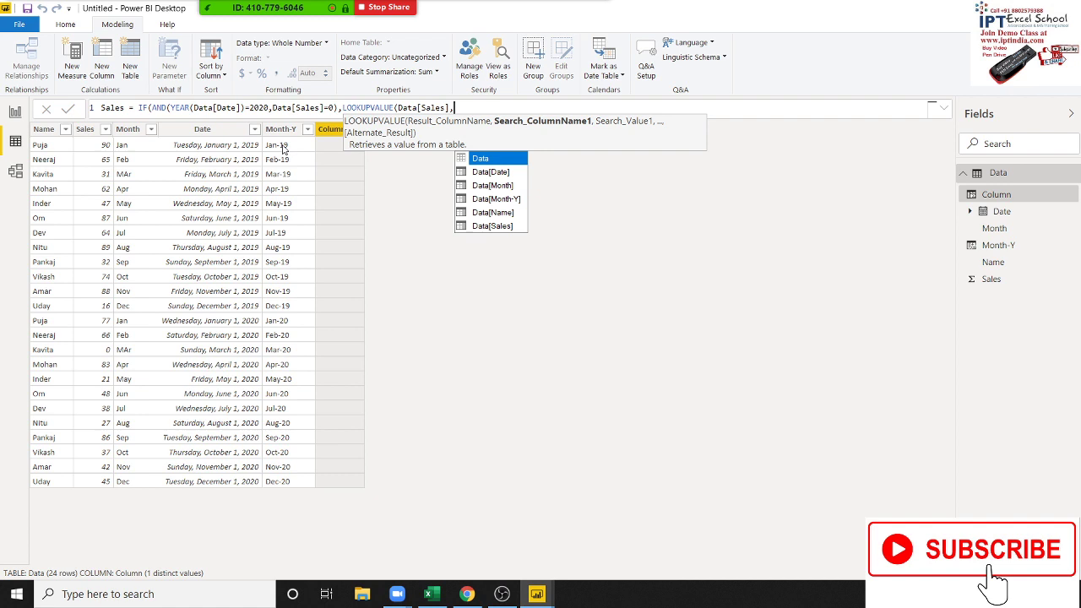
{"action": "key", "text": "Down"}
{"action": "key", "text": "Down"}
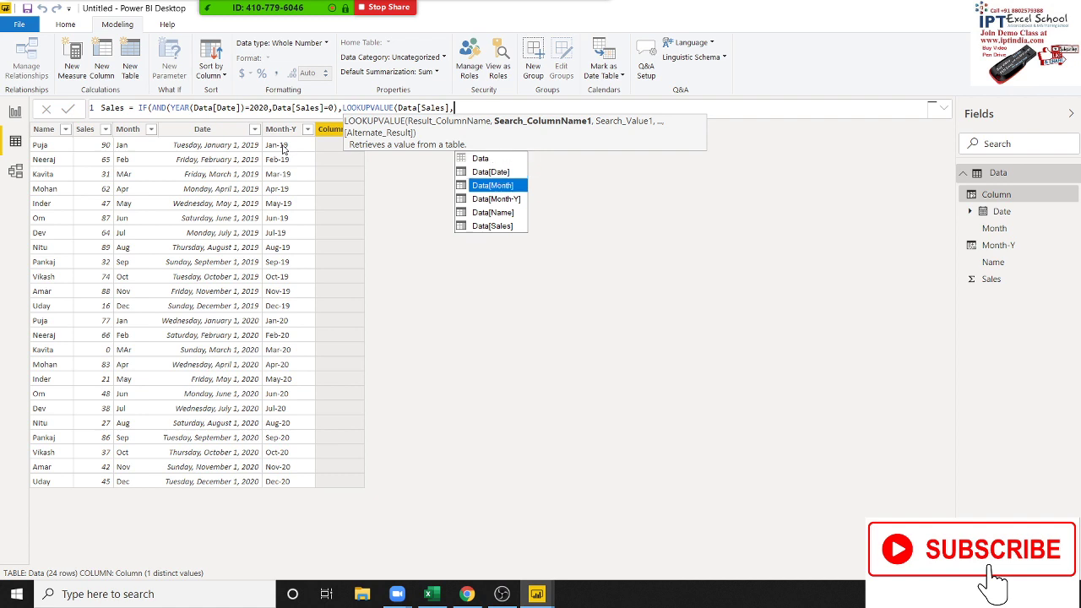
{"action": "key", "text": "Down"}
{"action": "key", "text": "Tab"}
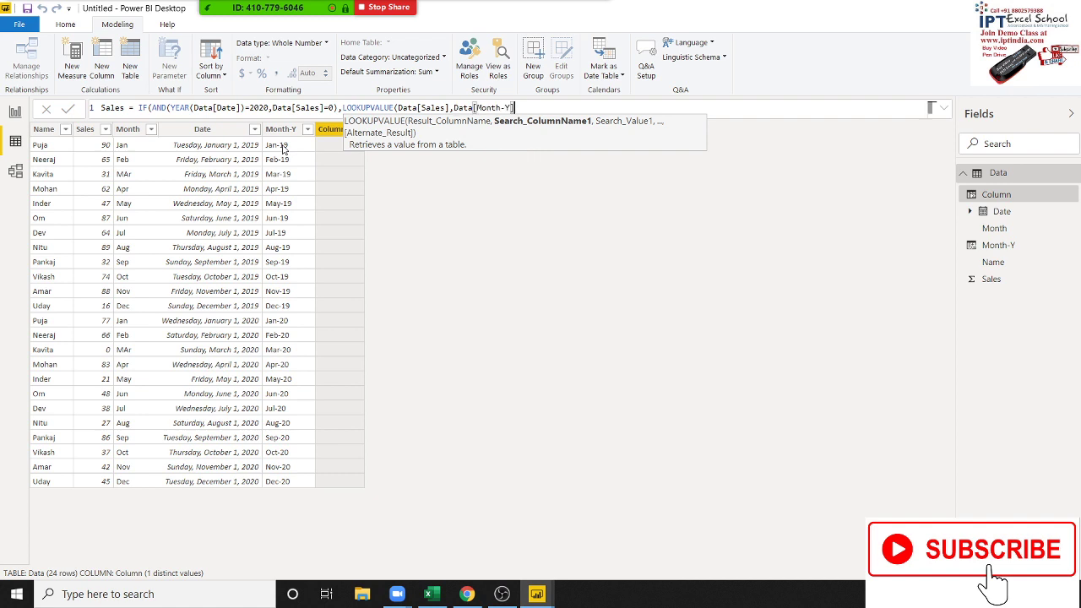
{"action": "type", "text": ","}
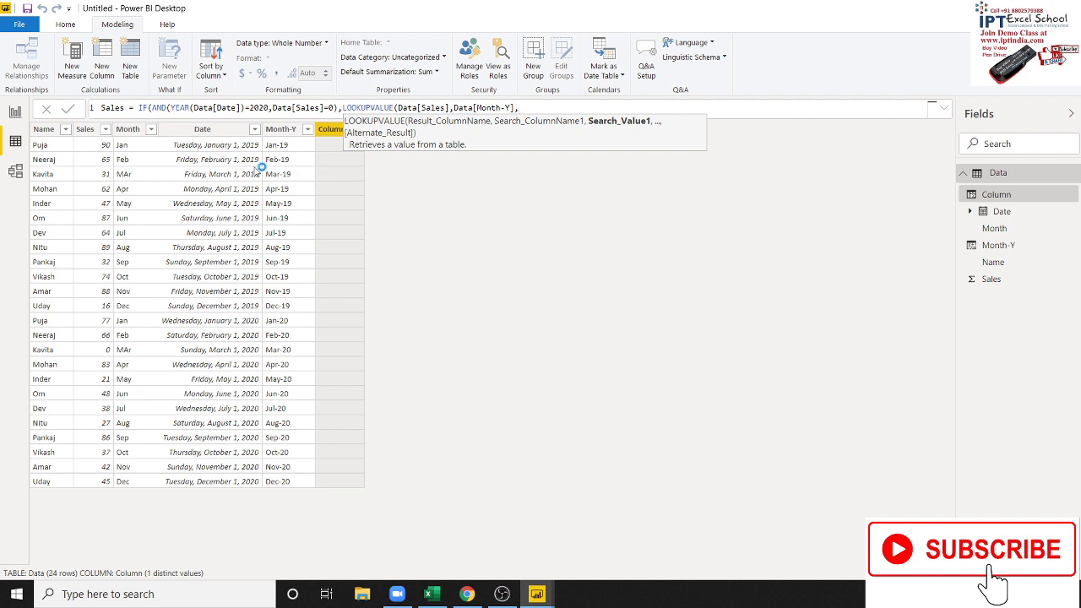
- Insert Data[Month] as the lookup search value, discarding an accidental FORMAT
{"action": "type", "text": " For"}
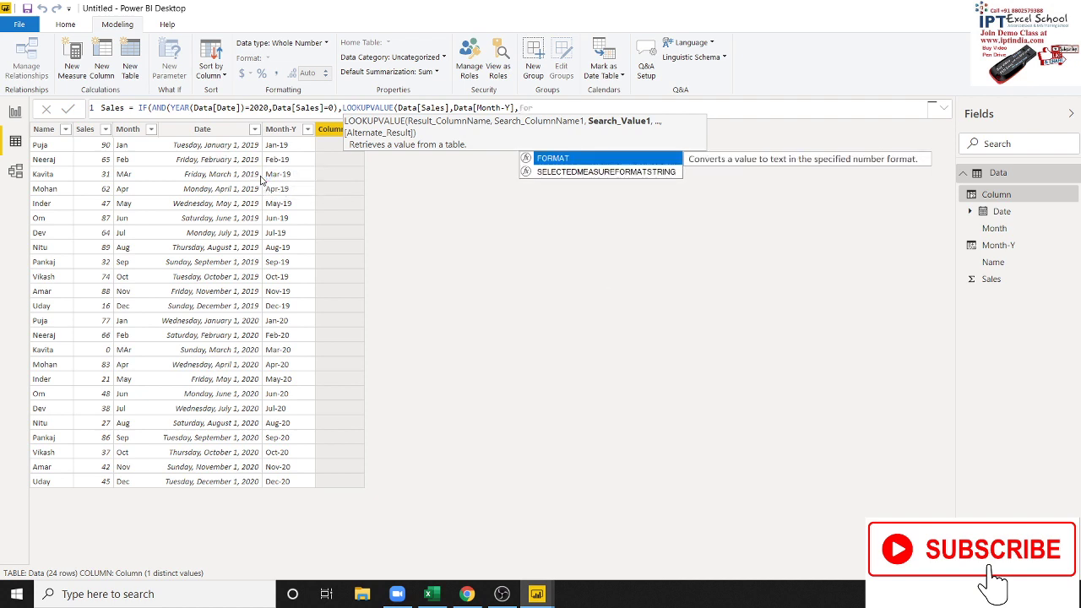
{"action": "key", "text": "Tab"}
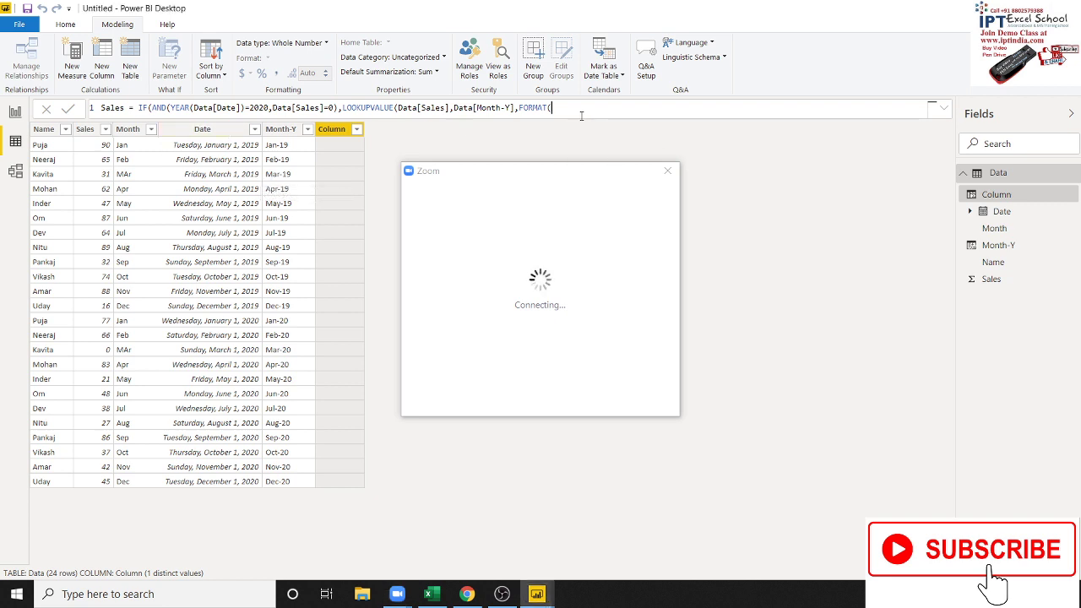
{"action": "type", "text": "da"}
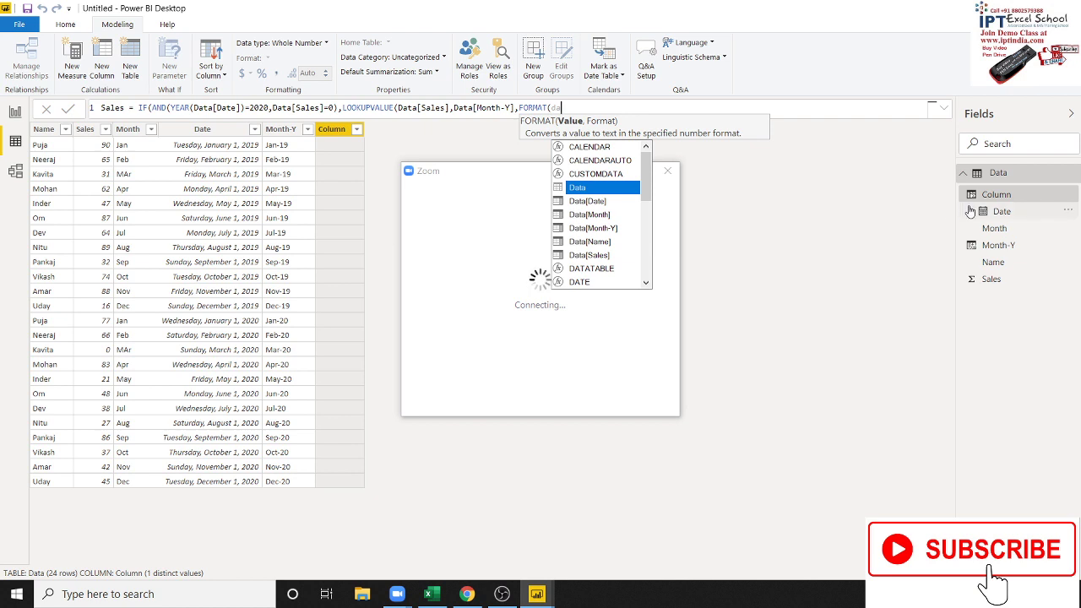
{"action": "key", "text": "BackSpace"}
{"action": "key", "text": "BackSpace"}
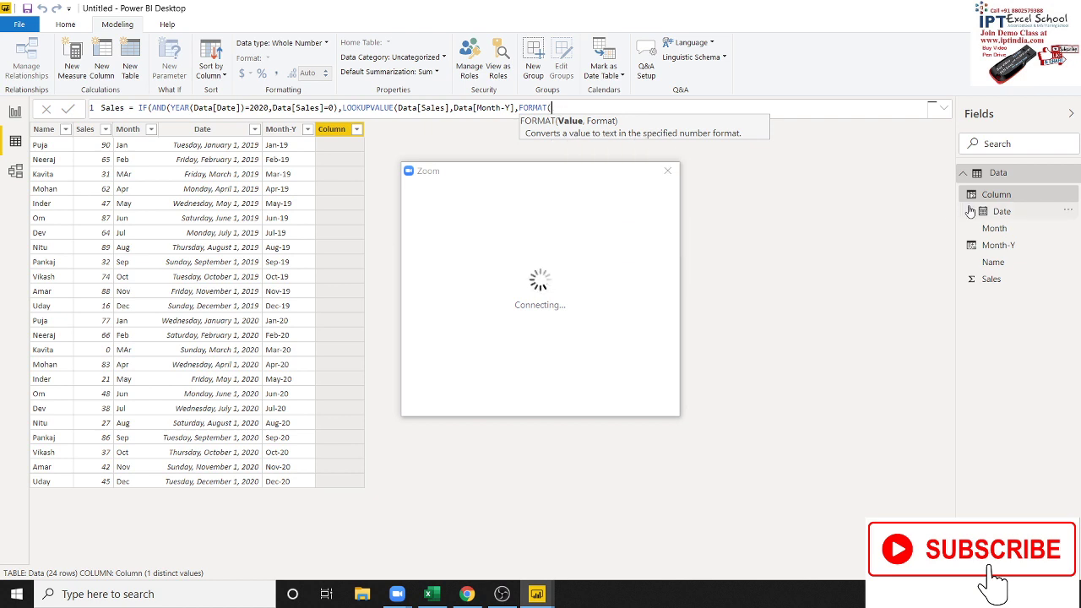
{"action": "key", "text": "BackSpace"}
{"action": "key", "text": "BackSpace"}
{"action": "key", "text": "BackSpace"}
{"action": "key", "text": "BackSpace"}
{"action": "key", "text": "BackSpace"}
{"action": "type", "text": "mo"}
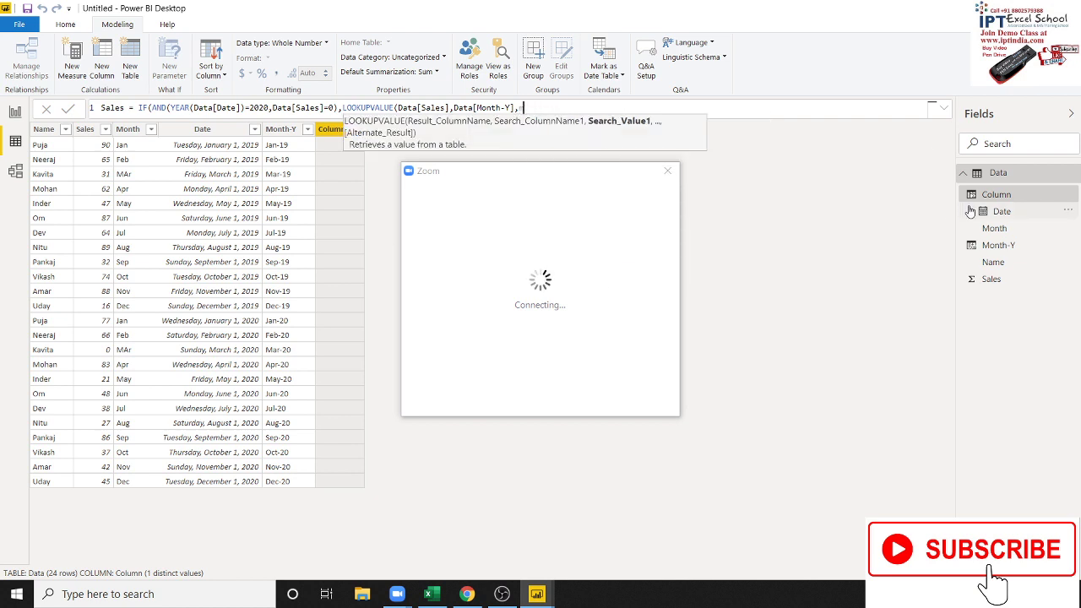
{"action": "key", "text": "Tab"}
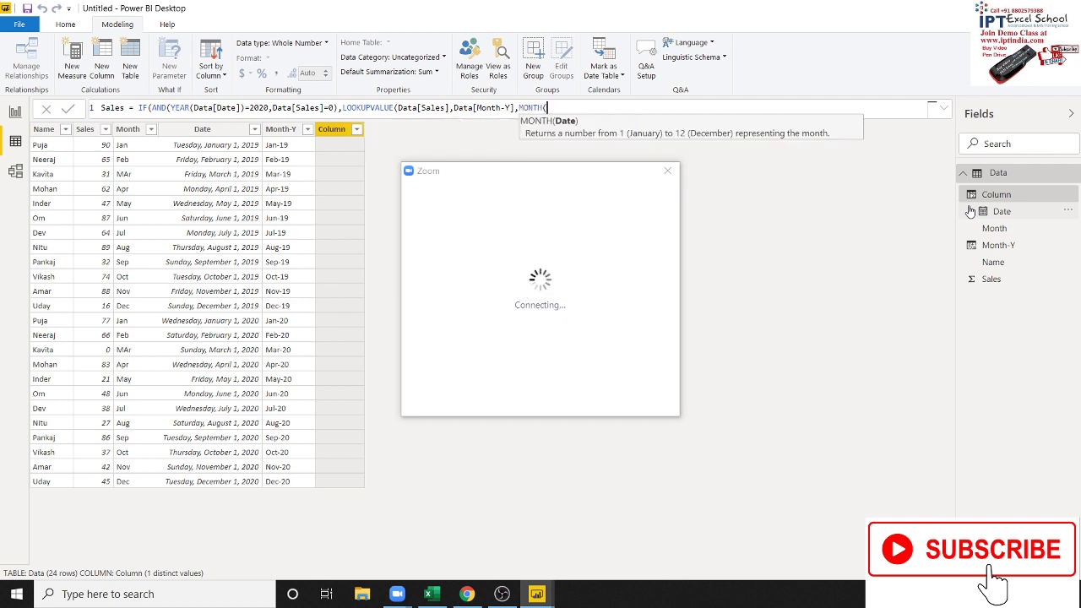
{"action": "key", "text": "BackSpace"}
{"action": "key", "text": "BackSpace"}
{"action": "key", "text": "BackSpace"}
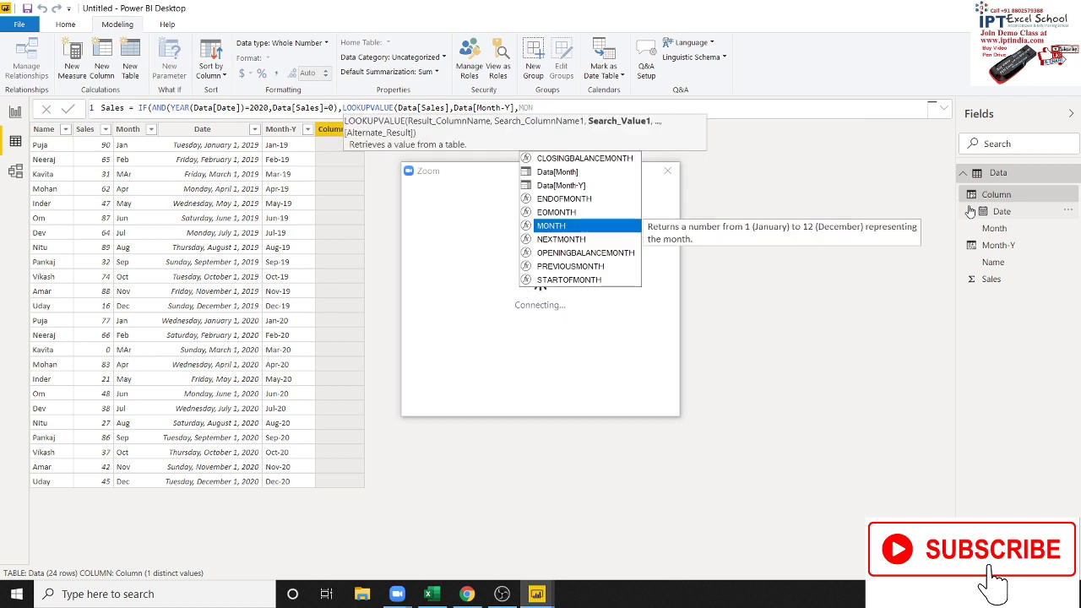
{"action": "key", "text": "Up"}
{"action": "key", "text": "Up"}
{"action": "key", "text": "Up"}
{"action": "key", "text": "Up"}
{"action": "key", "text": "Tab"}
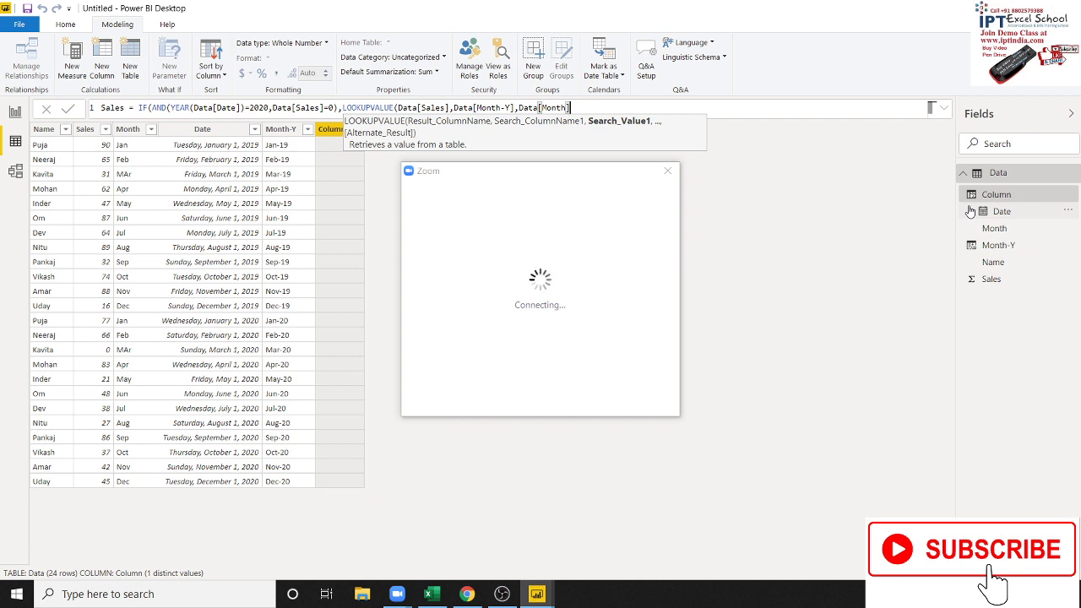
- Append &"-2019")) to close the formula and commit the Sales column
{"action": "type", "text": "&\""}
{"action": "type", "text": "-\""}
{"action": "key", "text": "BackSpace"}
{"action": "type", "text": "20"}
{"action": "type", "text": "19\""}
{"action": "type", "text": ")"}
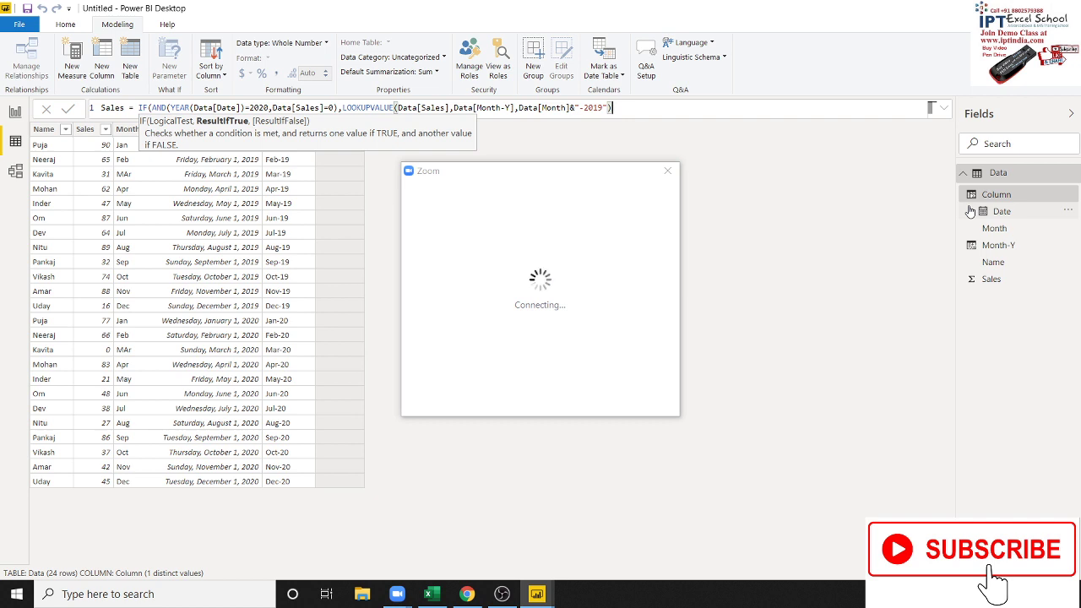
{"action": "key", "text": "Return"}
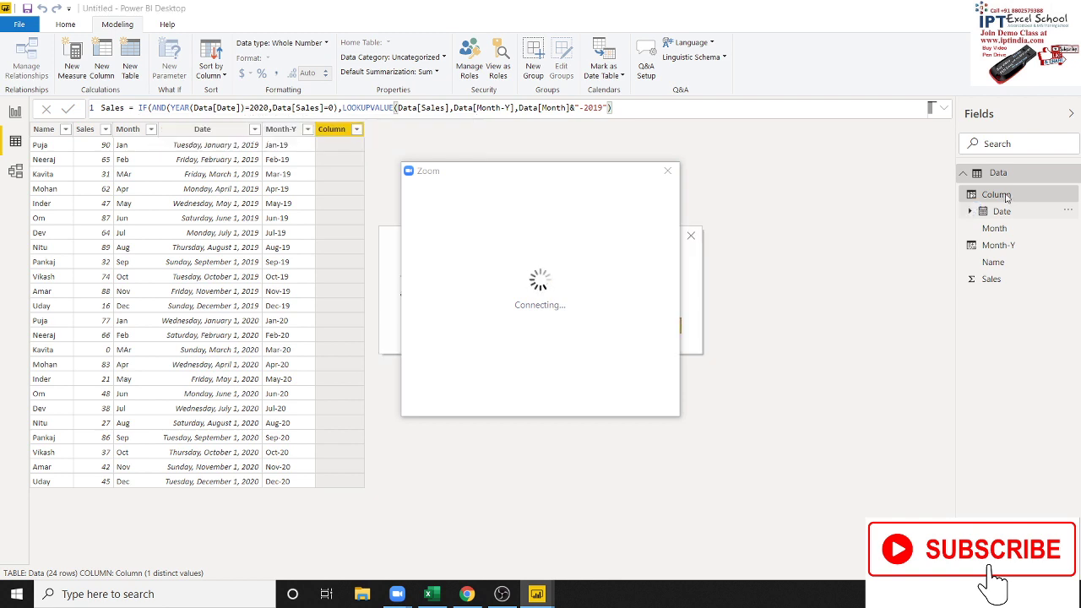
- Restore the Untitled Power BI window from the taskbar after the Zoom window takes focus
{"action": "left_click", "coordinate": [503, 185]}
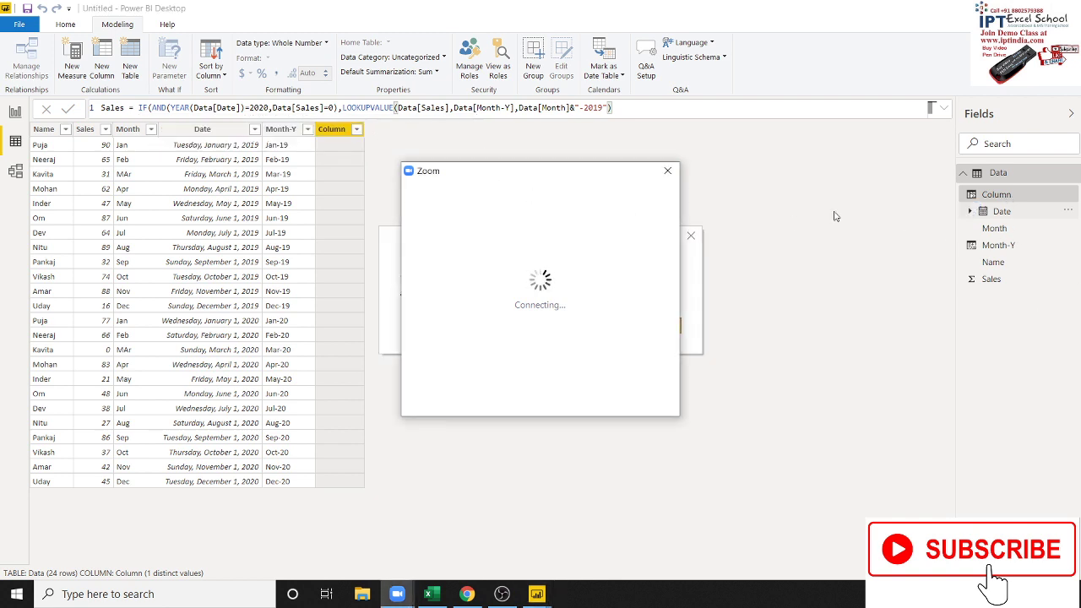
{"action": "left_click", "coordinate": [702, 289]}
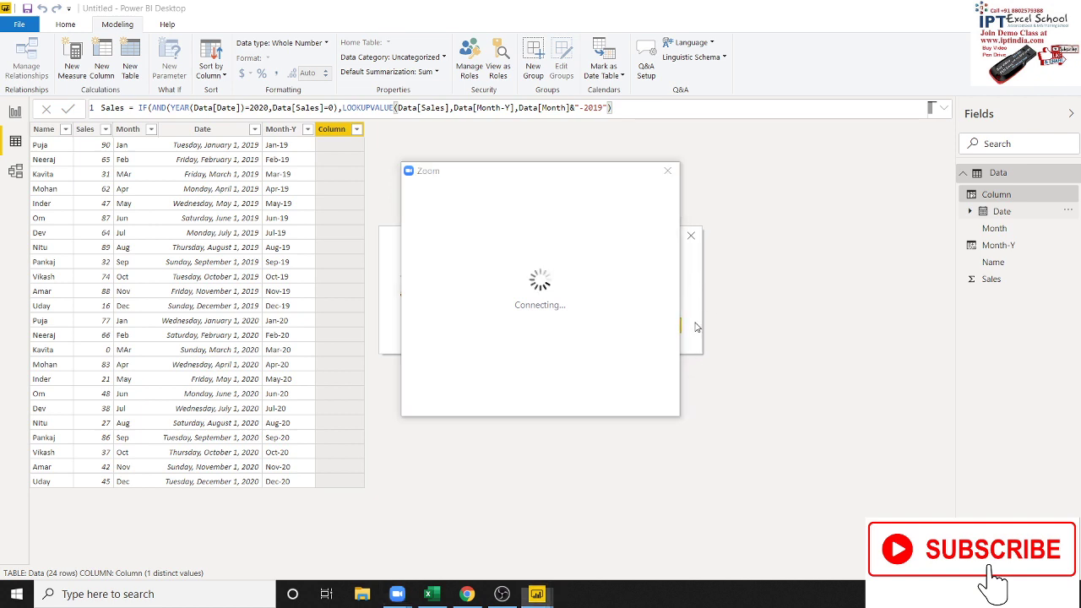
{"action": "left_click", "coordinate": [537, 594]}
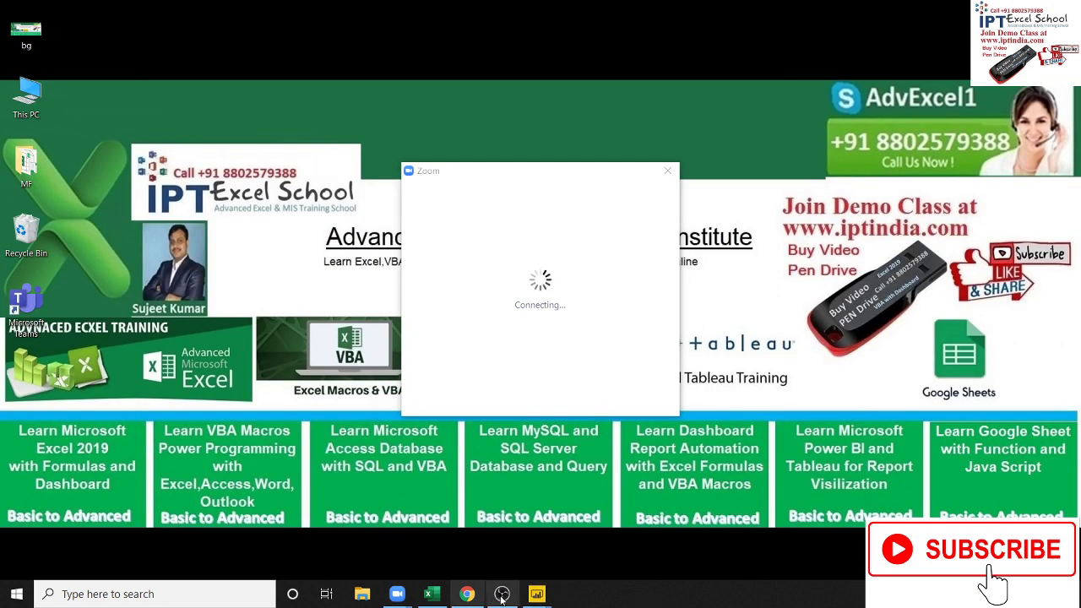
{"action": "mouse_move", "coordinate": [537, 594]}
{"action": "left_click", "coordinate": [612, 549]}
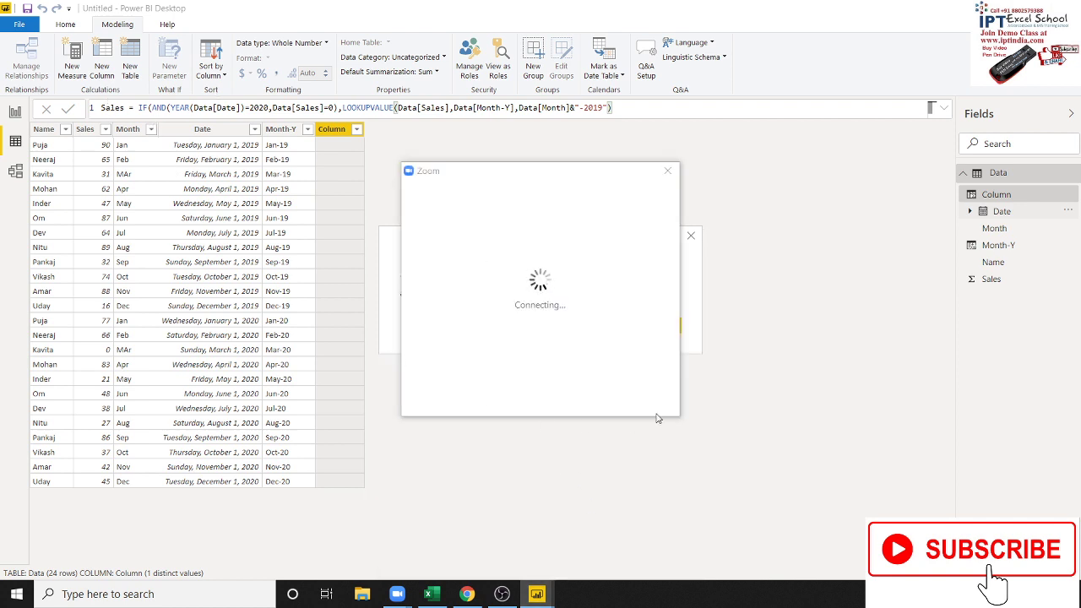
- Close the Zoom Connecting window, dismiss the Rename column error, and move the Zoom dialog aside
{"action": "left_click", "coordinate": [541, 194]}
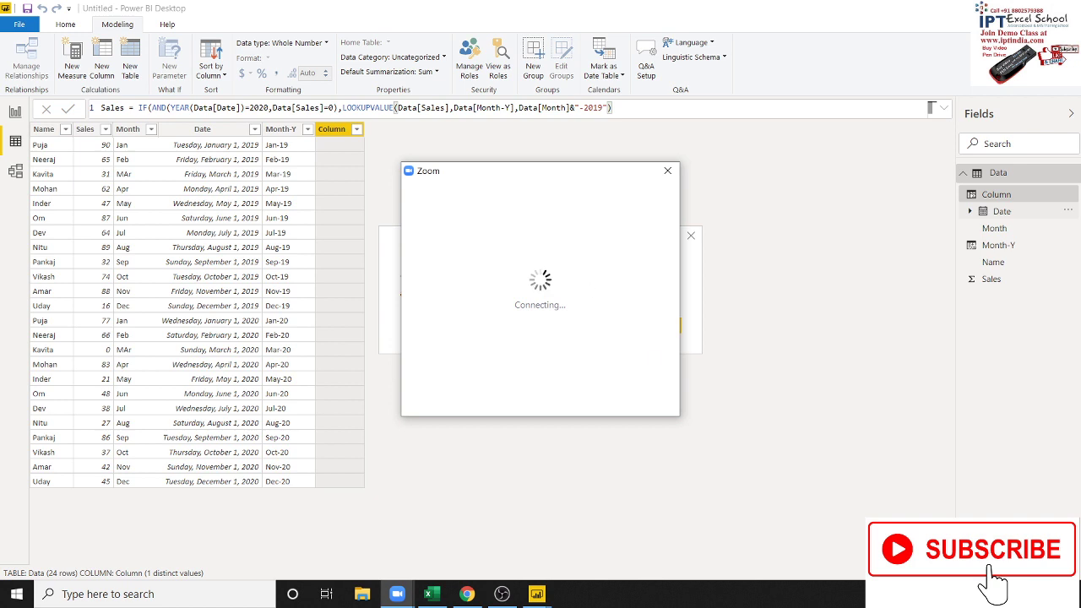
{"action": "left_click", "coordinate": [971, 593]}
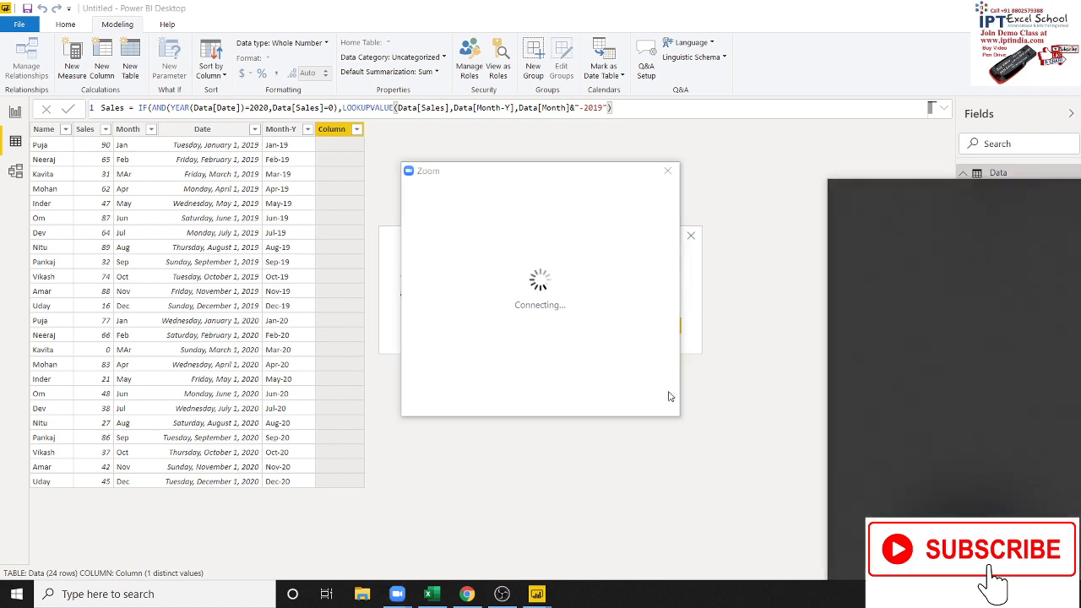
{"action": "left_click", "coordinate": [670, 400]}
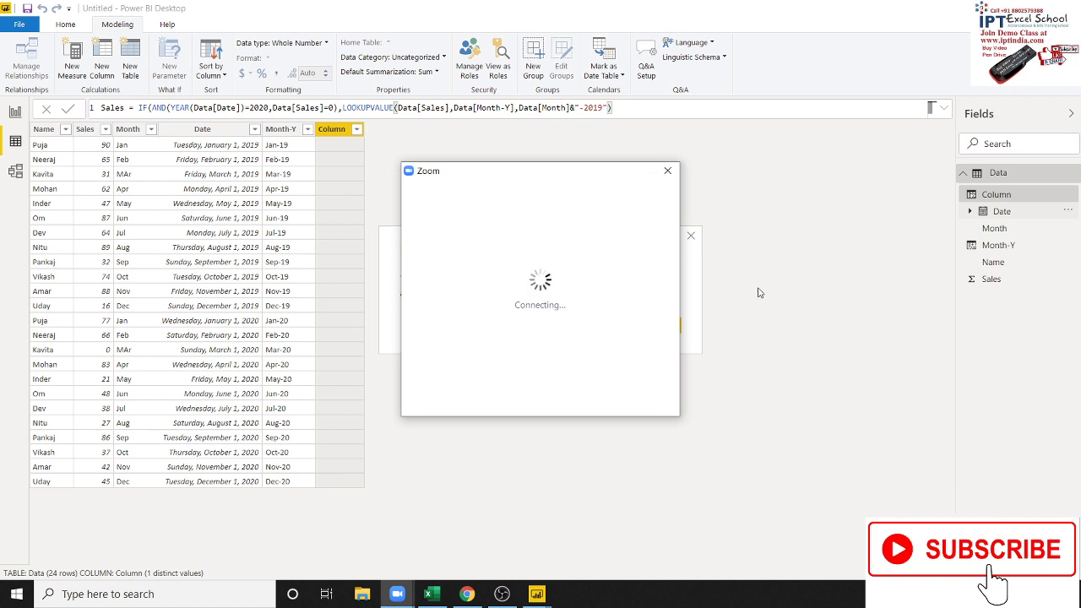
{"action": "left_click", "coordinate": [667, 171]}
{"action": "left_click", "coordinate": [659, 326]}
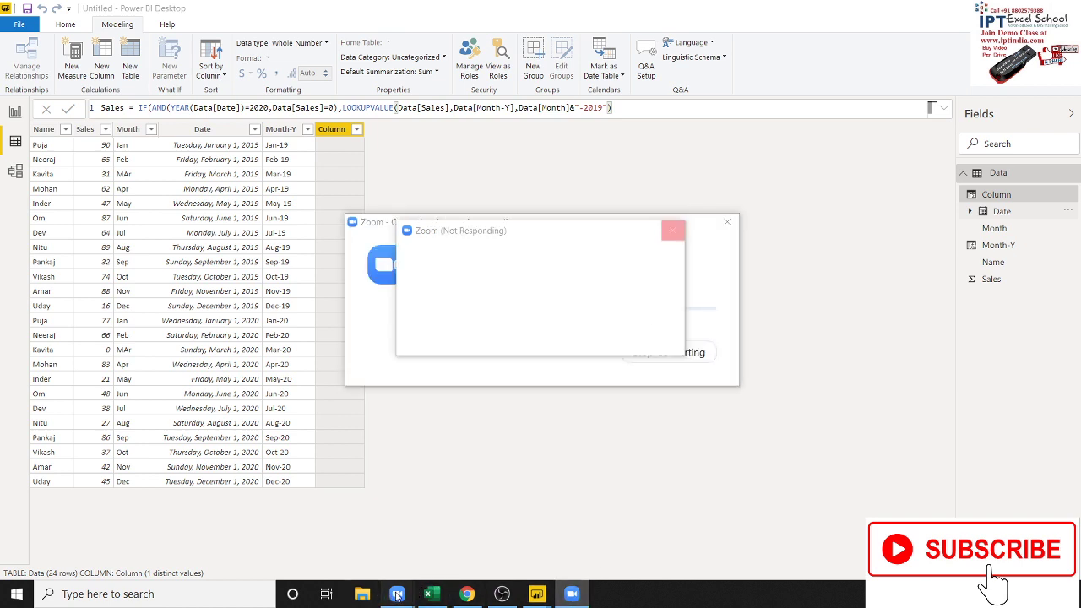
{"action": "left_click_drag", "start_coordinate": [709, 232], "coordinate": [736, 314]}
- Open File Explorer at Quick access, then return to the Untitled Power BI report
{"action": "key", "text": "super+e"}
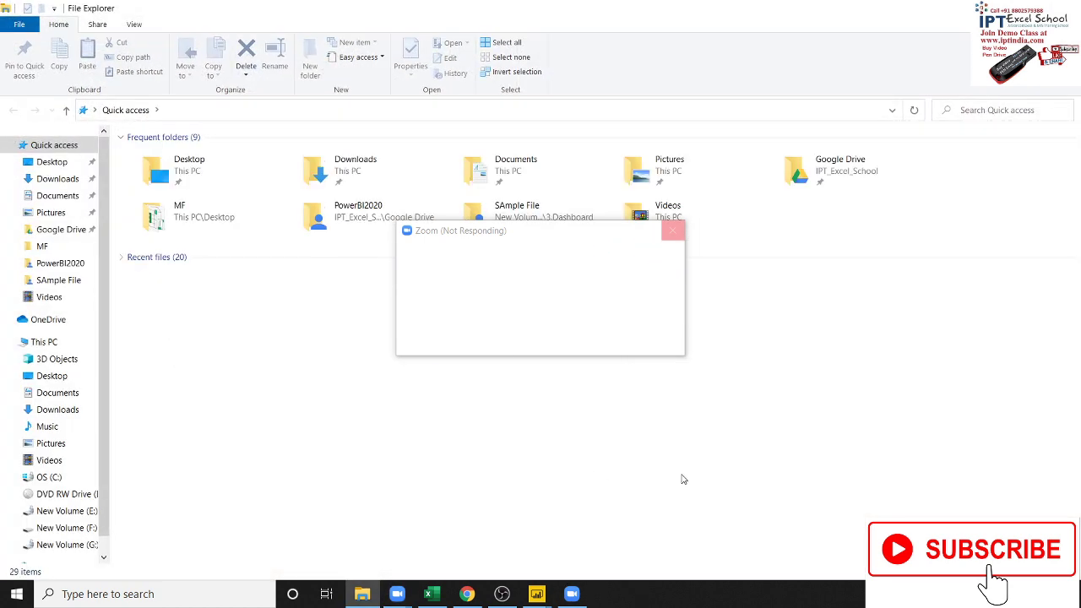
{"action": "mouse_move", "coordinate": [405, 596]}
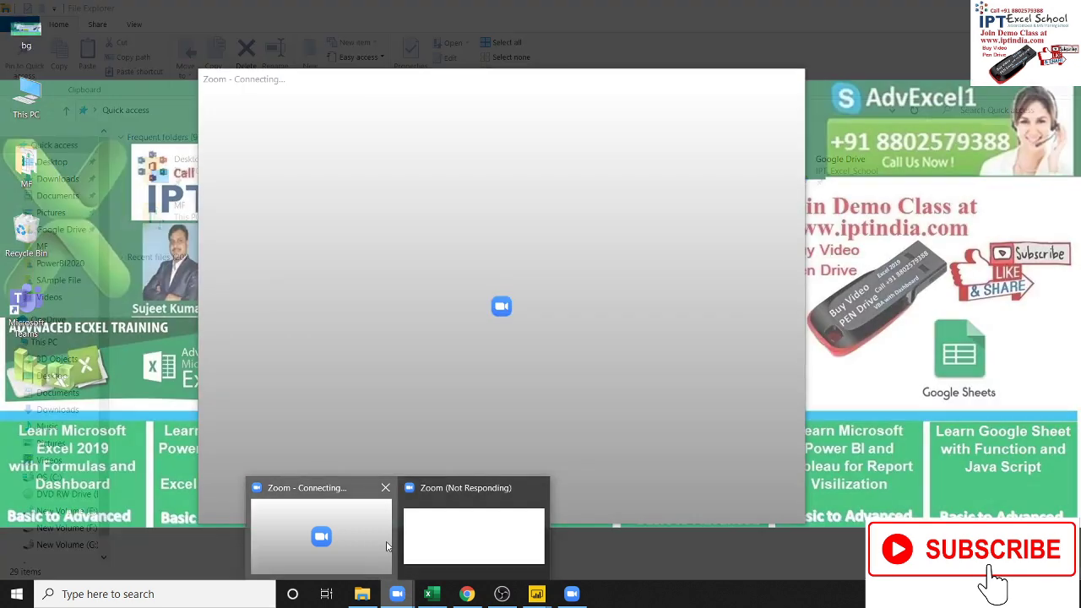
{"action": "left_click", "coordinate": [386, 546]}
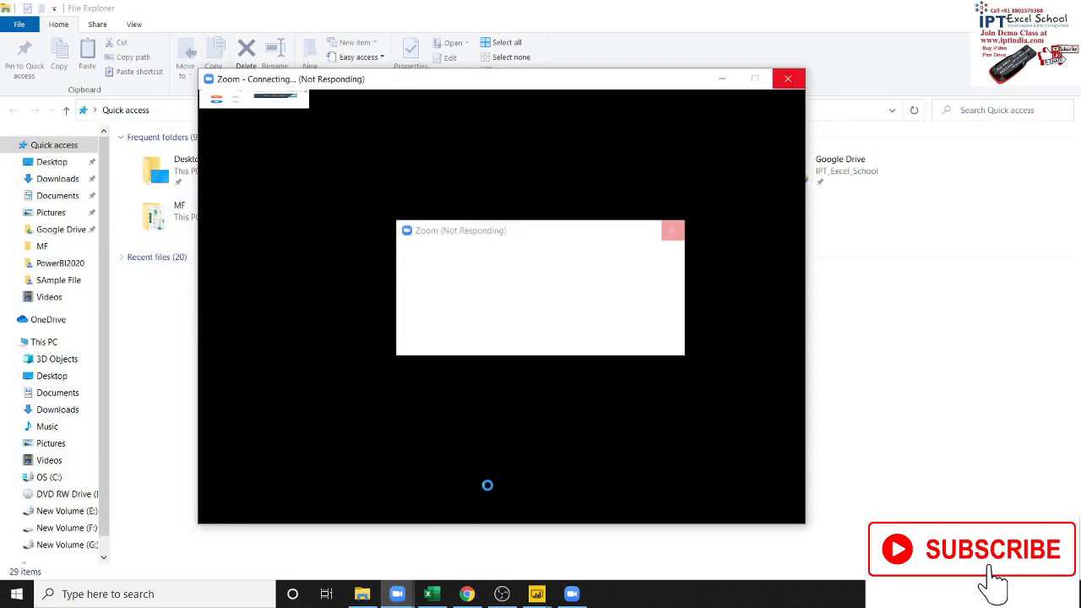
{"action": "left_click", "coordinate": [897, 467]}
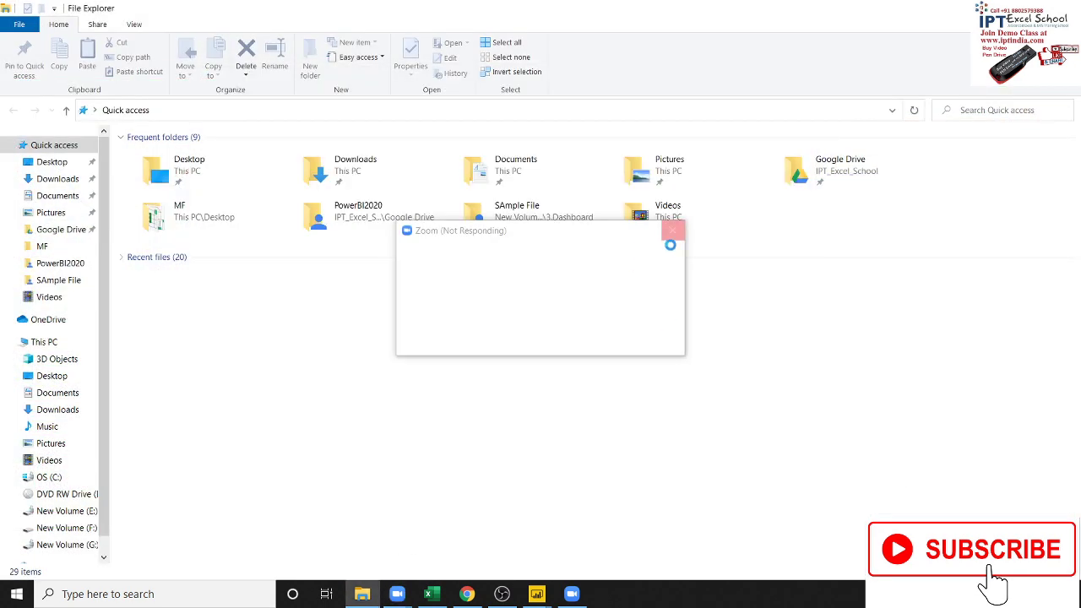
{"action": "mouse_move", "coordinate": [544, 596]}
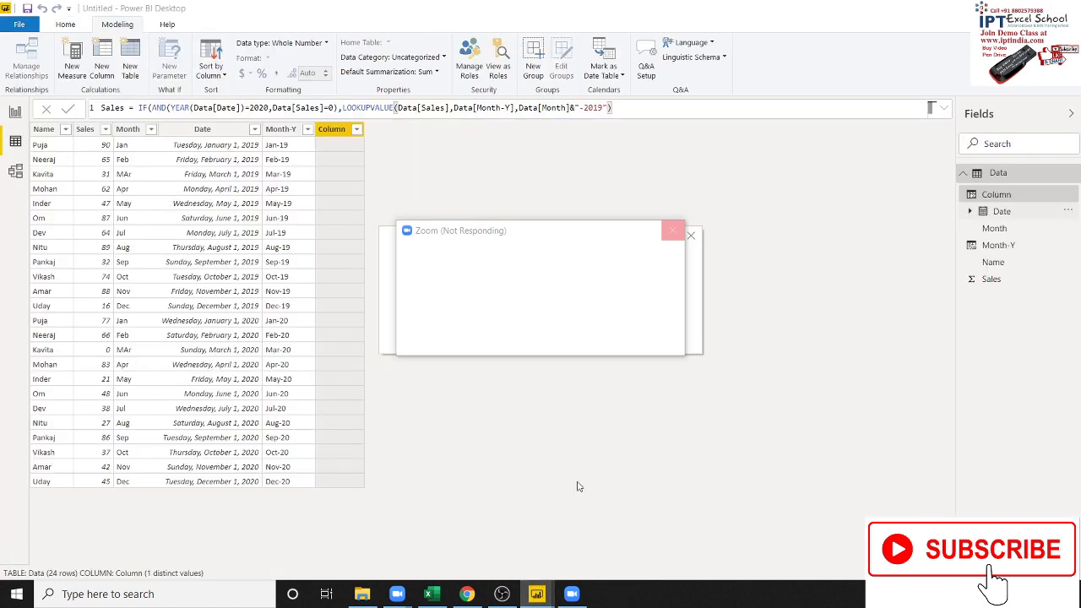
{"action": "left_click", "coordinate": [582, 553]}
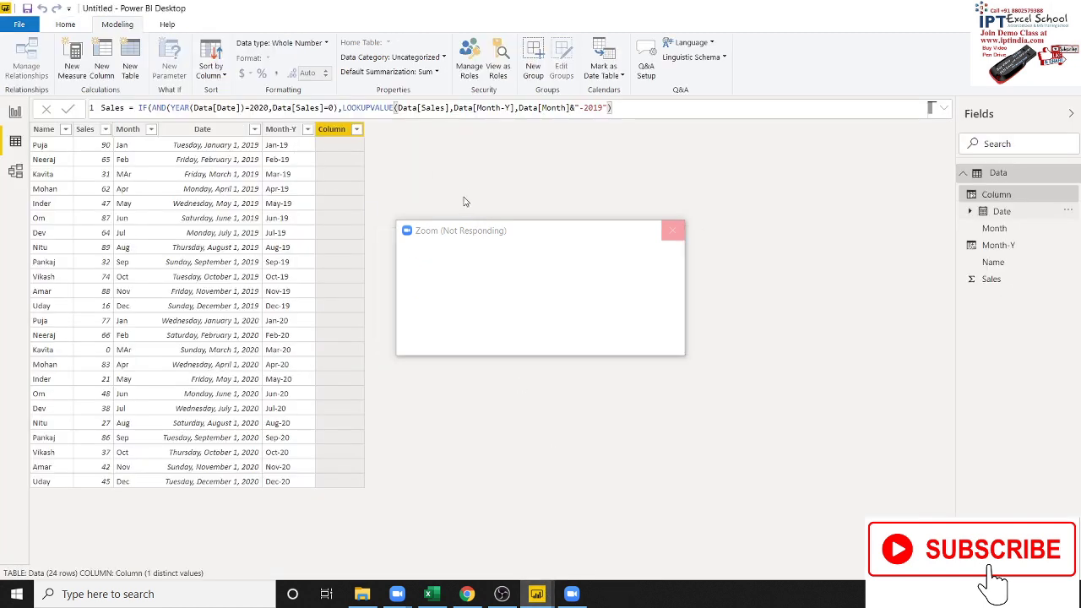
- Rename the formula's column from Sales to SalesM, commit it, and move the frozen Zoom window aside
{"action": "double_click", "coordinate": [119, 107]}
{"action": "left_click", "coordinate": [126, 108]}
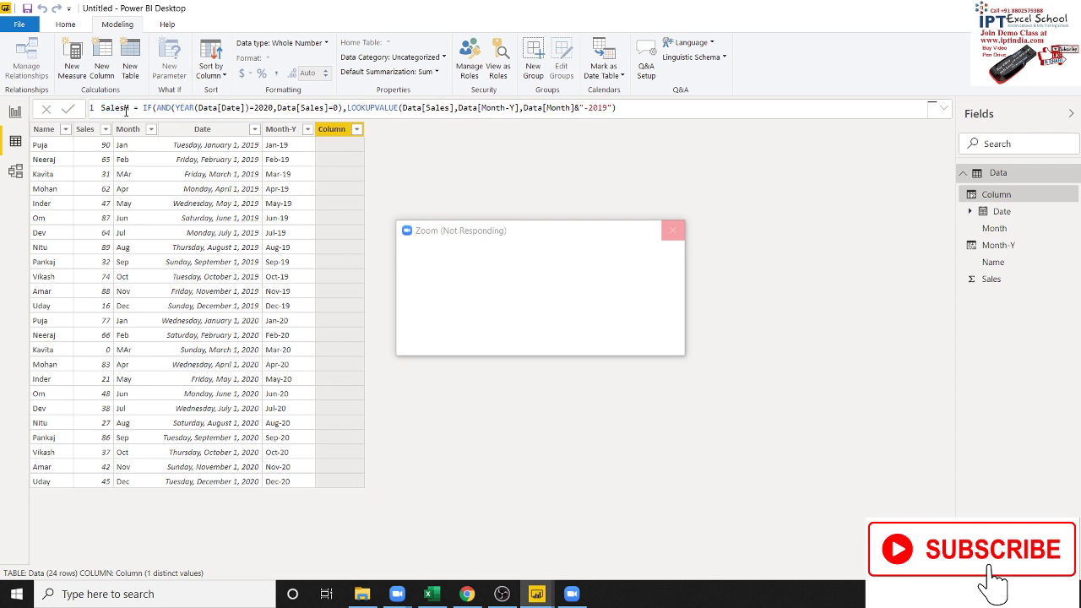
{"action": "type", "text": "M"}
{"action": "key", "text": "Return"}
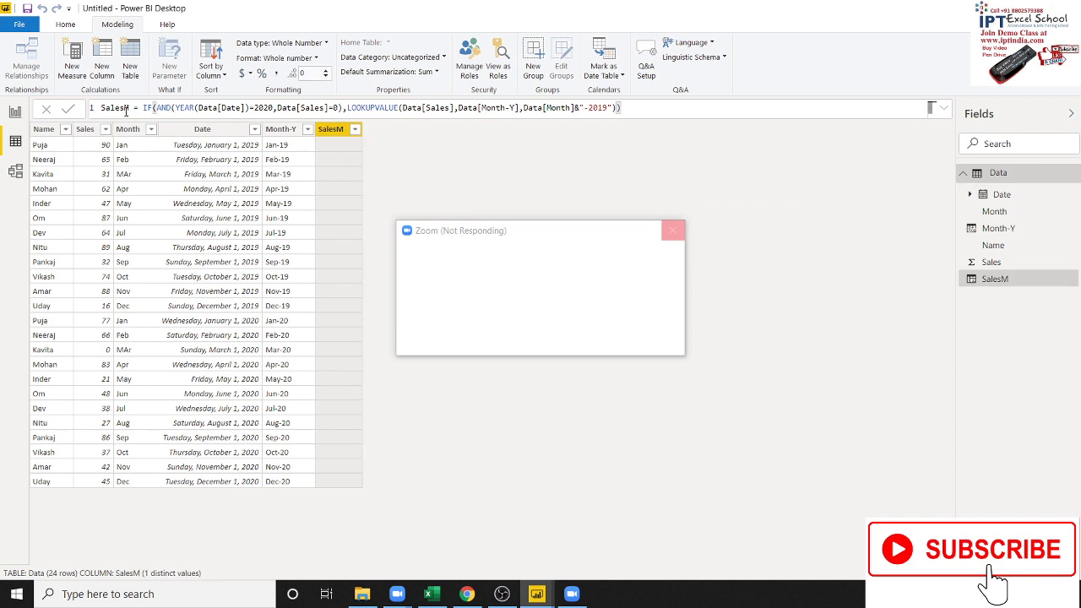
{"action": "left_click", "coordinate": [358, 194]}
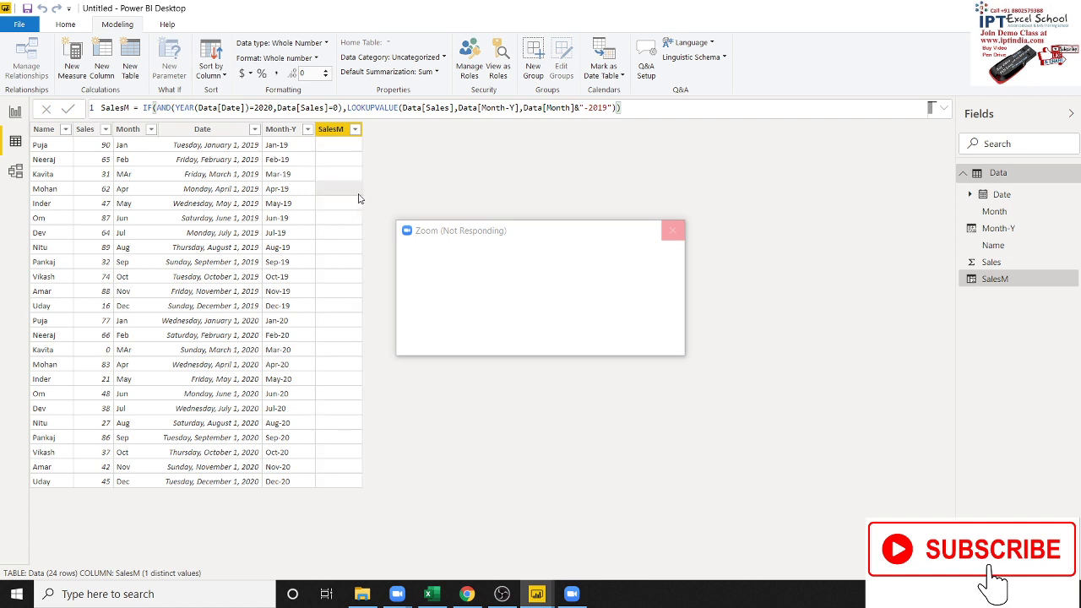
{"action": "left_click_drag", "start_coordinate": [527, 236], "coordinate": [766, 205]}
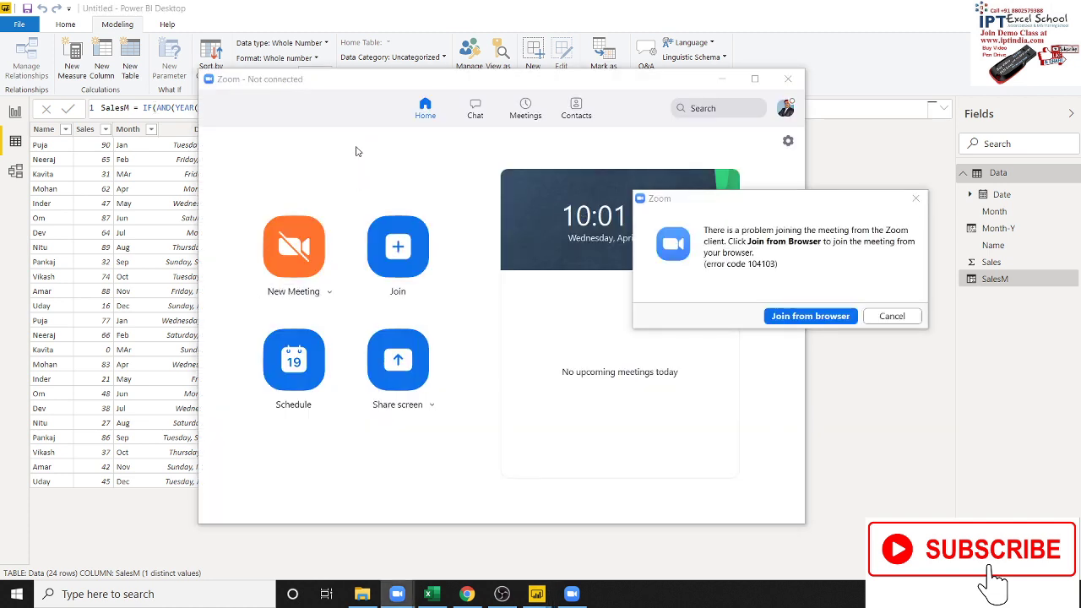
- Cancel the Zoom meeting join-error dialog
{"action": "left_click", "coordinate": [893, 319]}
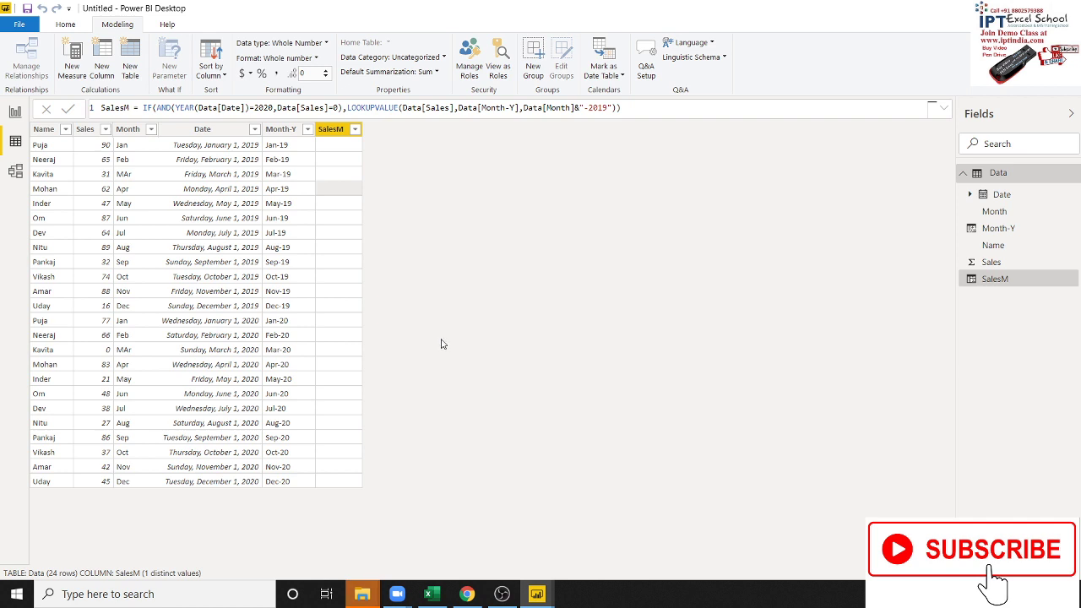
- Start a new column formula ID = Data[Name]&"-"& and browse suggestions for Data[Month-Y]
{"action": "left_click", "coordinate": [102, 75]}
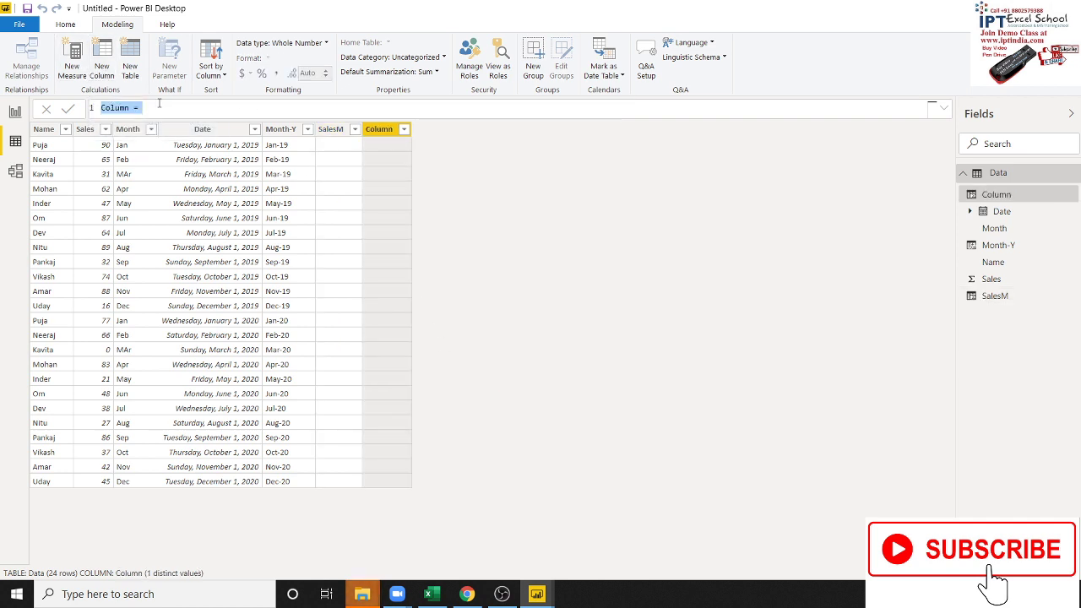
{"action": "left_click", "coordinate": [118, 110]}
{"action": "double_click", "coordinate": [116, 108]}
{"action": "type", "text": "ID = "}
{"action": "type", "text": "Na"}
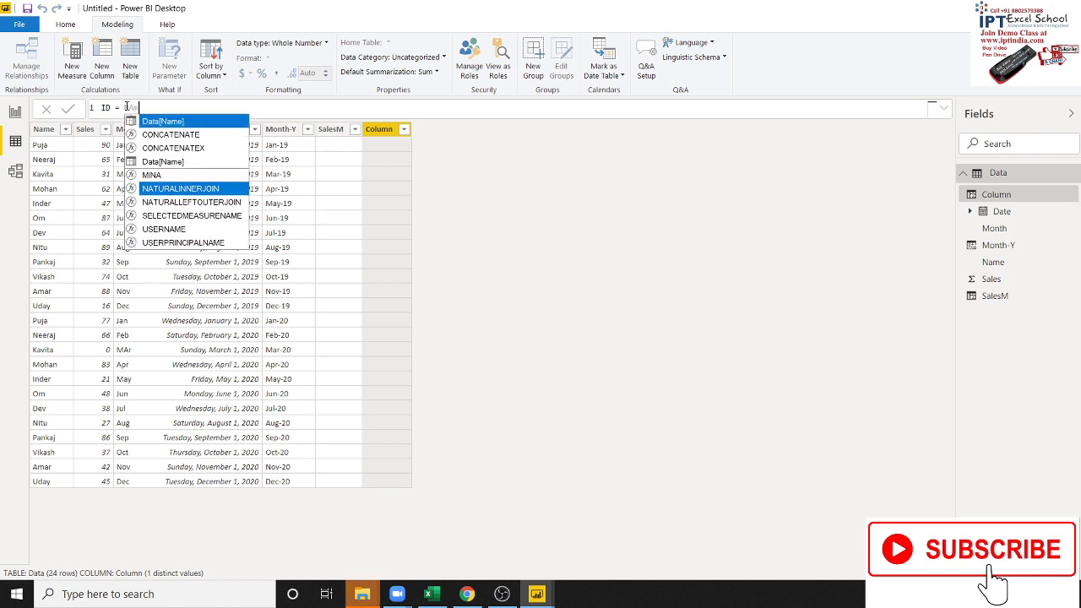
{"action": "type", "text": "me"}
{"action": "key", "text": "Tab"}
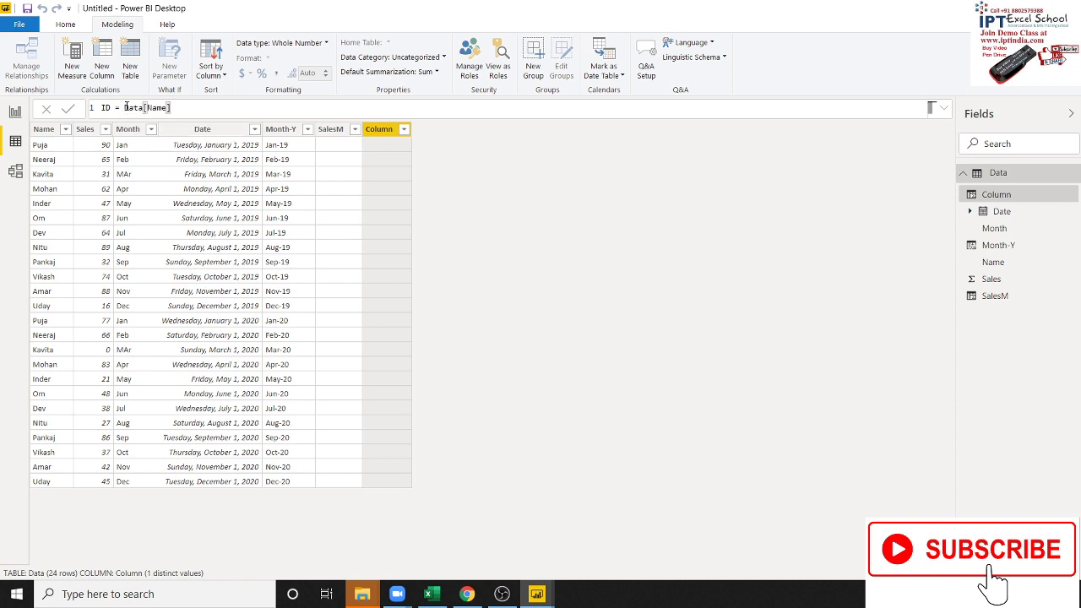
{"action": "type", "text": "&\""}
{"action": "type", "text": "-\"&"}
{"action": "type", "text": "mo"}
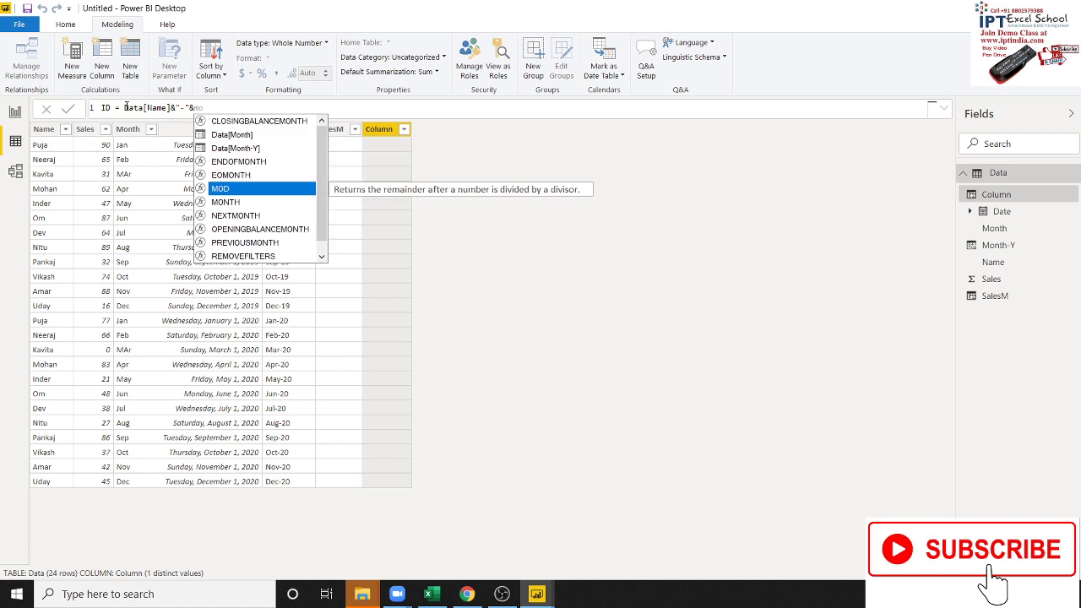
{"action": "key", "text": "Up"}
{"action": "key", "text": "Up"}
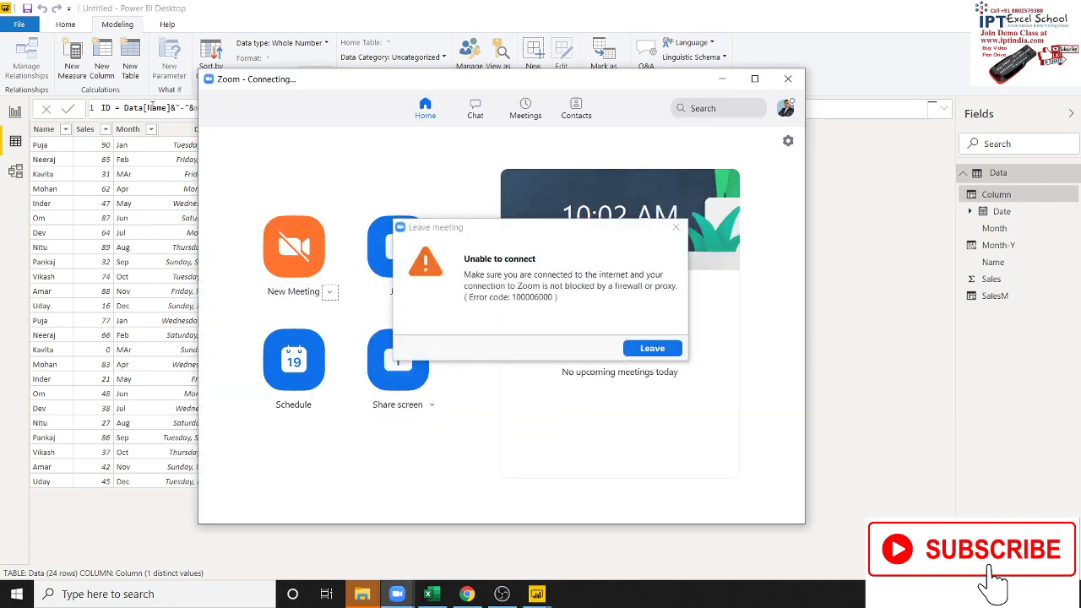
- Leave the Zoom 'Unable to connect' dialog and start a New Meeting
{"action": "left_click", "coordinate": [676, 349]}
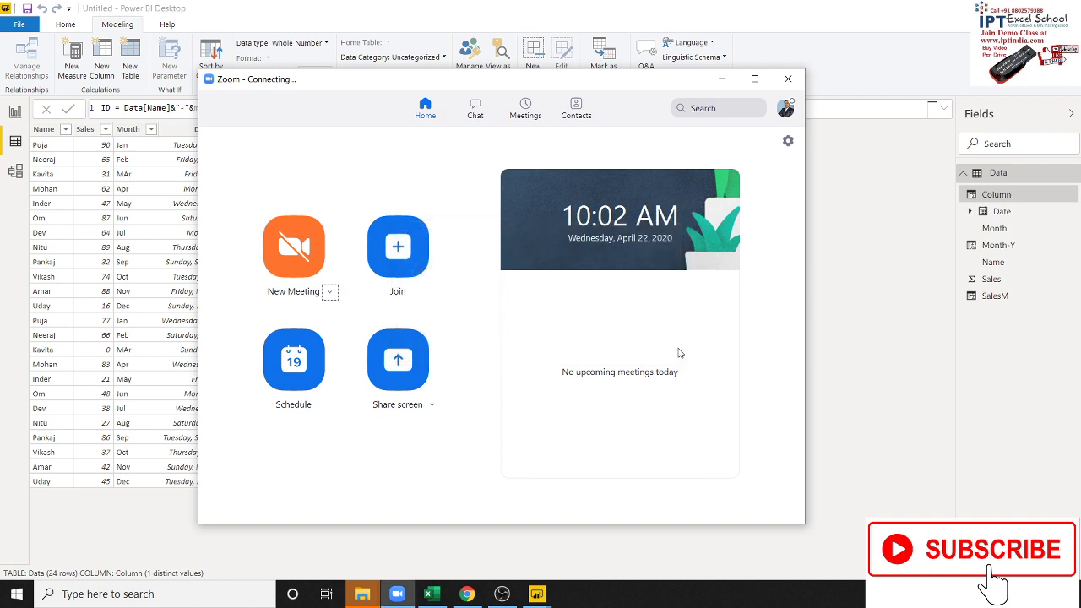
{"action": "left_click", "coordinate": [310, 265]}
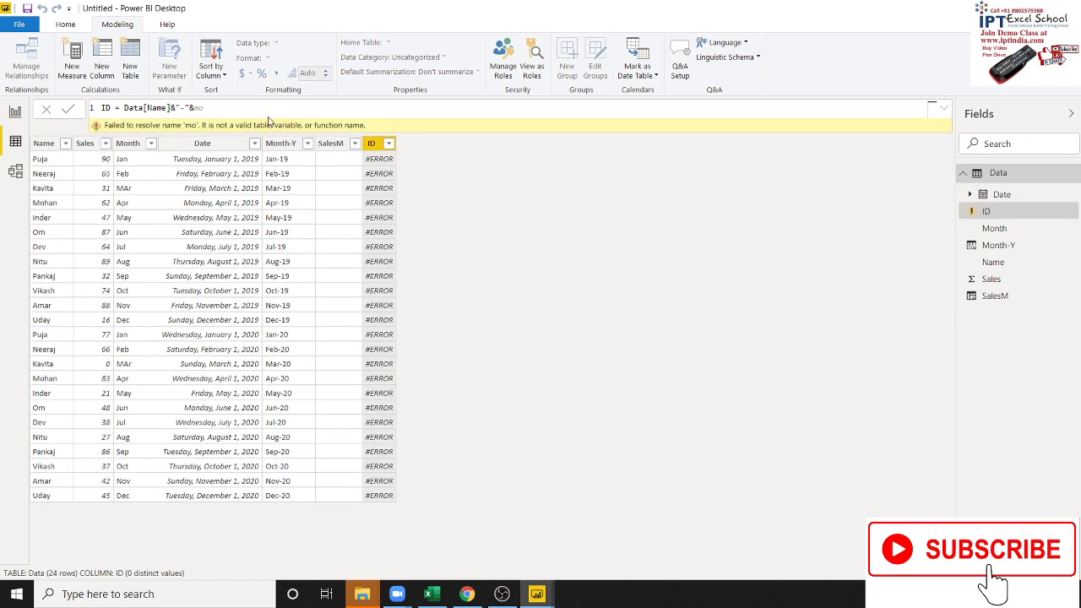
- Trim the last letter of the ID formula, then join the Zoom meeting with computer audio
{"action": "left_click", "coordinate": [238, 106]}
{"action": "key", "text": "BackSpace"}
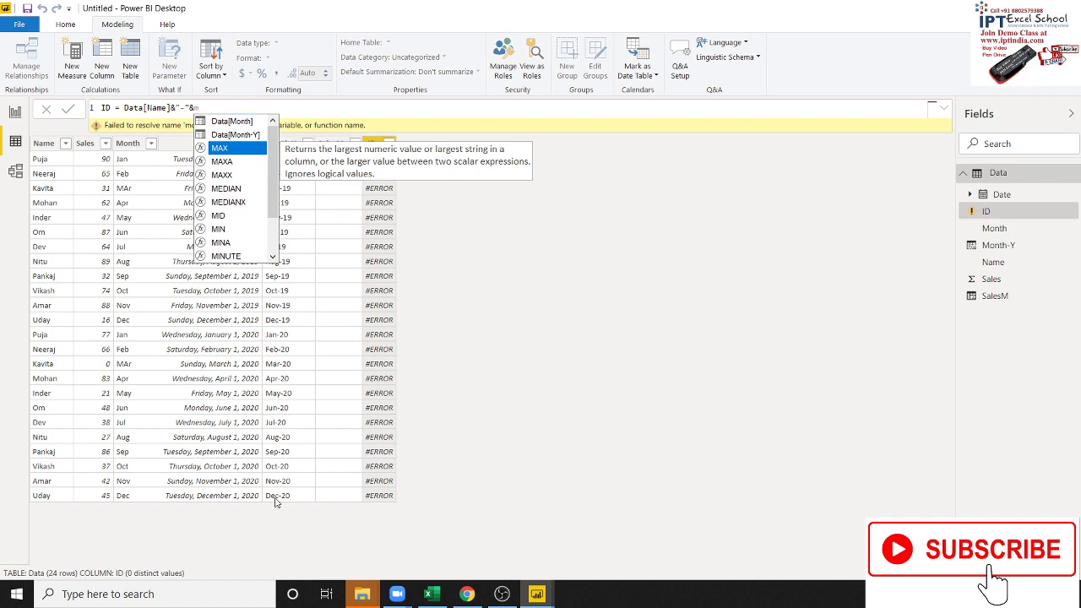
{"action": "mouse_move", "coordinate": [397, 597]}
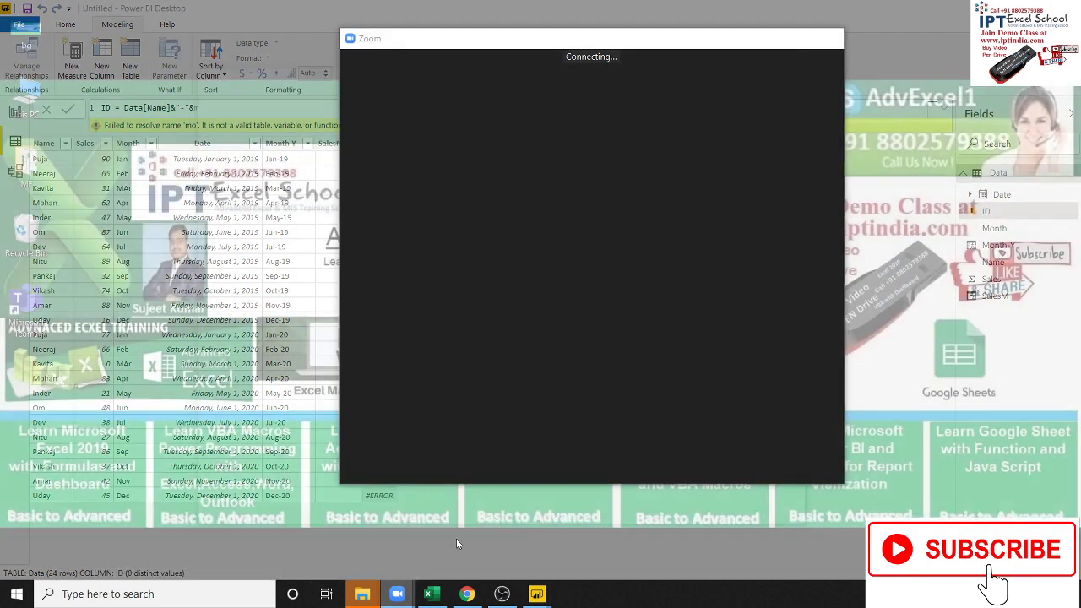
{"action": "left_click", "coordinate": [456, 539]}
{"action": "left_click", "coordinate": [266, 248]}
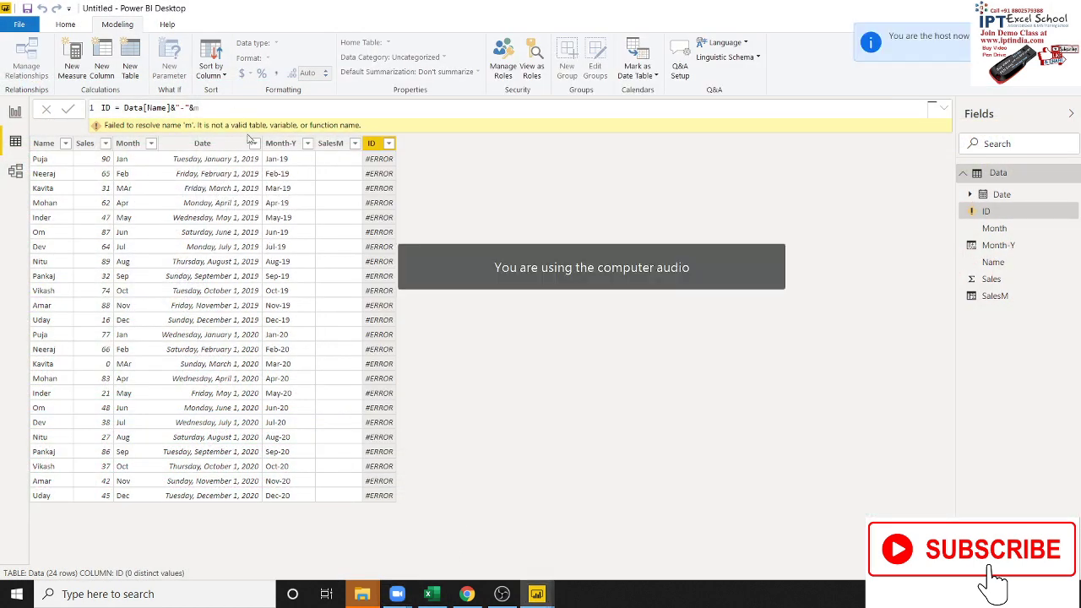
- Show the meeting's Participants list and share the whole screen
{"action": "mouse_move", "coordinate": [404, 595]}
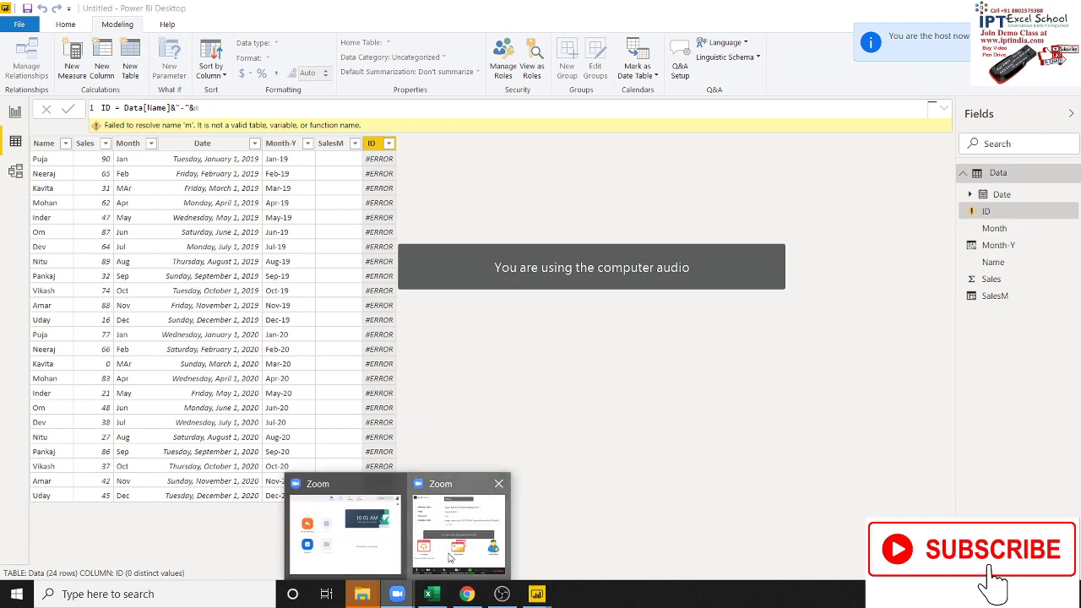
{"action": "left_click", "coordinate": [462, 506]}
{"action": "left_click", "coordinate": [579, 460]}
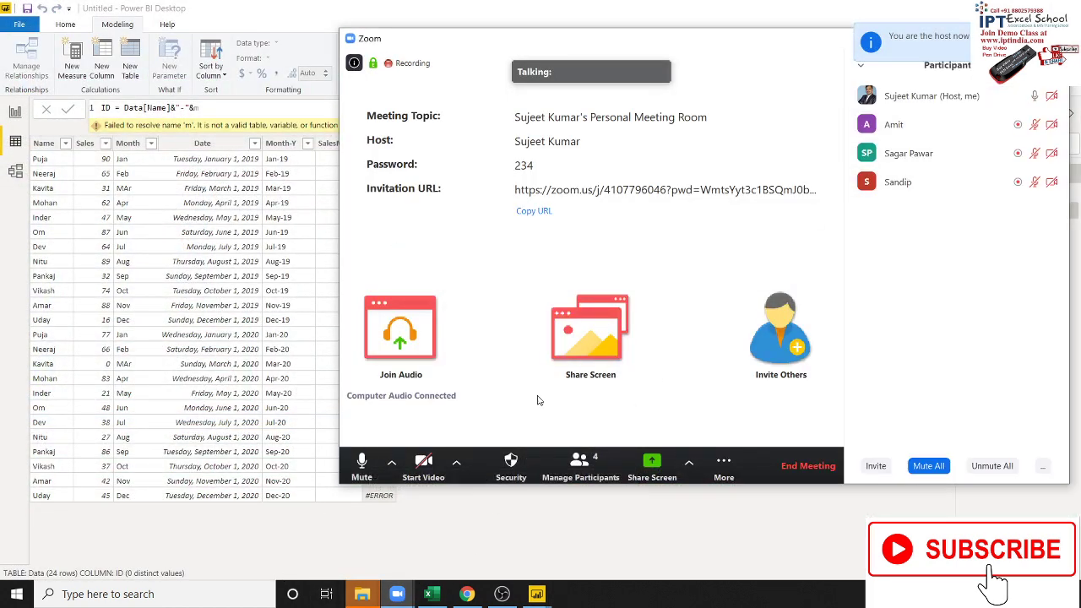
{"action": "left_click", "coordinate": [564, 384]}
{"action": "left_click", "coordinate": [832, 487]}
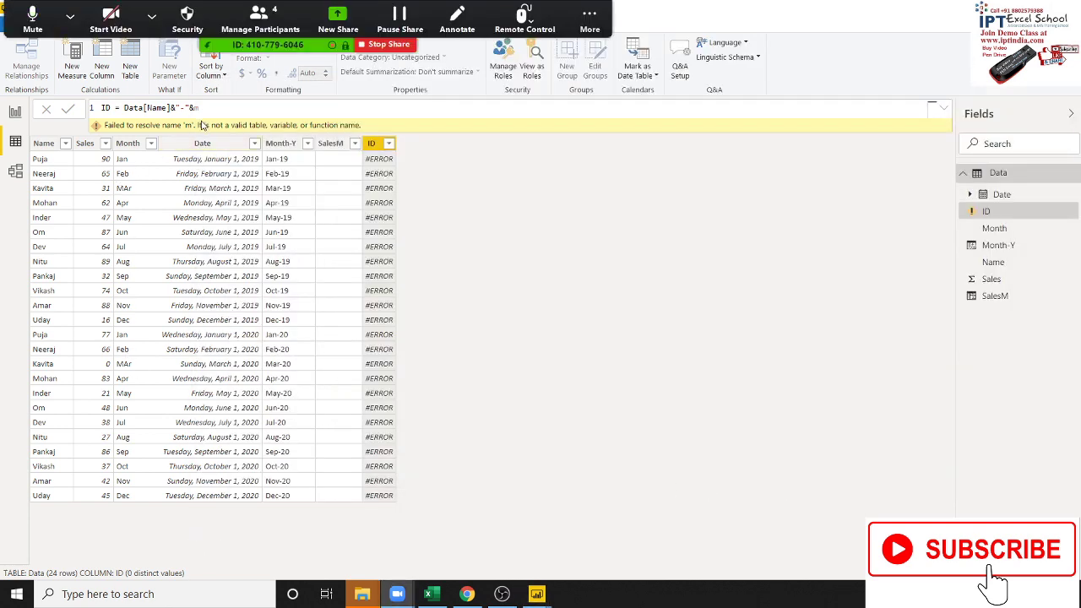
- Complete the ID formula as Data[Name]&"-"&Data[Month-Y] and commit it
{"action": "left_click", "coordinate": [204, 114]}
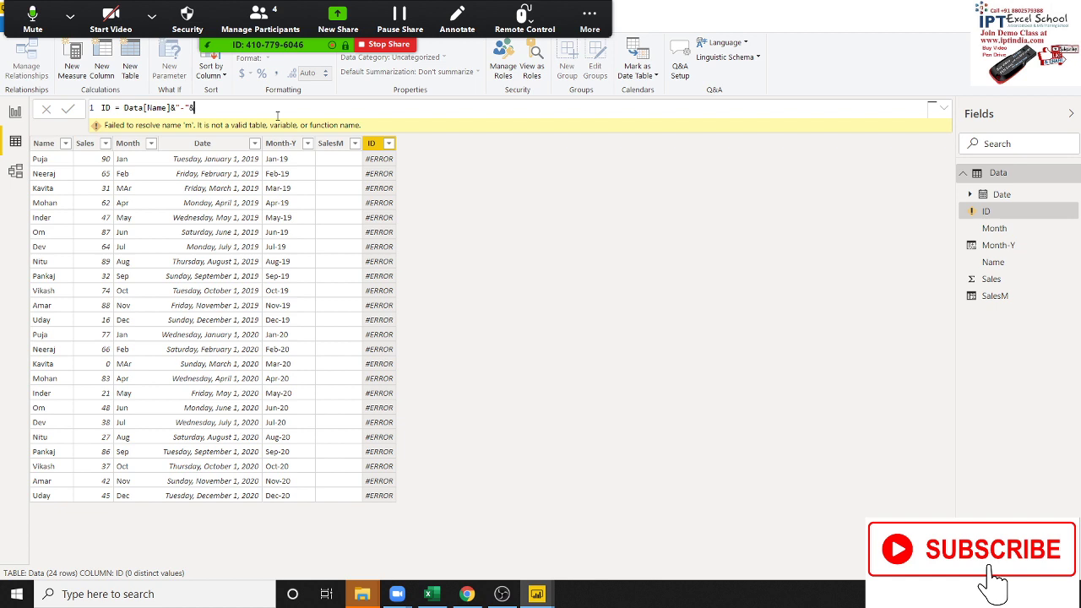
{"action": "type", "text": "o"}
{"action": "key", "text": "Up"}
{"action": "key", "text": "Up"}
{"action": "key", "text": "Up"}
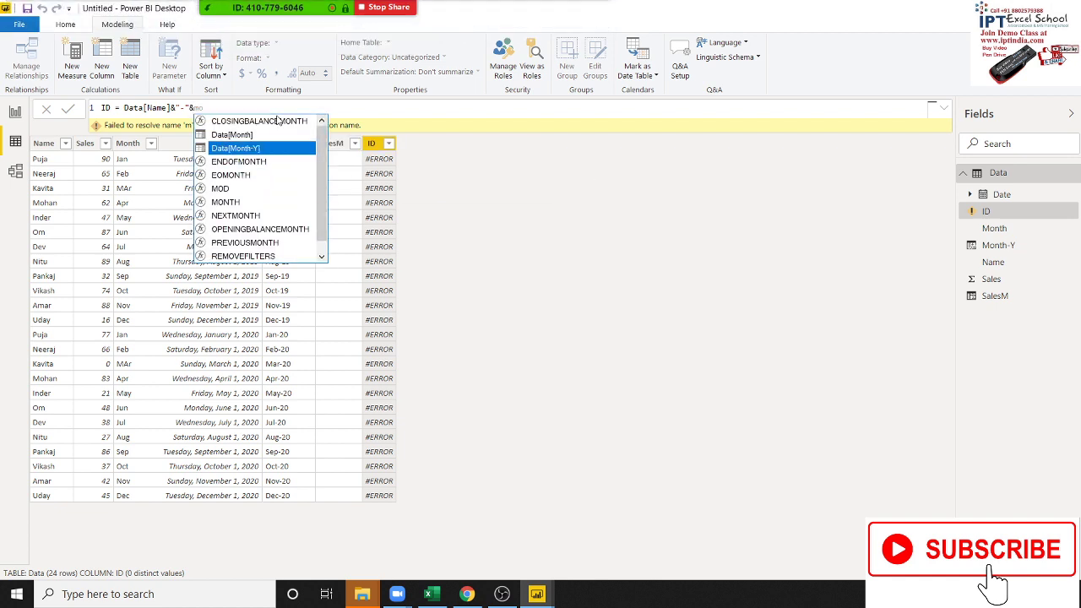
{"action": "key", "text": "Tab"}
{"action": "key", "text": "Return"}
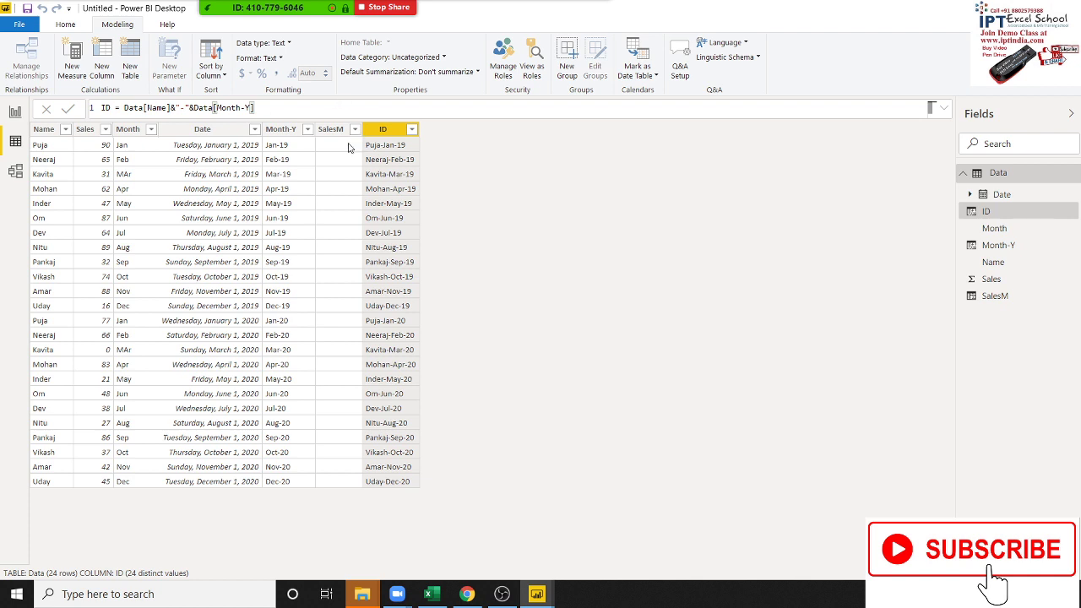
{"action": "left_click", "coordinate": [348, 148]}
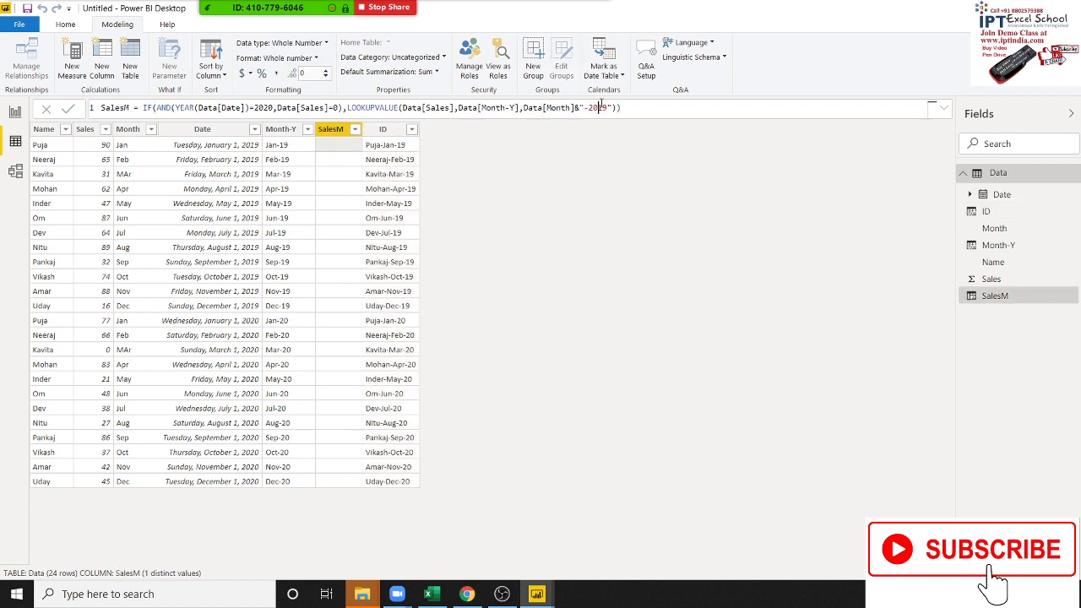
- Change the SalesM lookup suffix from "-2019" to "-19", commit, and select the LOOKUPVALUE part
{"action": "left_click", "coordinate": [616, 109]}
{"action": "key", "text": "BackSpace"}
{"action": "key", "text": "BackSpace"}
{"action": "key", "text": "Return"}
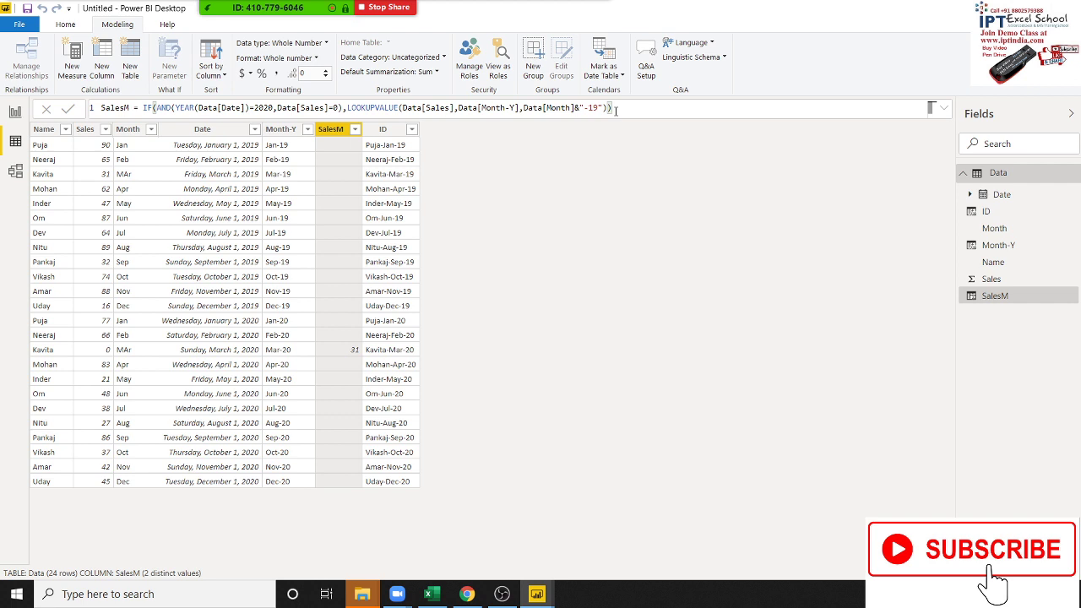
{"action": "left_click", "coordinate": [391, 173]}
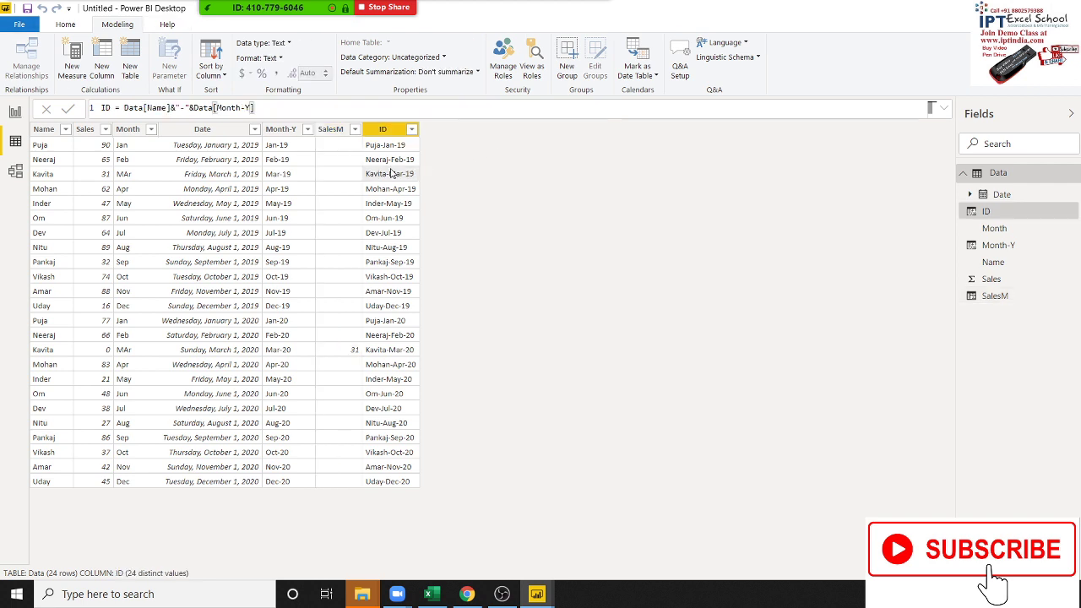
{"action": "left_click", "coordinate": [345, 157]}
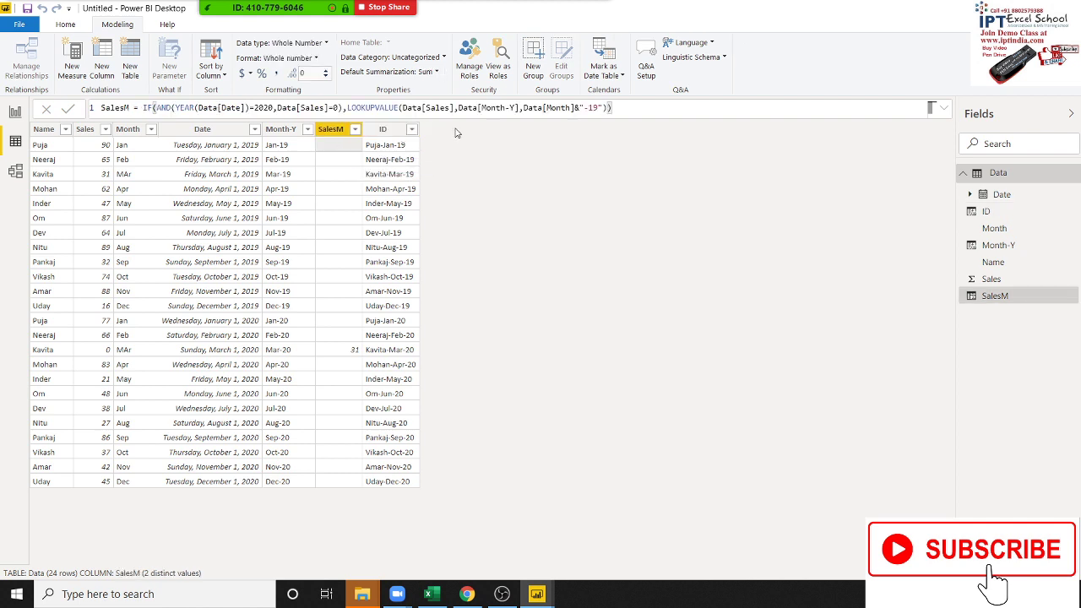
{"action": "left_click_drag", "start_coordinate": [347, 108], "coordinate": [639, 135]}
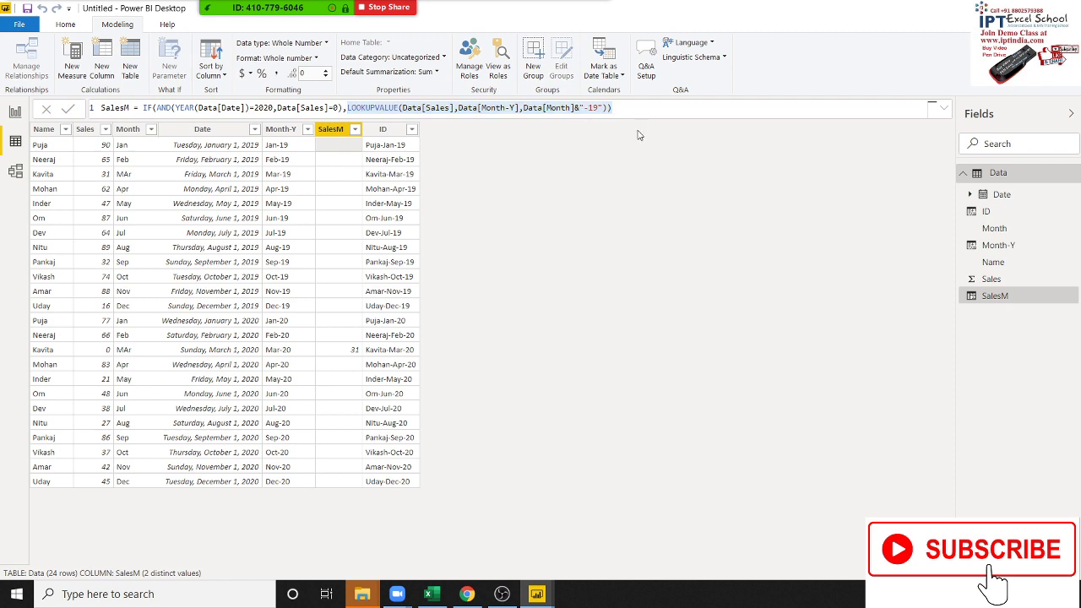
{"action": "left_click", "coordinate": [718, 109]}
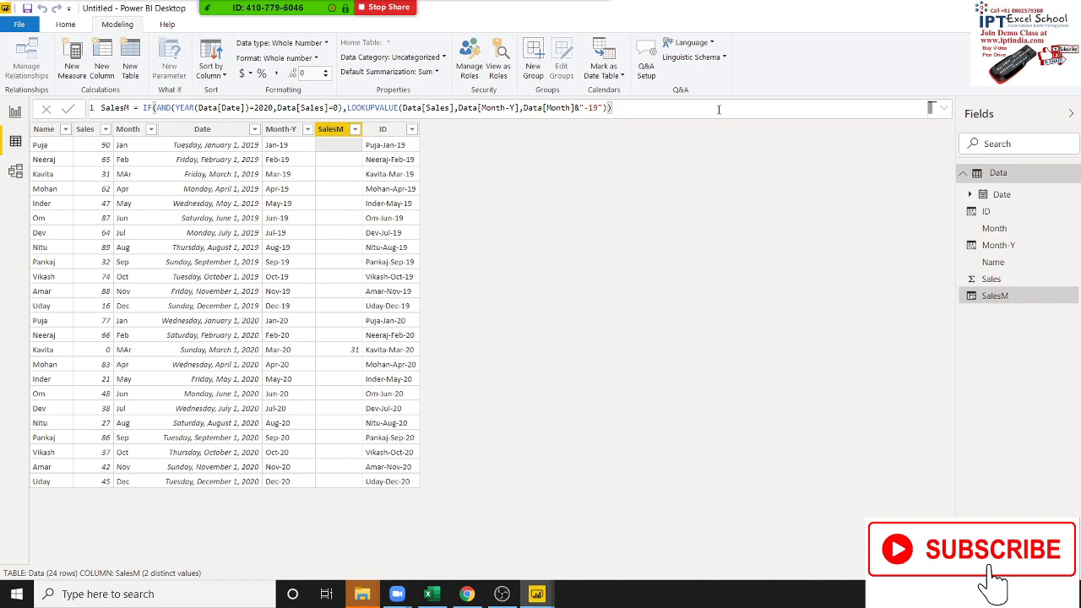
- Rewrite the LOOKUPVALUE arguments as Data[Sales], Data[ID], with the key starting at Data[Name]
{"action": "key", "text": "BackSpace"}
{"action": "key", "text": "BackSpace"}
{"action": "key", "text": "BackSpace"}
{"action": "key", "text": "BackSpace"}
{"action": "key", "text": "BackSpace"}
{"action": "key", "text": "BackSpace"}
{"action": "key", "text": "BackSpace"}
{"action": "key", "text": "BackSpace"}
{"action": "key", "text": "BackSpace"}
{"action": "key", "text": "BackSpace"}
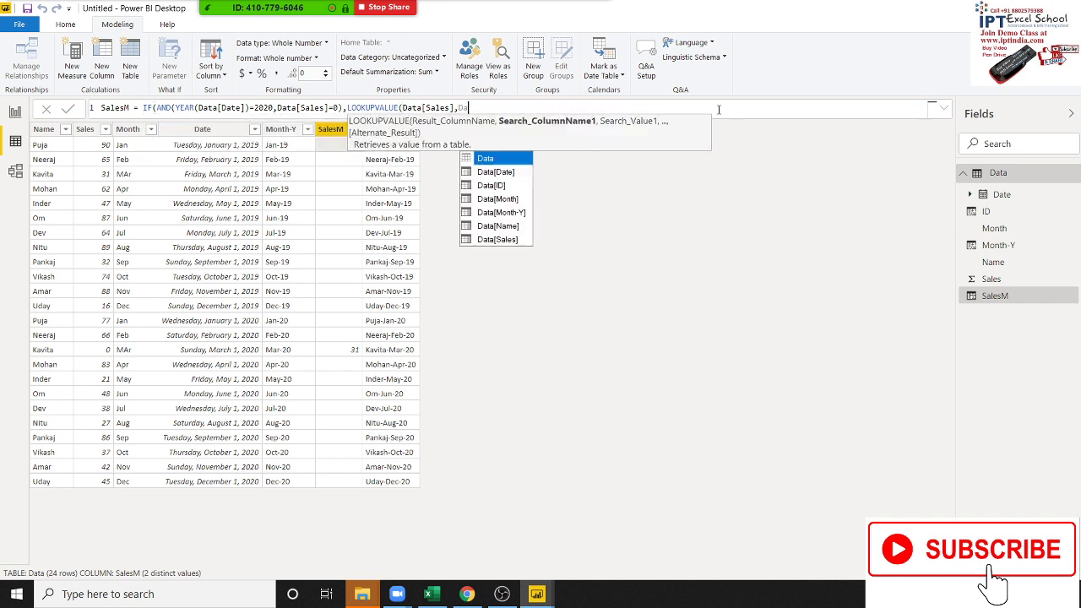
{"action": "key", "text": "BackSpace"}
{"action": "key", "text": "BackSpace"}
{"action": "key", "text": "BackSpace"}
{"action": "key", "text": "BackSpace"}
{"action": "key", "text": "BackSpace"}
{"action": "key", "text": "BackSpace"}
{"action": "key", "text": "BackSpace"}
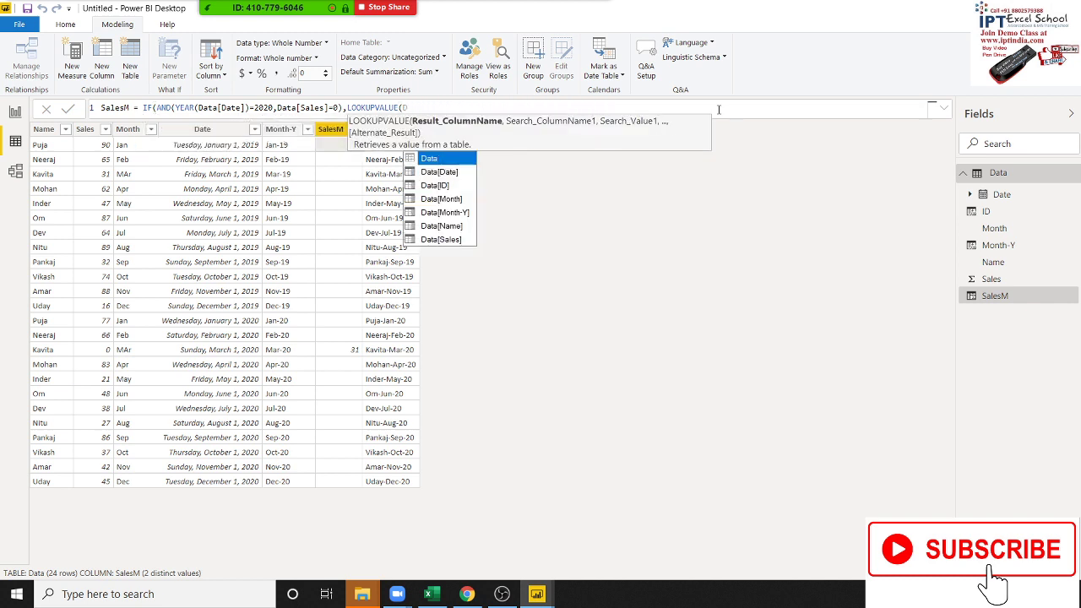
{"action": "key", "text": "BackSpace"}
{"action": "type", "text": "dat"}
{"action": "key", "text": "Down"}
{"action": "key", "text": "Down"}
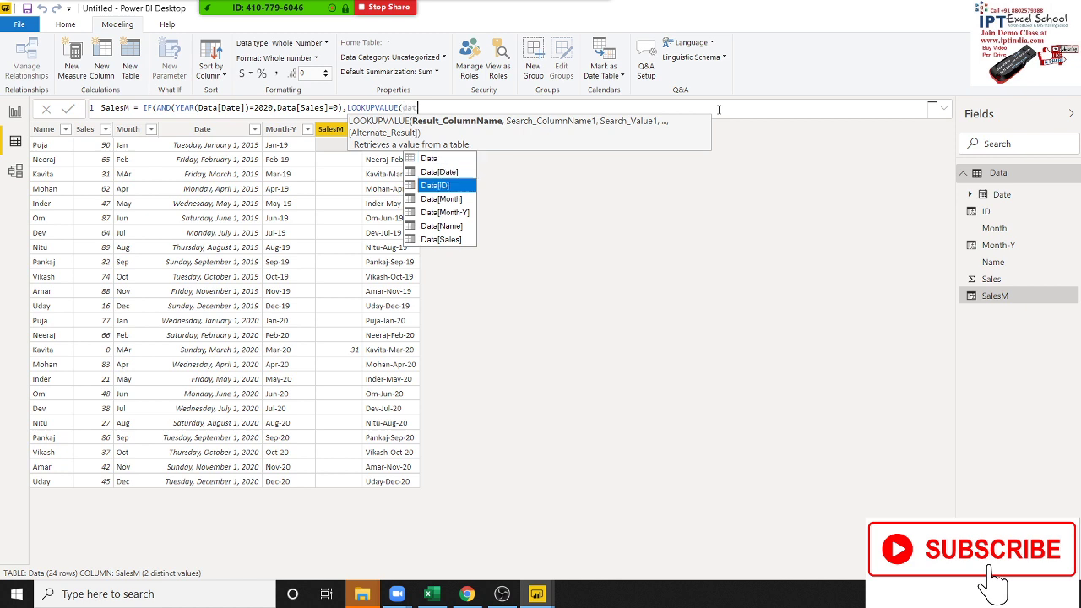
{"action": "key", "text": "Down"}
{"action": "key", "text": "Down"}
{"action": "key", "text": "Down"}
{"action": "key", "text": "Down"}
{"action": "key", "text": "Tab"}
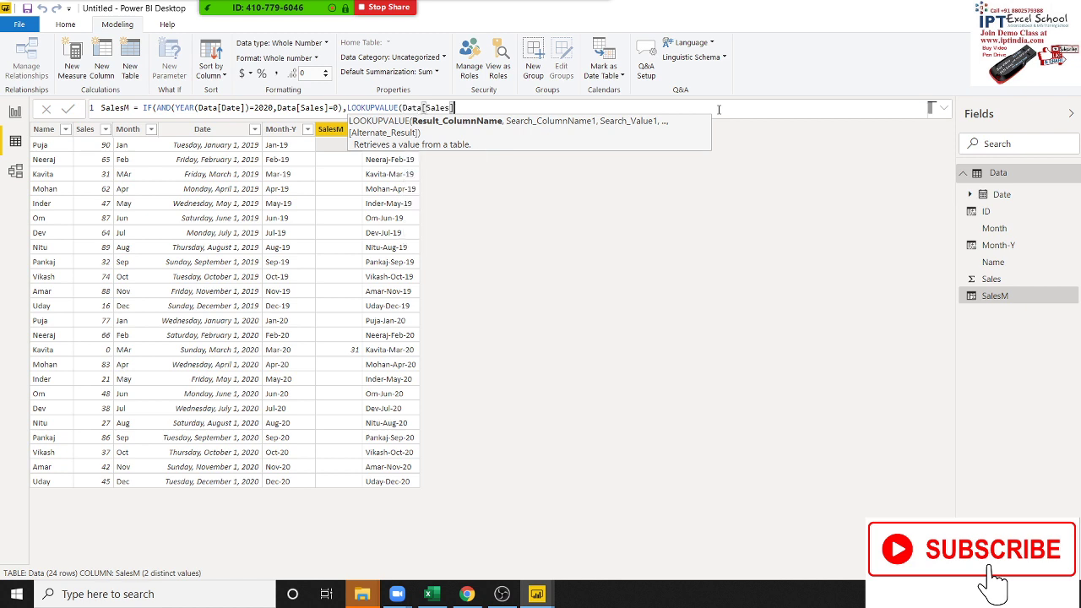
{"action": "type", "text": ","}
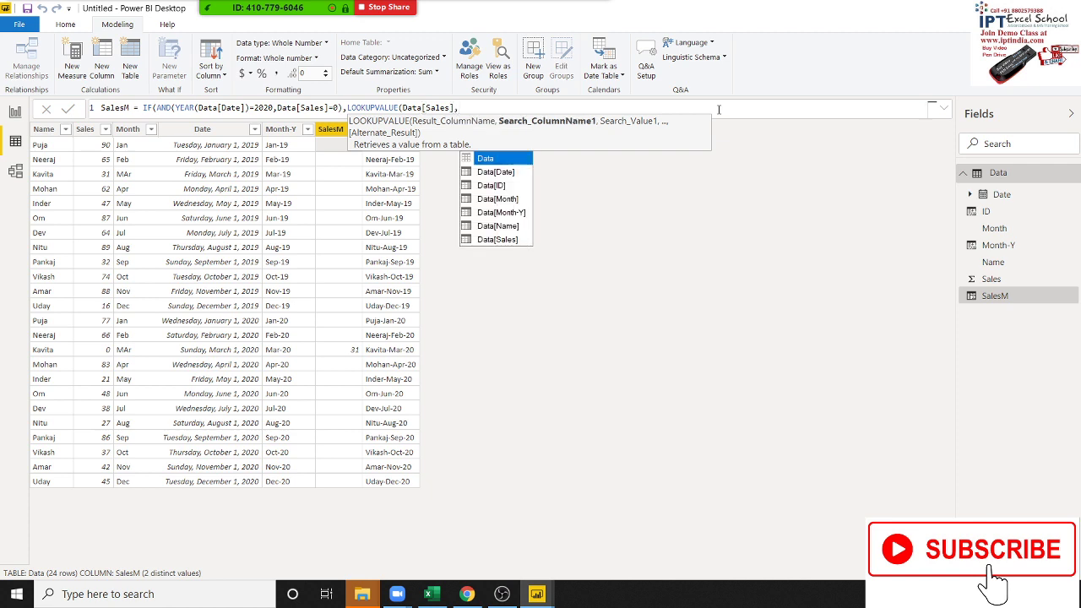
{"action": "key", "text": "Down"}
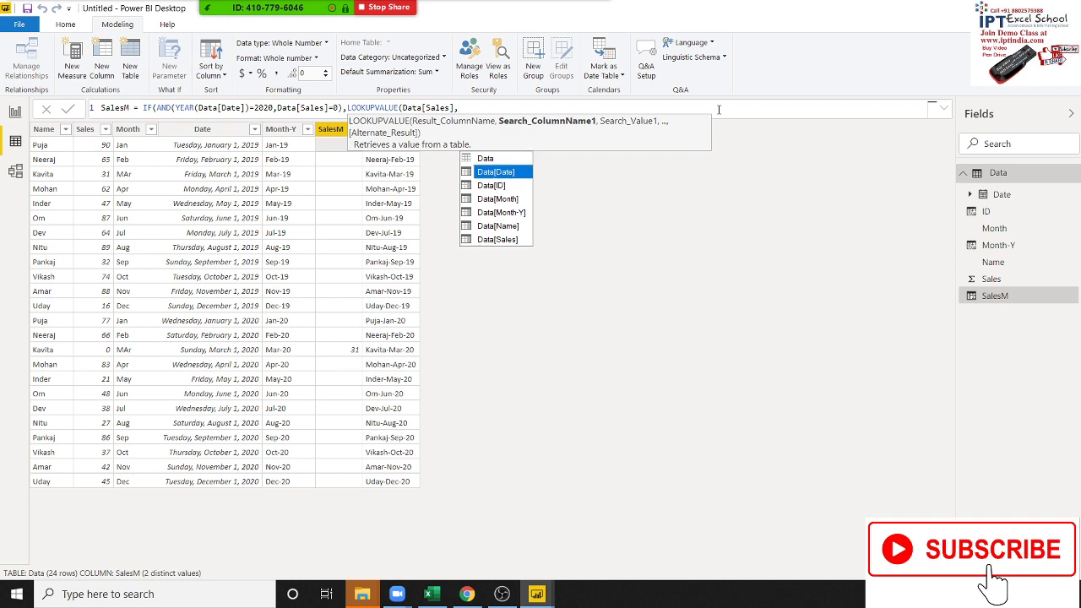
{"action": "key", "text": "Down"}
{"action": "key", "text": "Tab"}
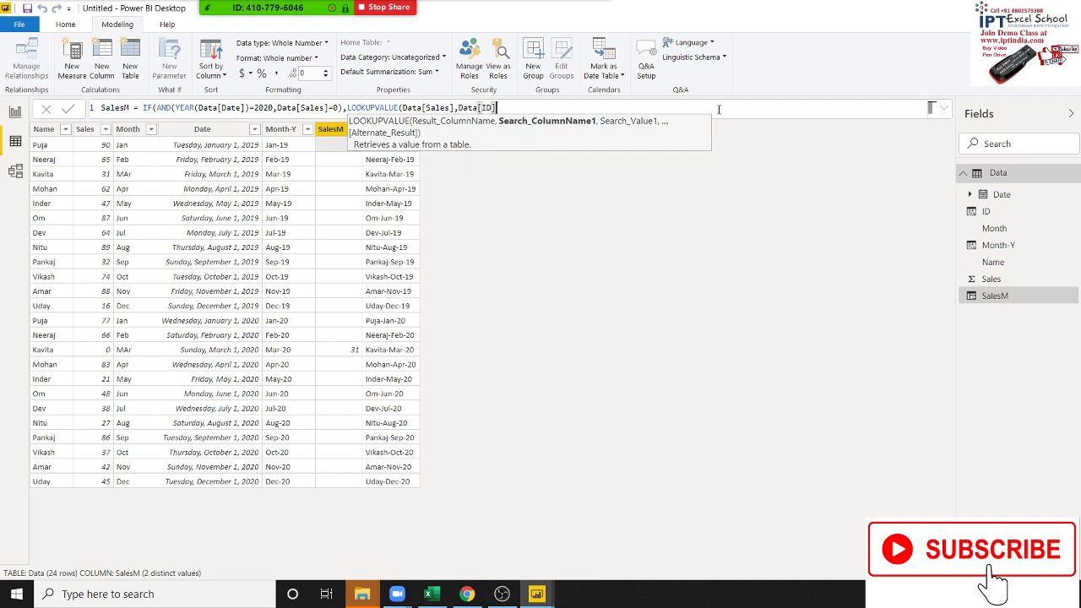
{"action": "type", "text": ","}
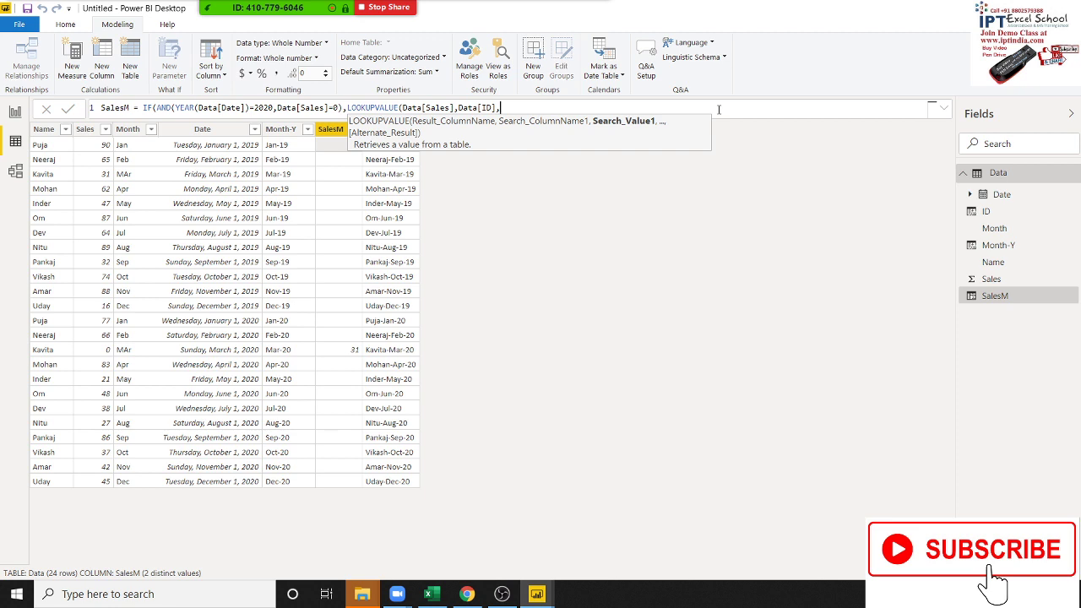
{"action": "type", "text": "nam"}
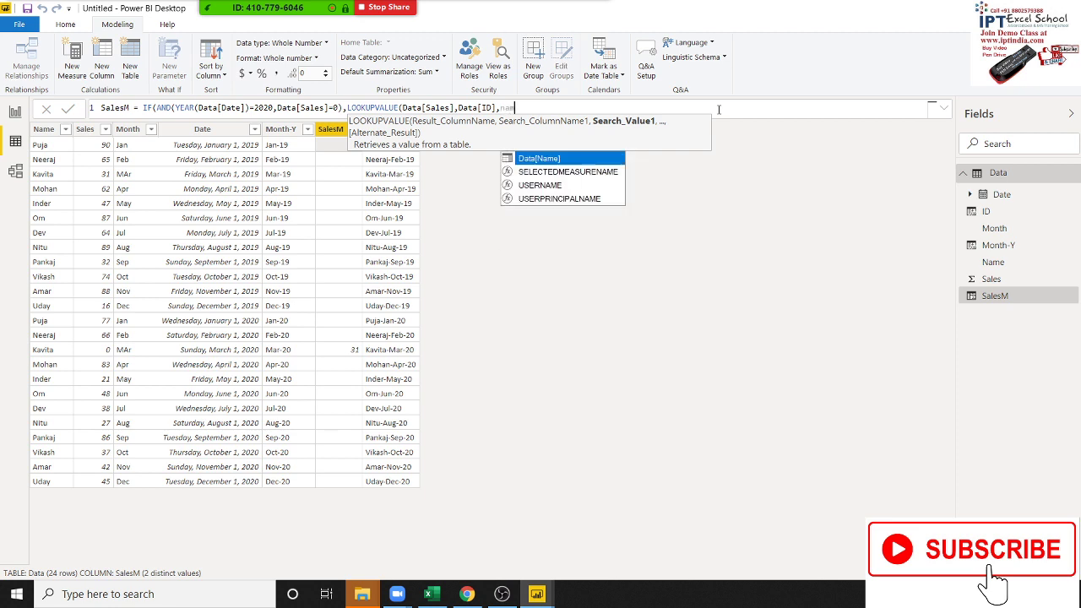
{"action": "key", "text": "Tab"}
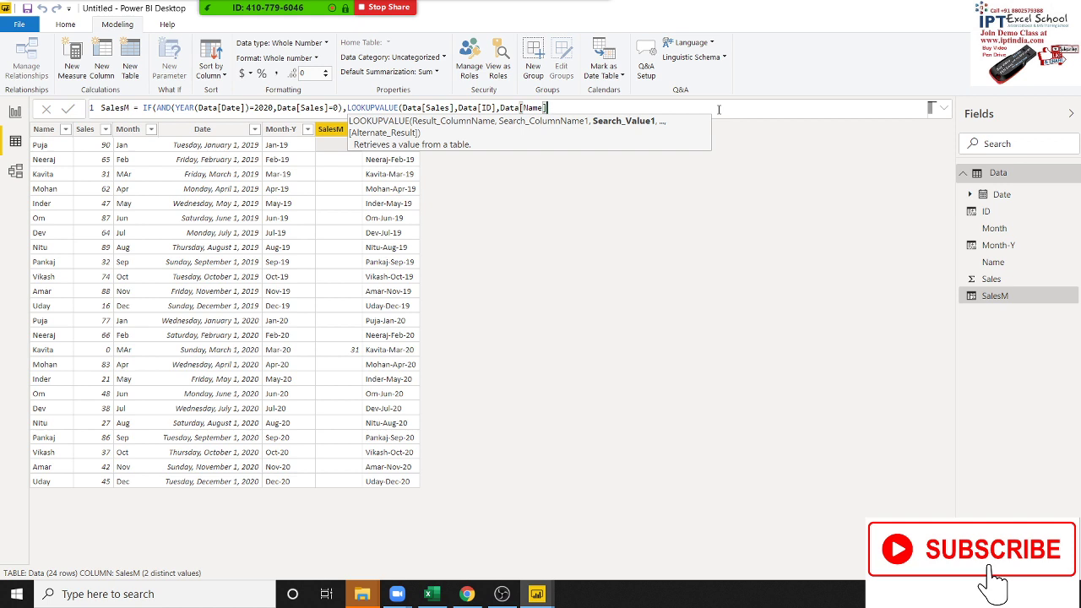
- Finish the key with &"-"&Data[Month]&"19", add Data[Sales] as the fallback, and commit
{"action": "type", "text": "&\""}
{"action": "type", "text": "-\""}
{"action": "type", "text": "&"}
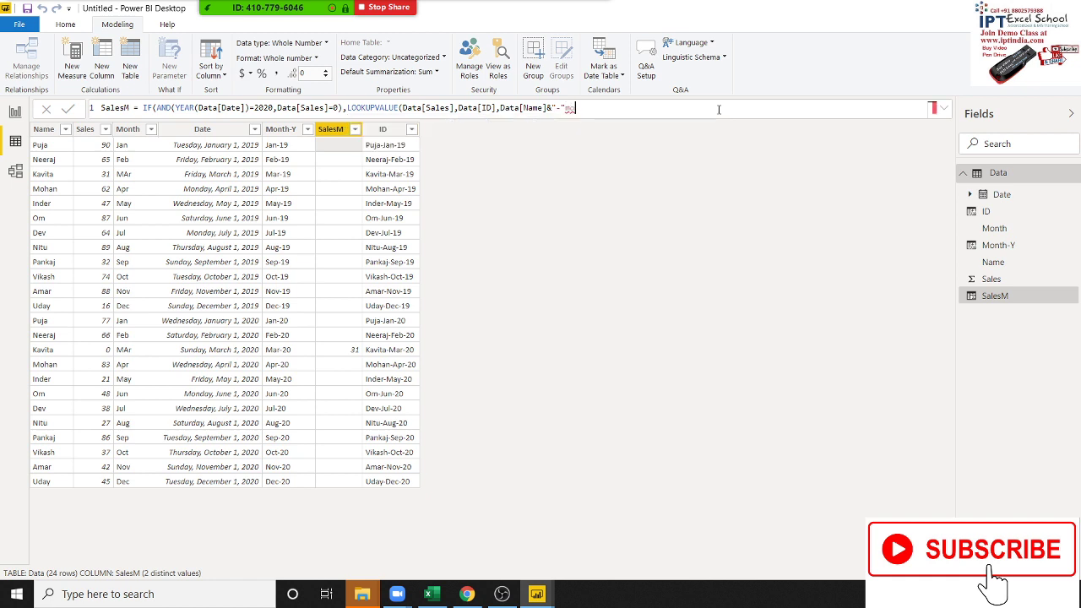
{"action": "key", "text": "BackSpace"}
{"action": "type", "text": "&"}
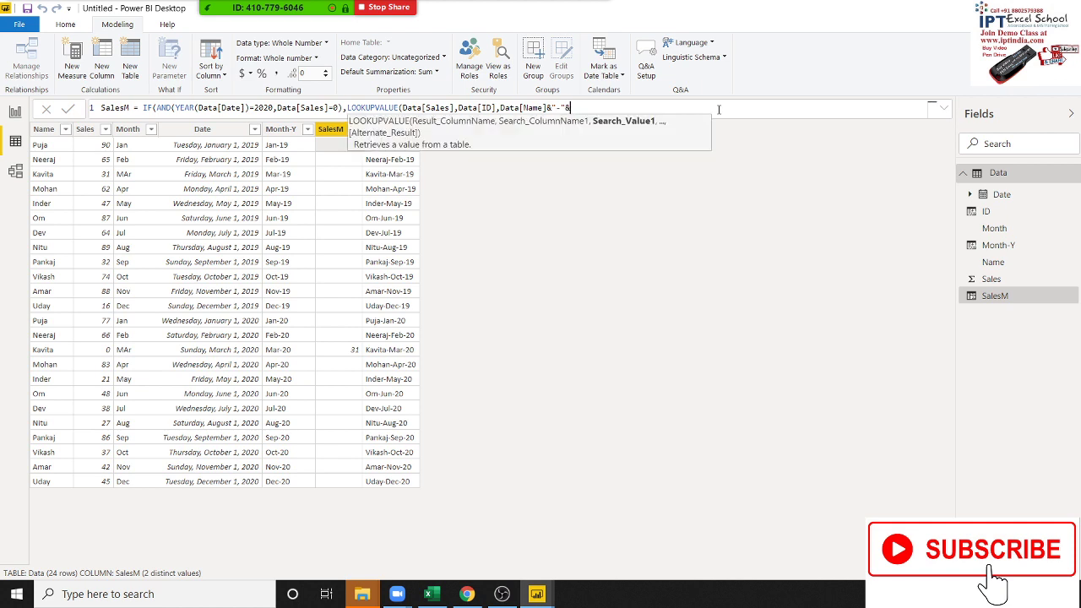
{"action": "type", "text": "mo"}
{"action": "key", "text": "Down"}
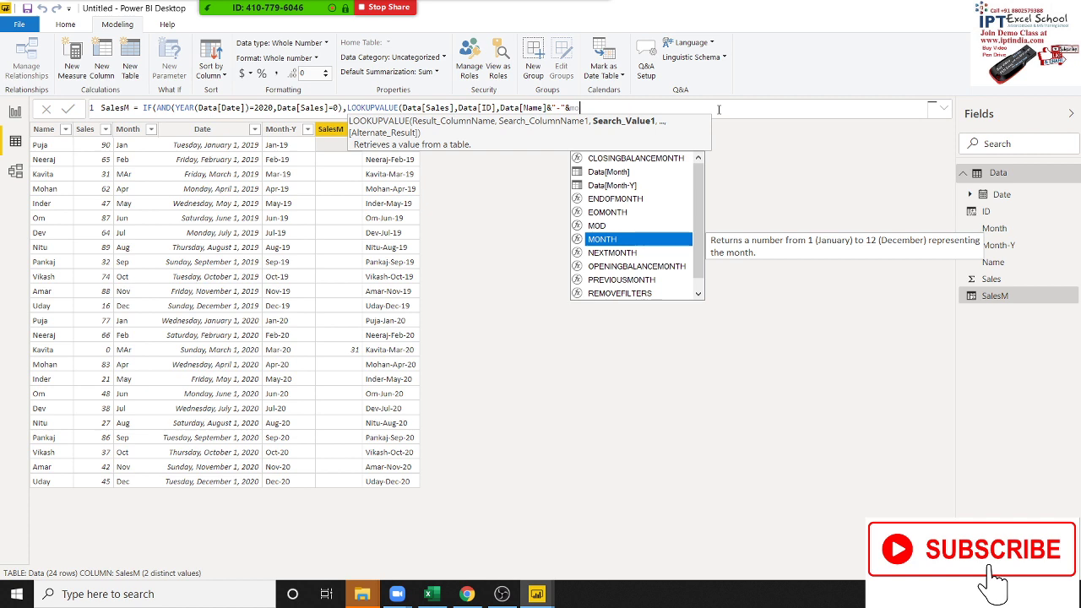
{"action": "key", "text": "Up"}
{"action": "key", "text": "Up"}
{"action": "key", "text": "Up"}
{"action": "key", "text": "Up"}
{"action": "key", "text": "Up"}
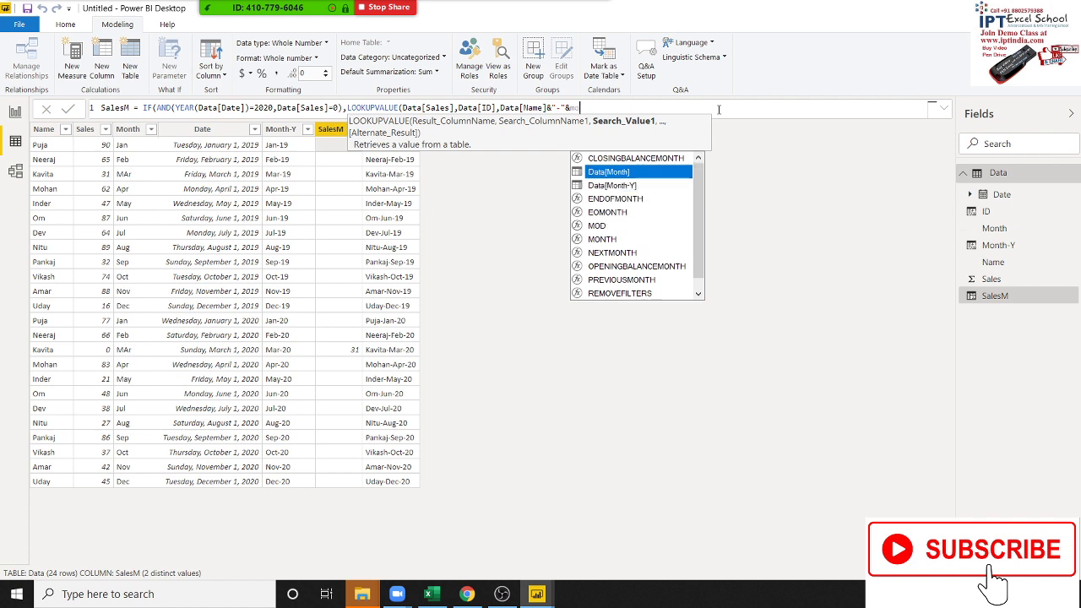
{"action": "key", "text": "Tab"}
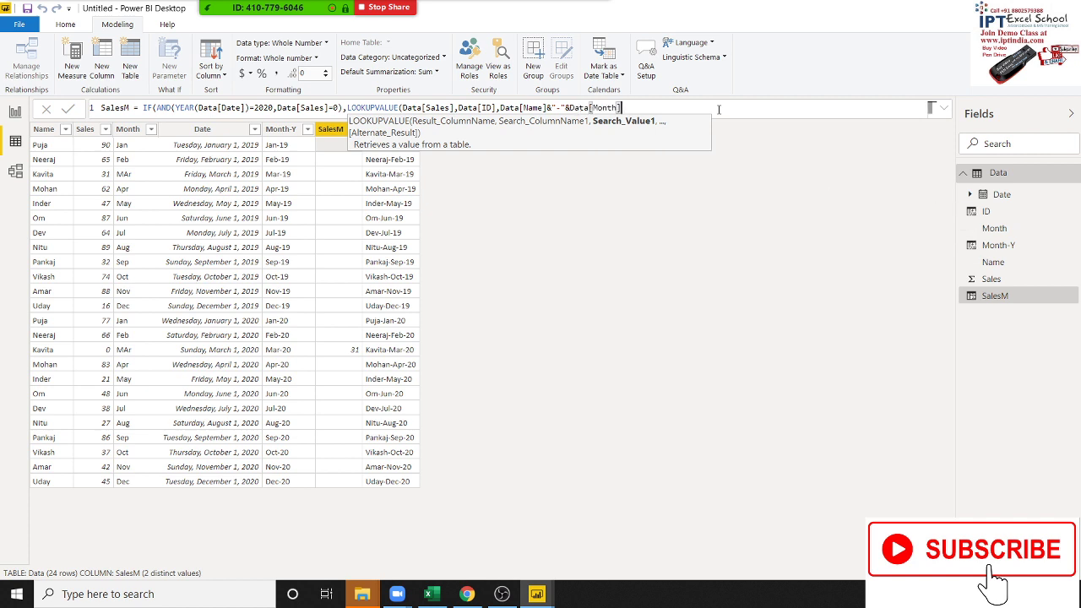
{"action": "type", "text": "&\""}
{"action": "type", "text": "1"}
{"action": "type", "text": "9\""}
{"action": "type", "text": ")"}
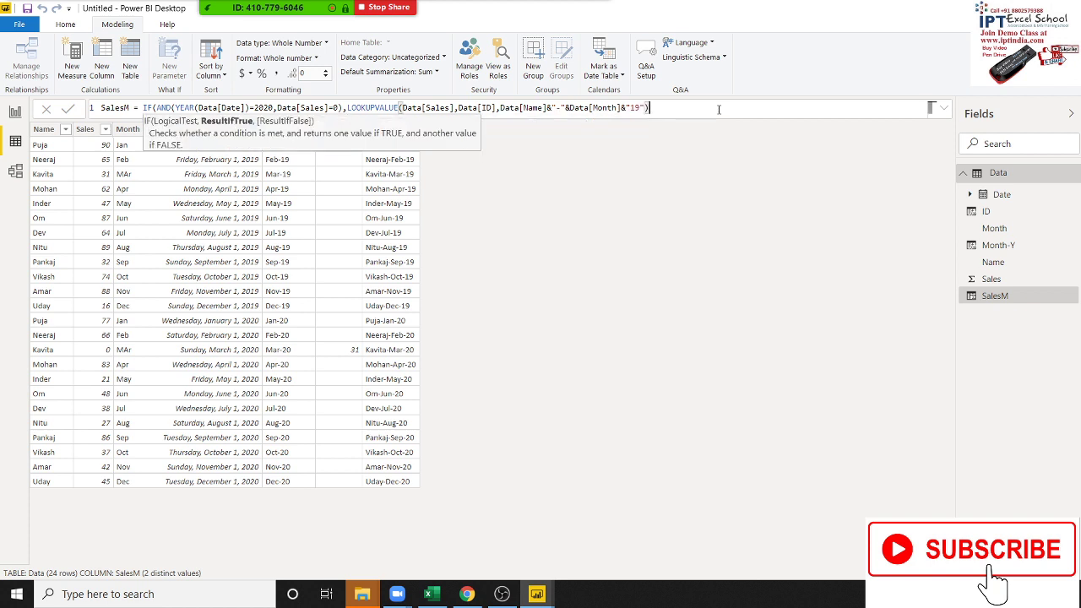
{"action": "type", "text": ","}
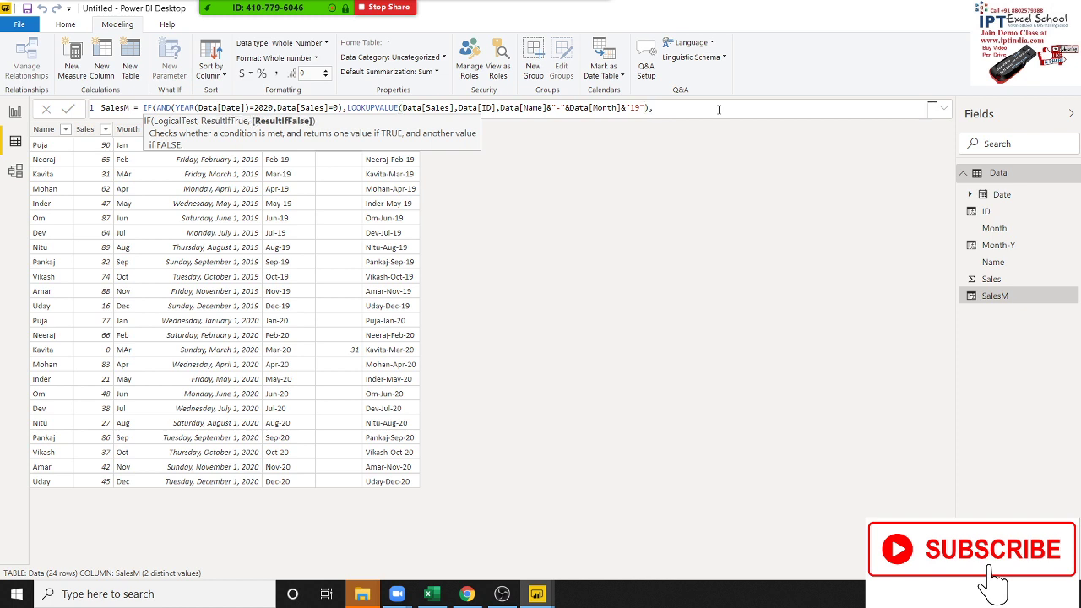
{"action": "type", "text": "D"}
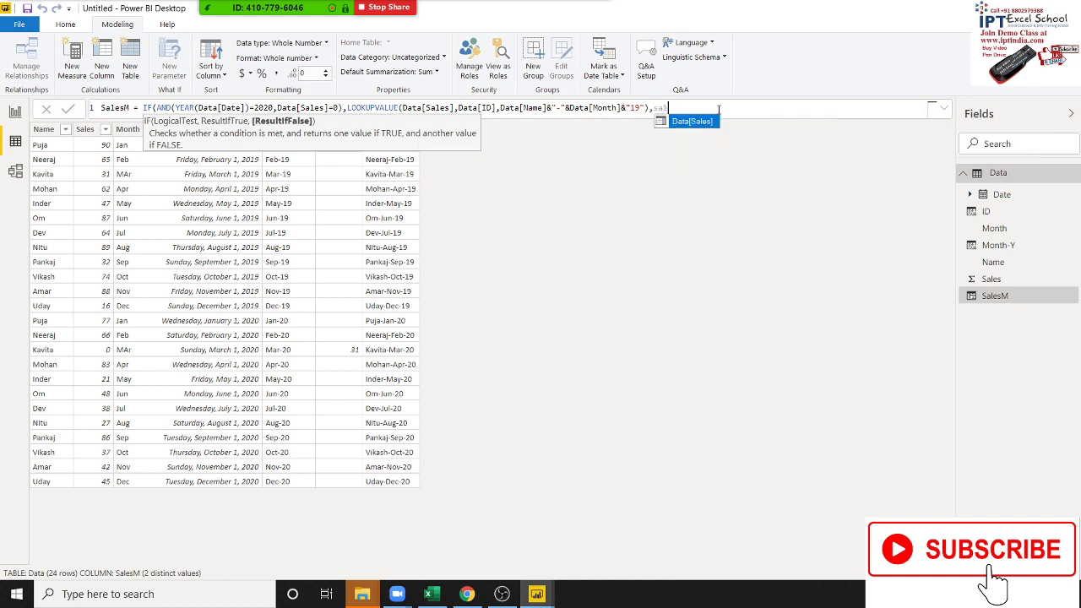
{"action": "type", "text": "ata"}
{"action": "key", "text": "Tab"}
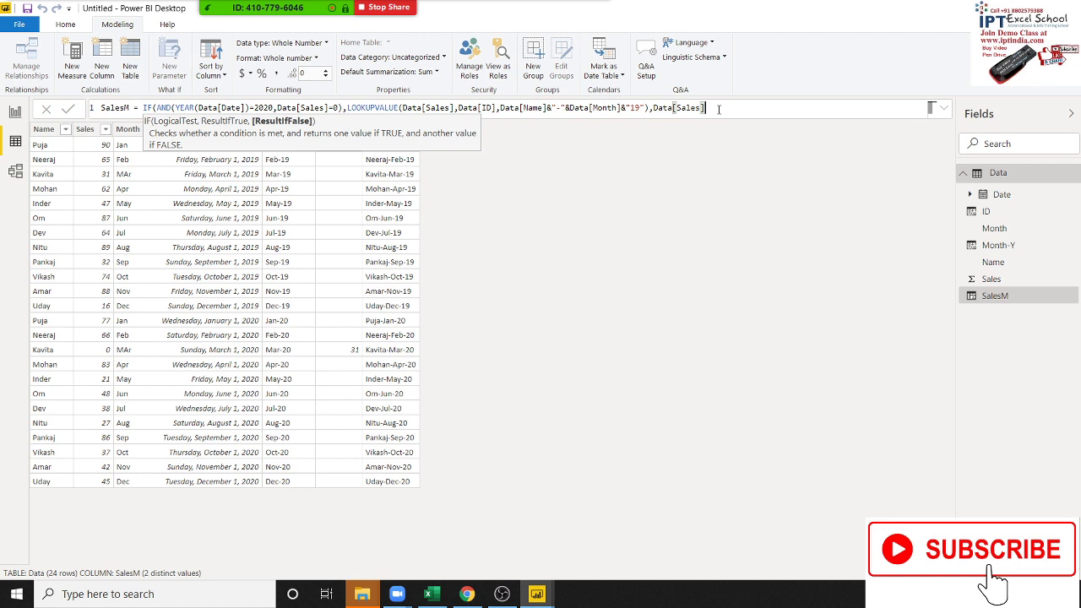
{"action": "type", "text": ")"}
{"action": "key", "text": "Return"}
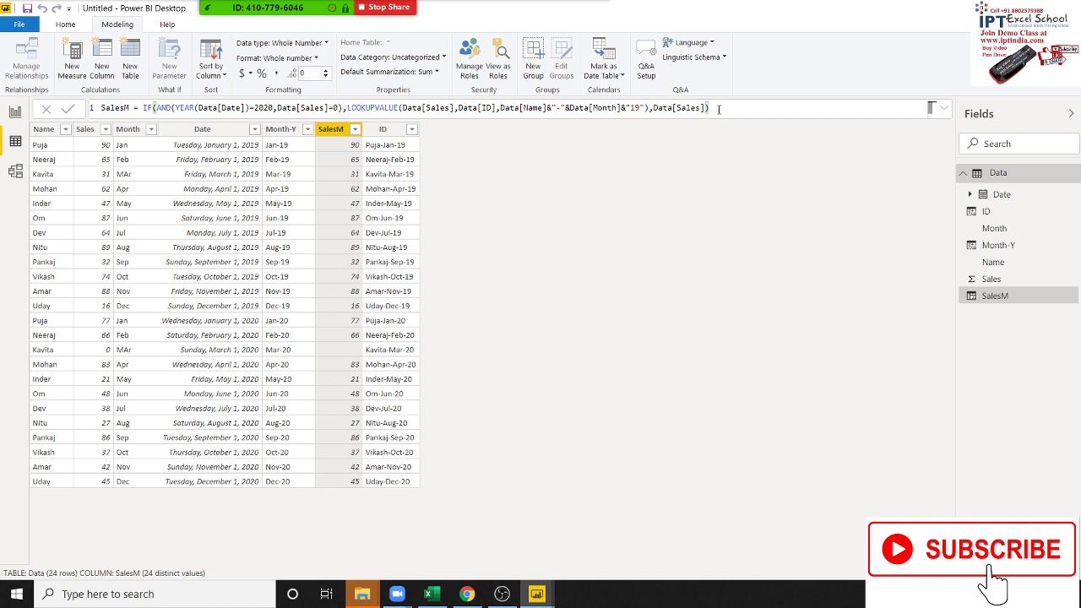
- Correct the lookup suffix to "-19" and recommit SalesM, then check the meeting's waiting participants
{"action": "left_click", "coordinate": [634, 108]}
{"action": "type", "text": "-"}
{"action": "key", "text": "Return"}
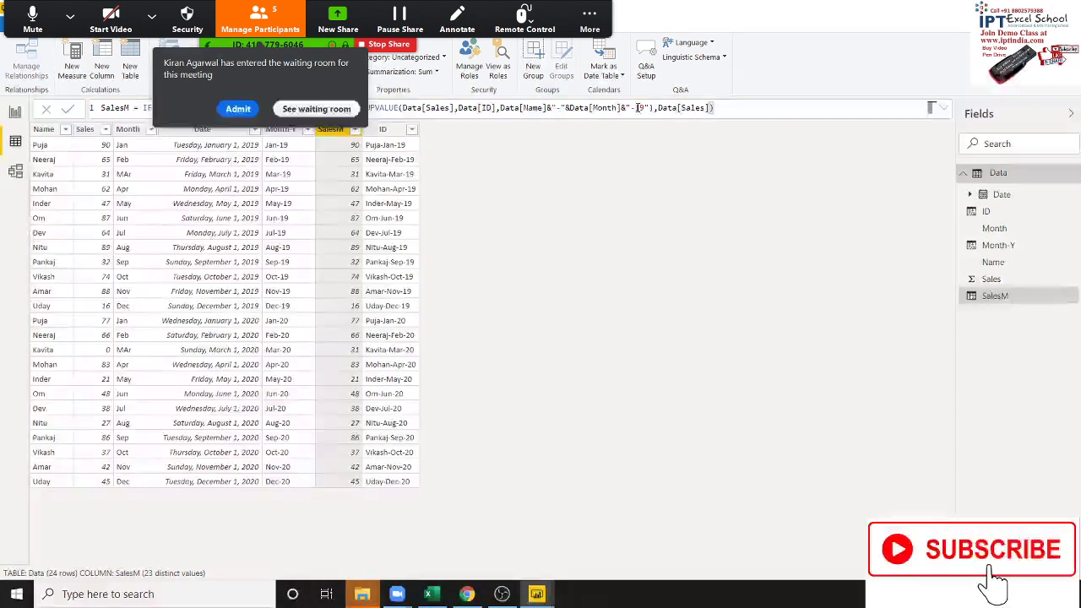
{"action": "left_click", "coordinate": [312, 108]}
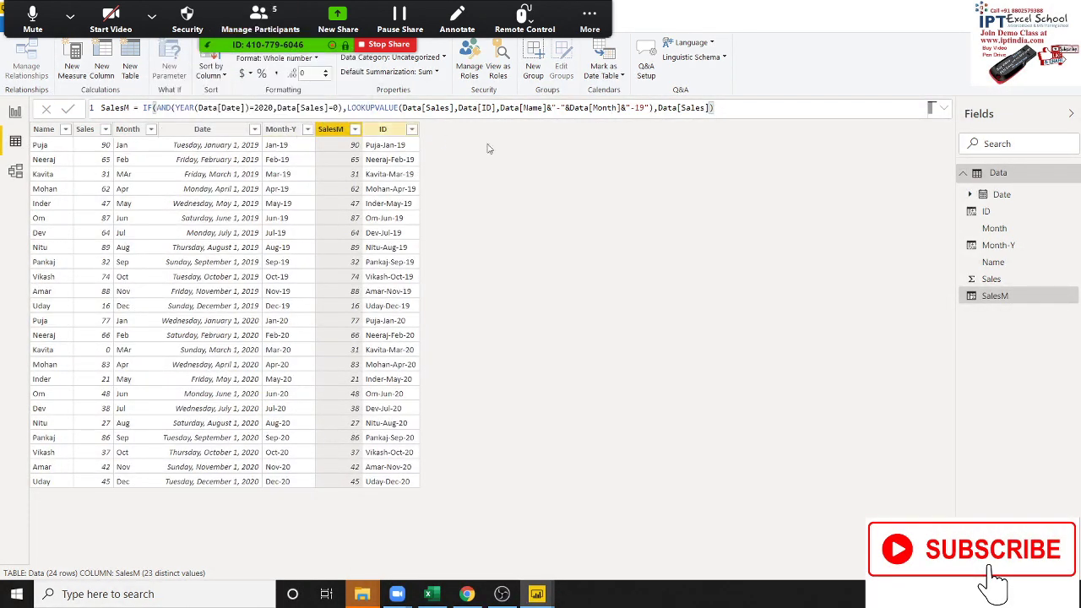
{"action": "left_click", "coordinate": [659, 174]}
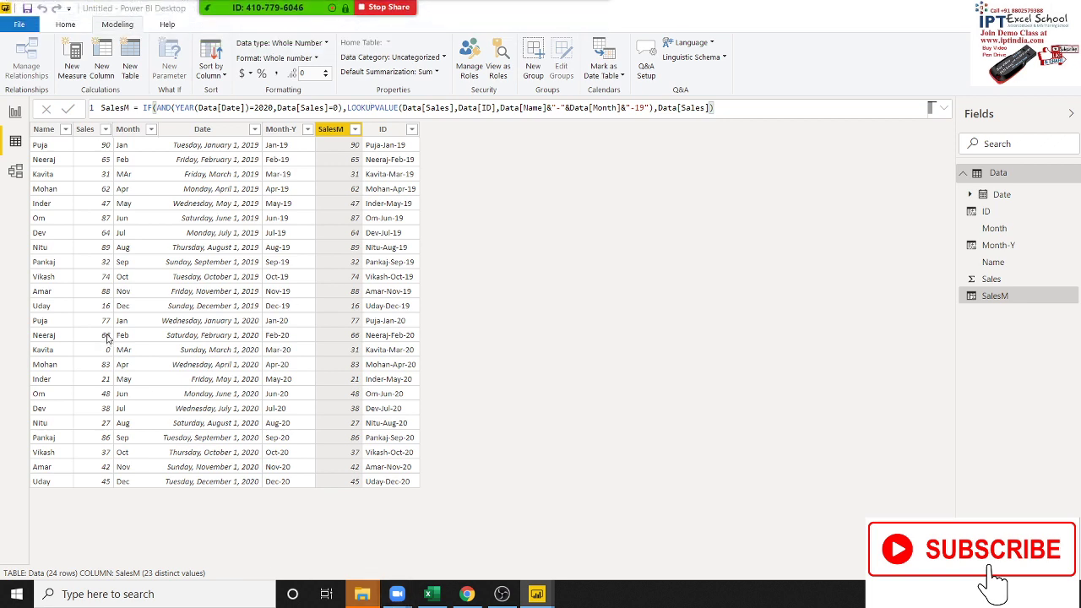
- Check the Mar-20 SalesM value of 31 and its LOOKUPVALUE part, then show the ID column's formula
{"action": "left_click", "coordinate": [334, 353]}
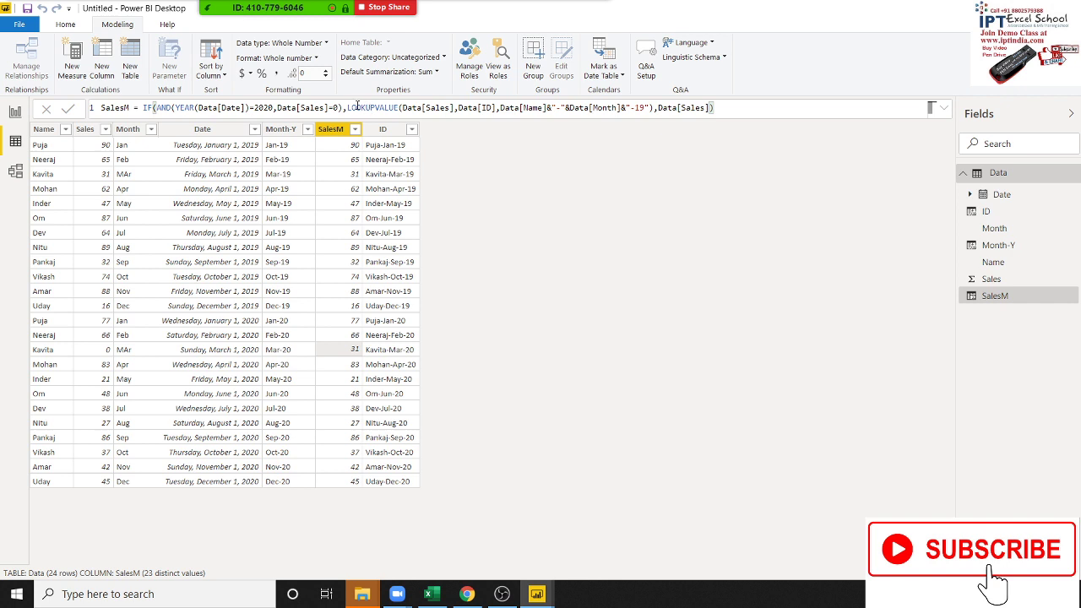
{"action": "left_click_drag", "start_coordinate": [348, 107], "coordinate": [713, 107]}
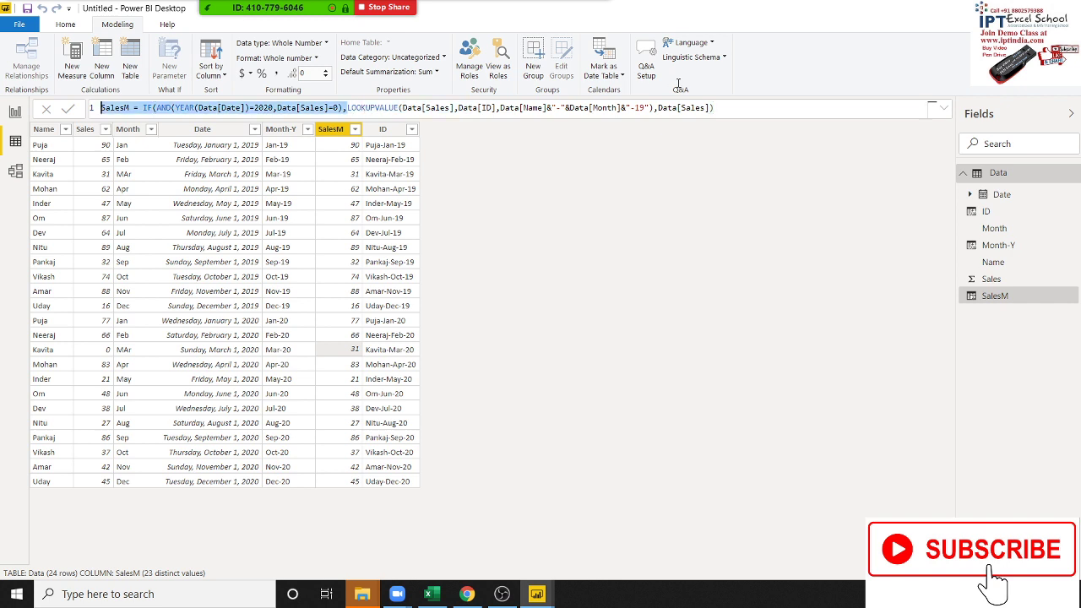
{"action": "left_click", "coordinate": [639, 294]}
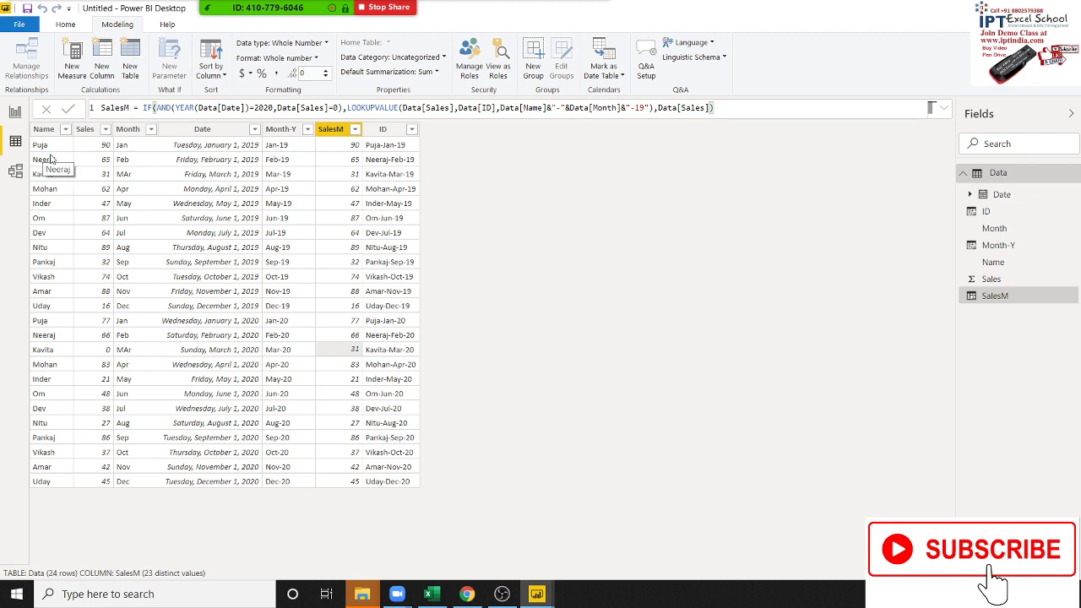
{"action": "left_click", "coordinate": [380, 149]}
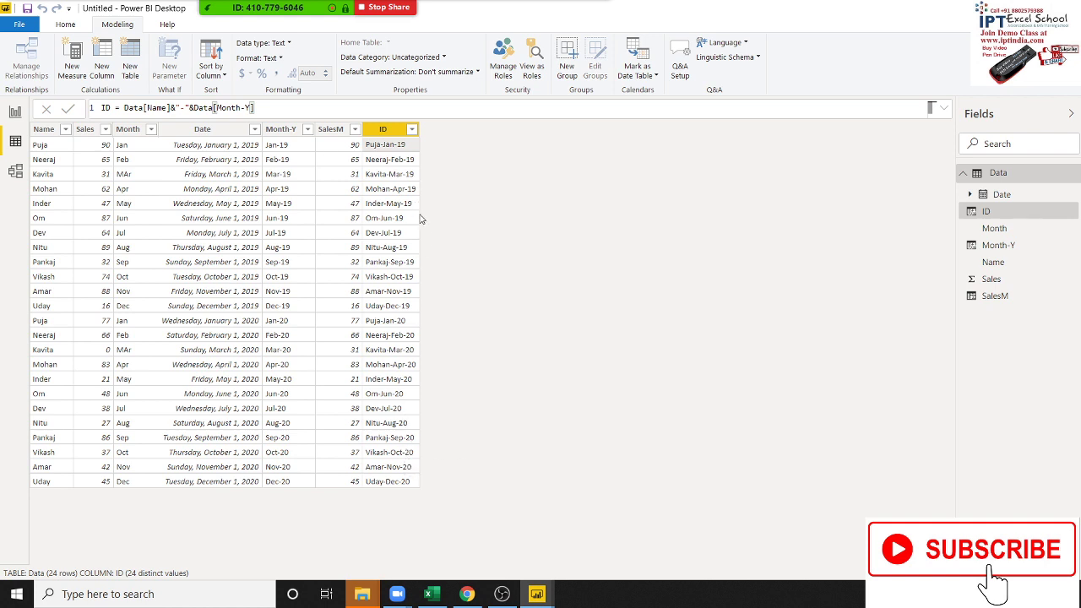
{"action": "left_click", "coordinate": [336, 153]}
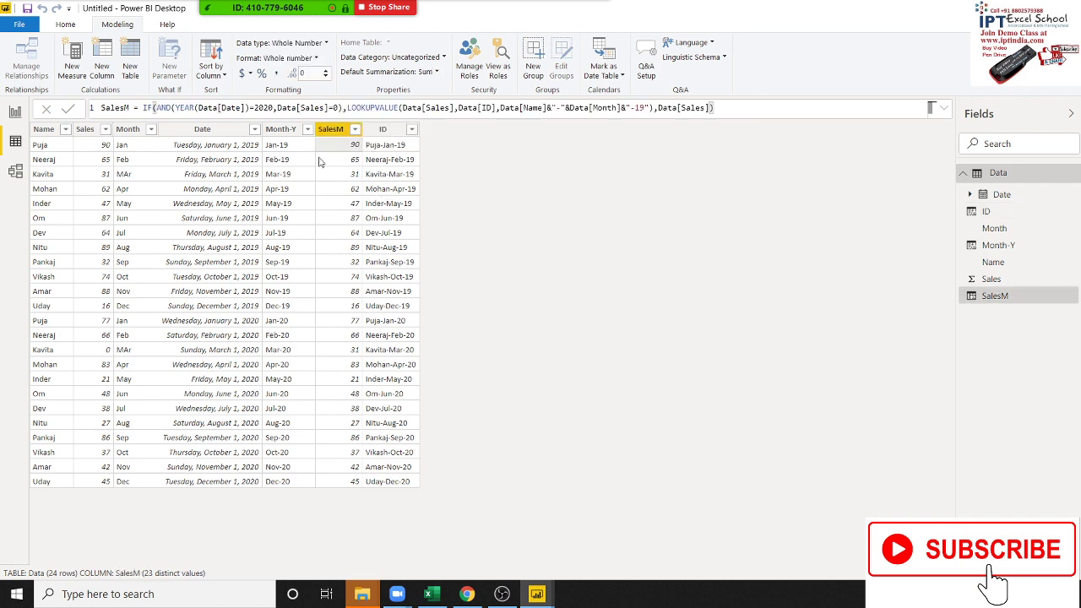
{"action": "left_click", "coordinate": [196, 107]}
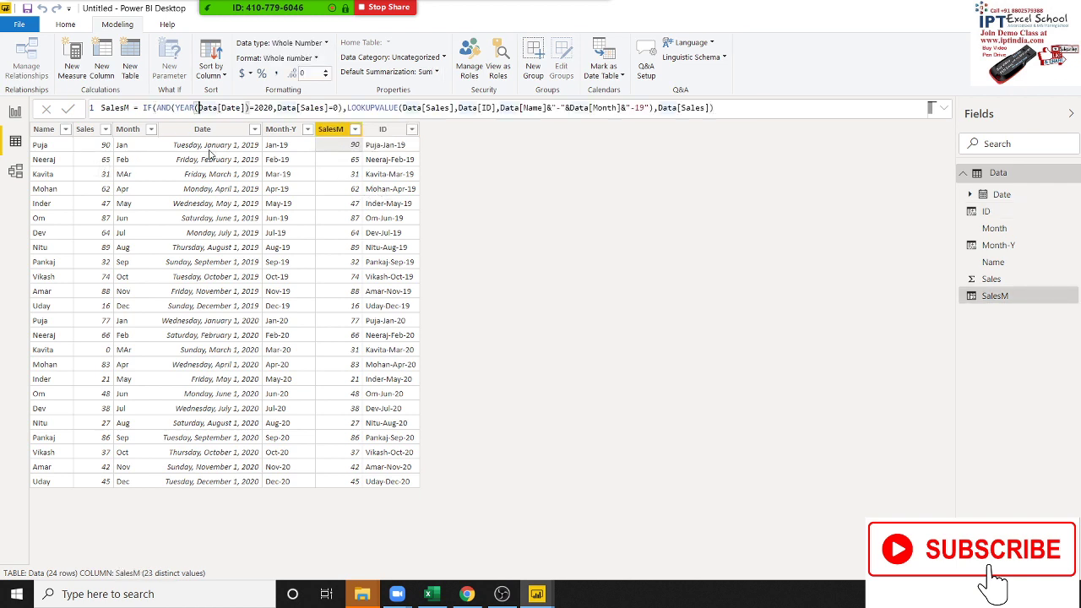
{"action": "double_click", "coordinate": [269, 107]}
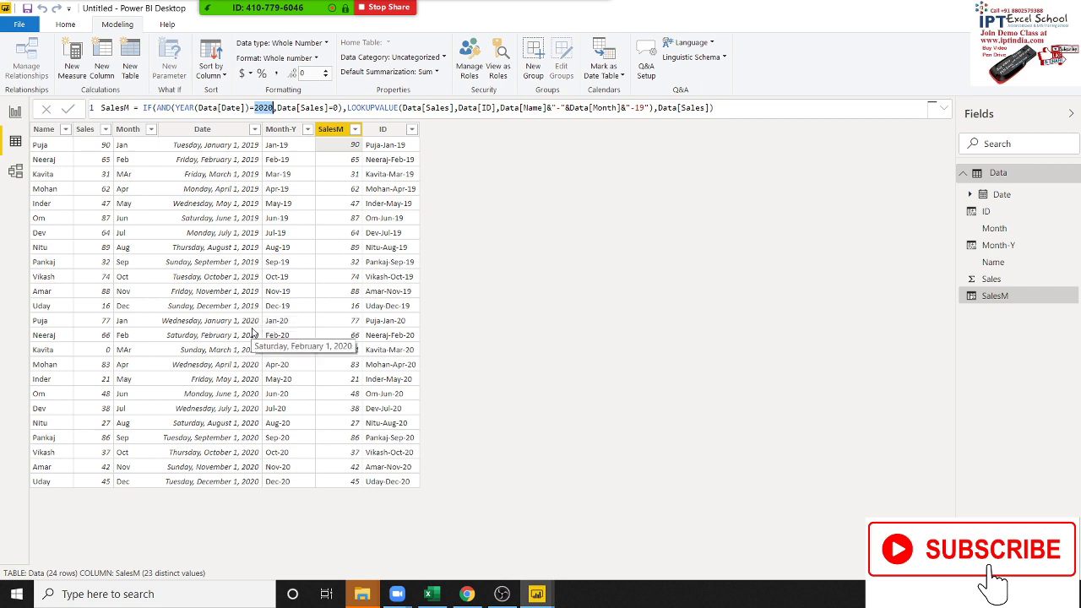
{"action": "left_click", "coordinate": [299, 107]}
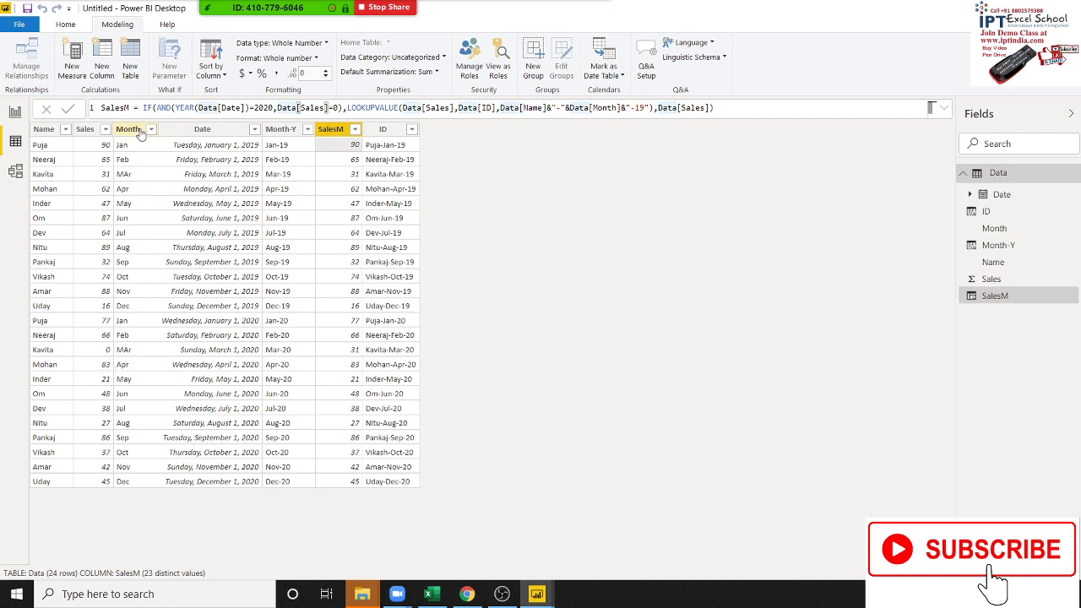
{"action": "left_click_drag", "start_coordinate": [155, 107], "coordinate": [343, 107]}
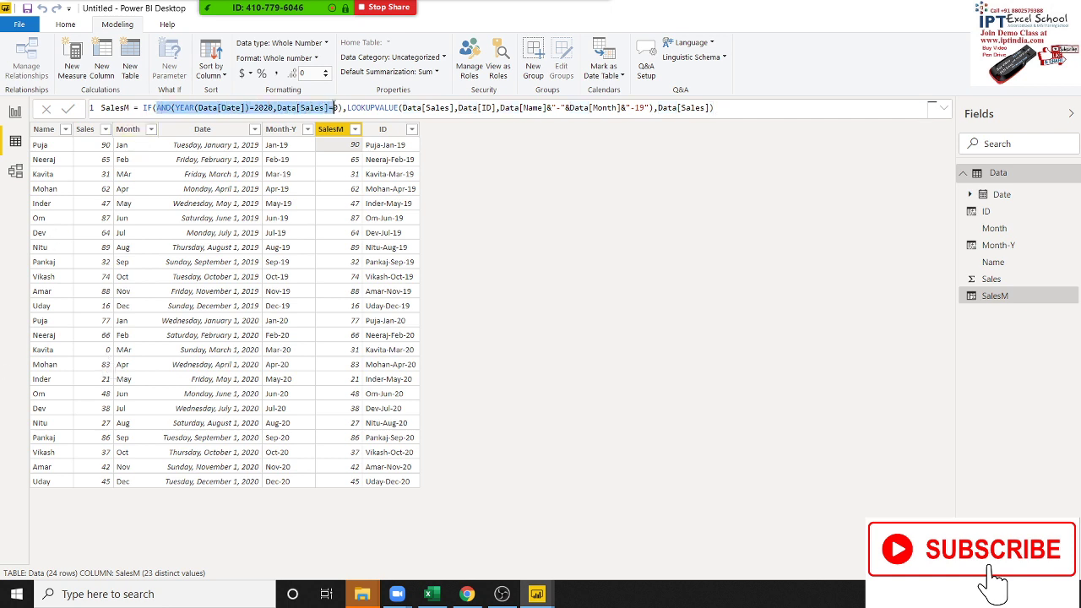
{"action": "left_click", "coordinate": [404, 109]}
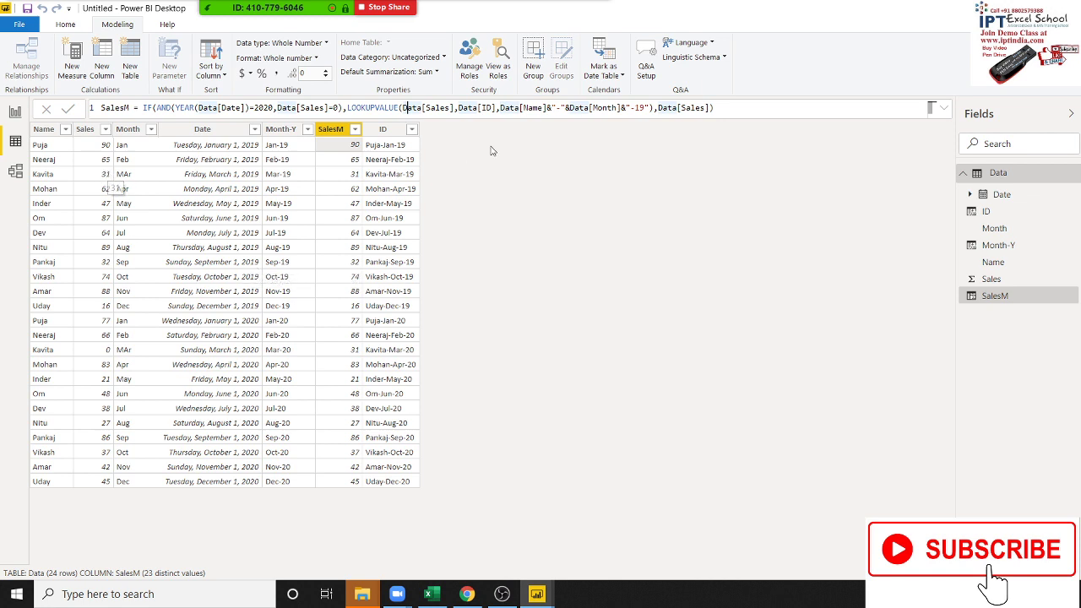
{"action": "left_click_drag", "start_coordinate": [424, 107], "coordinate": [451, 108]}
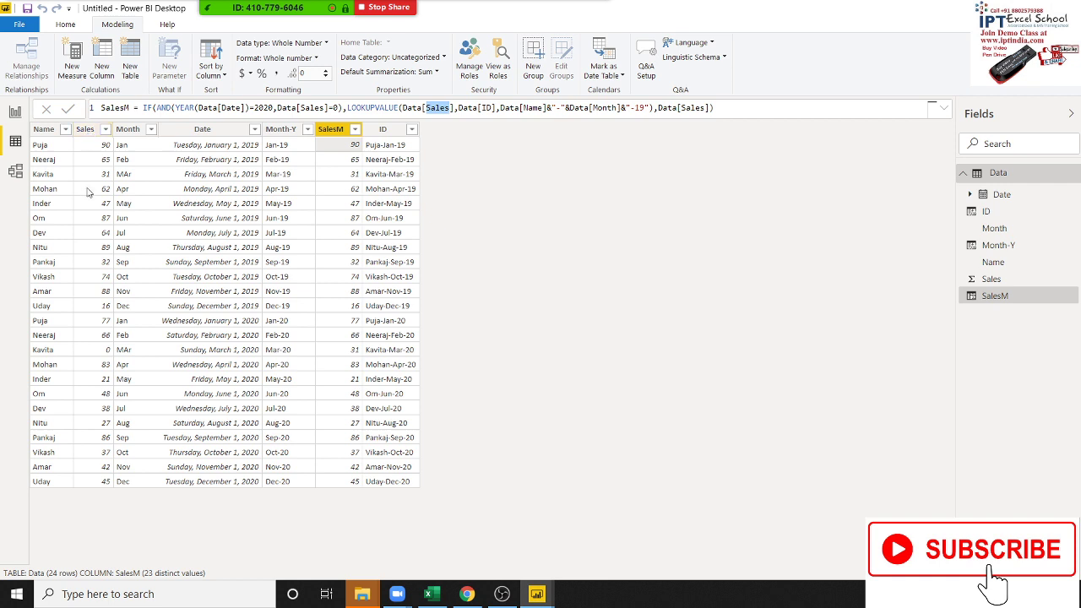
{"action": "left_click", "coordinate": [492, 107]}
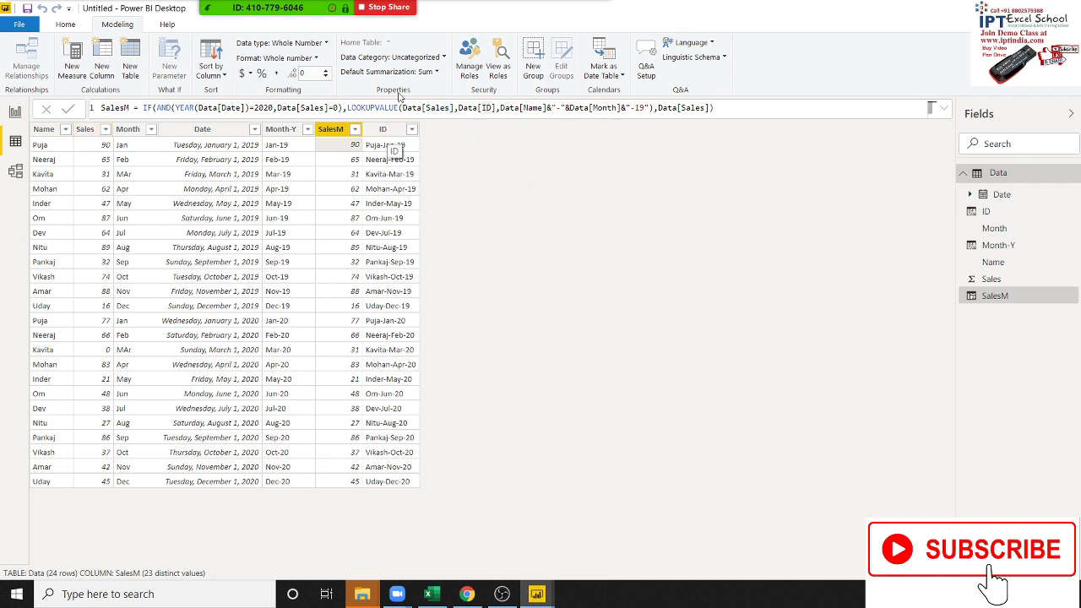
{"action": "left_click", "coordinate": [524, 107]}
{"action": "left_click", "coordinate": [616, 107]}
{"action": "left_click", "coordinate": [635, 108]}
{"action": "left_click_drag", "start_coordinate": [345, 110], "coordinate": [654, 106]}
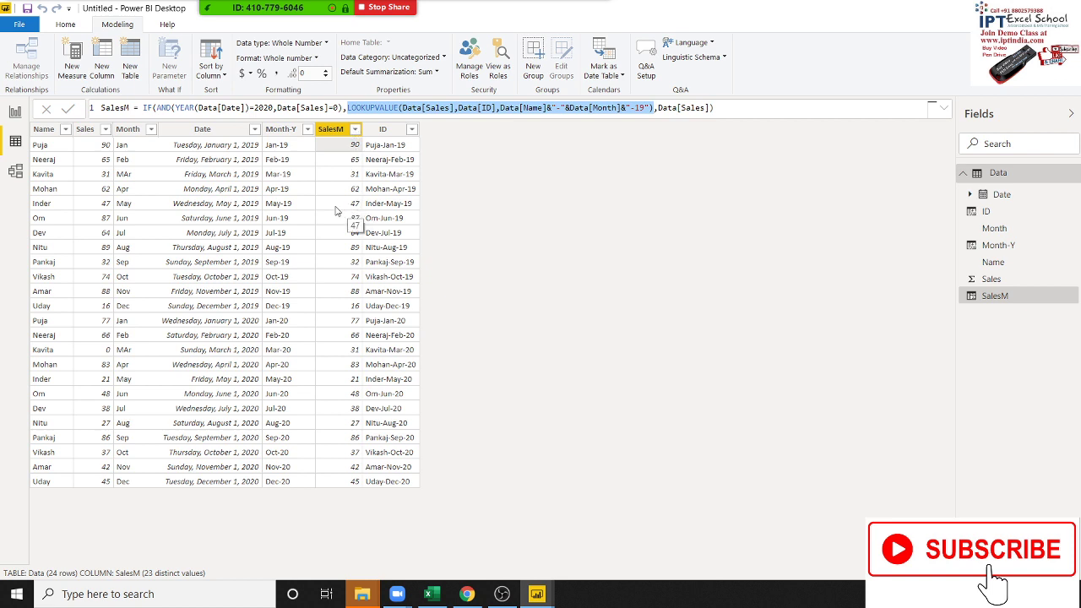
{"action": "left_click", "coordinate": [350, 211]}
- Chart SalesM by Month-Y as a clustered column chart on Page 1, widened to show every month
{"action": "left_click", "coordinate": [12, 112]}
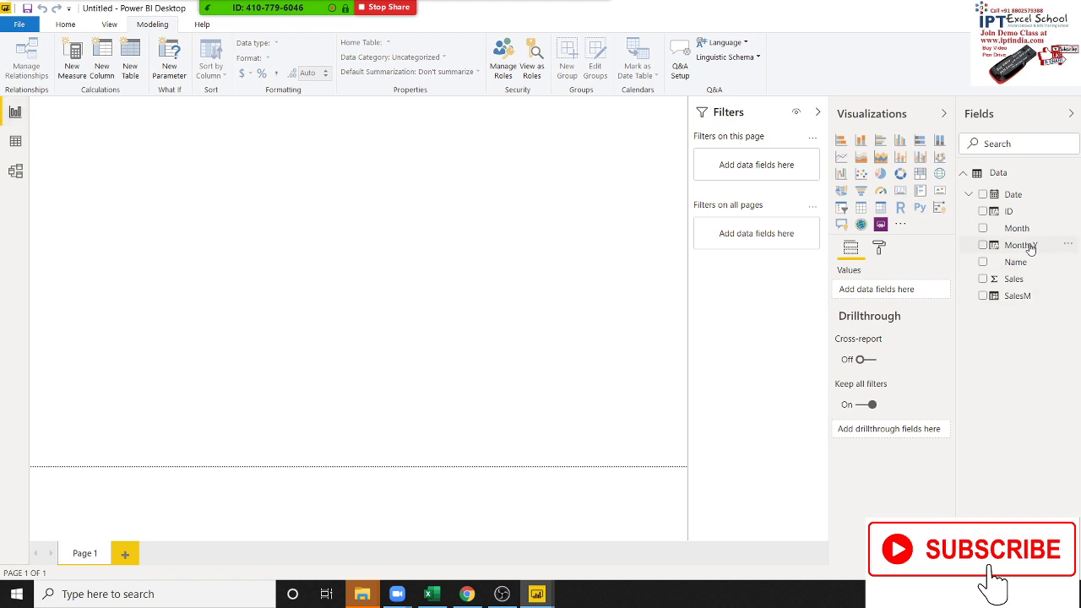
{"action": "left_click_drag", "start_coordinate": [1022, 245], "coordinate": [235, 305]}
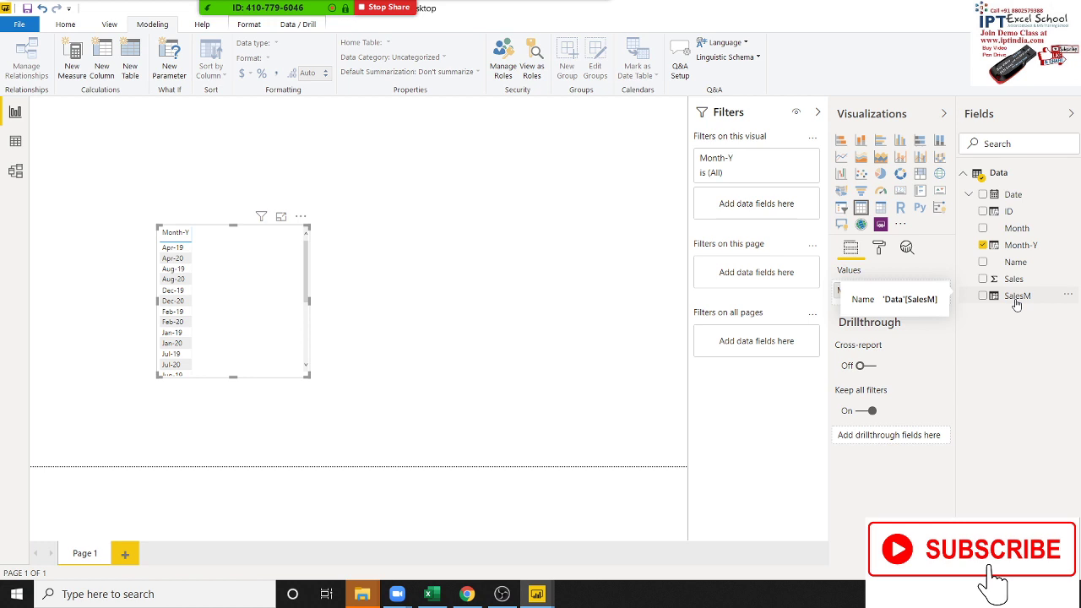
{"action": "left_click_drag", "start_coordinate": [1016, 298], "coordinate": [232, 318]}
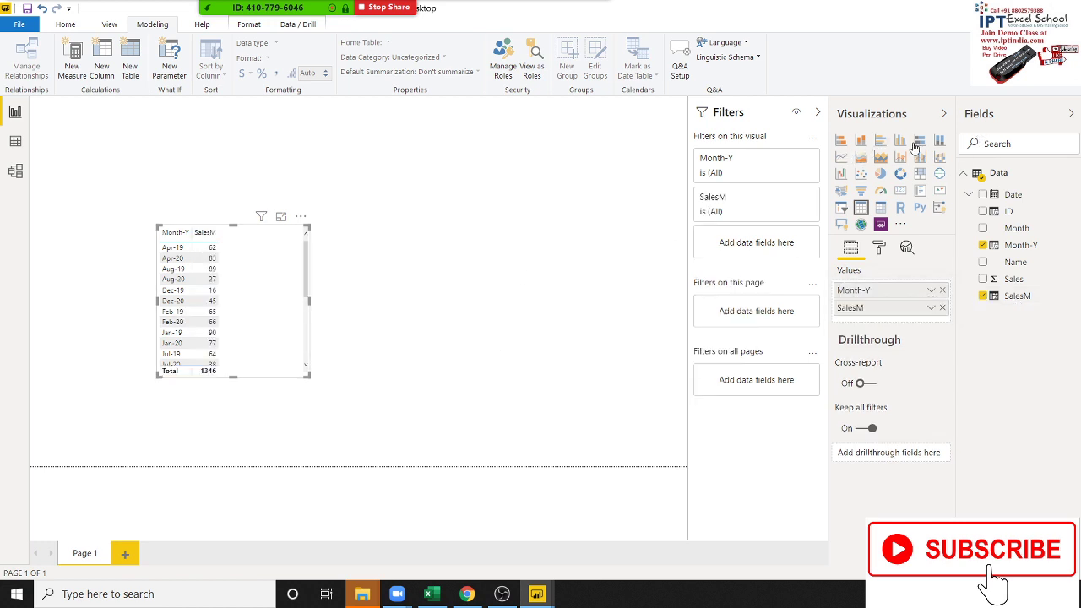
{"action": "left_click", "coordinate": [900, 141]}
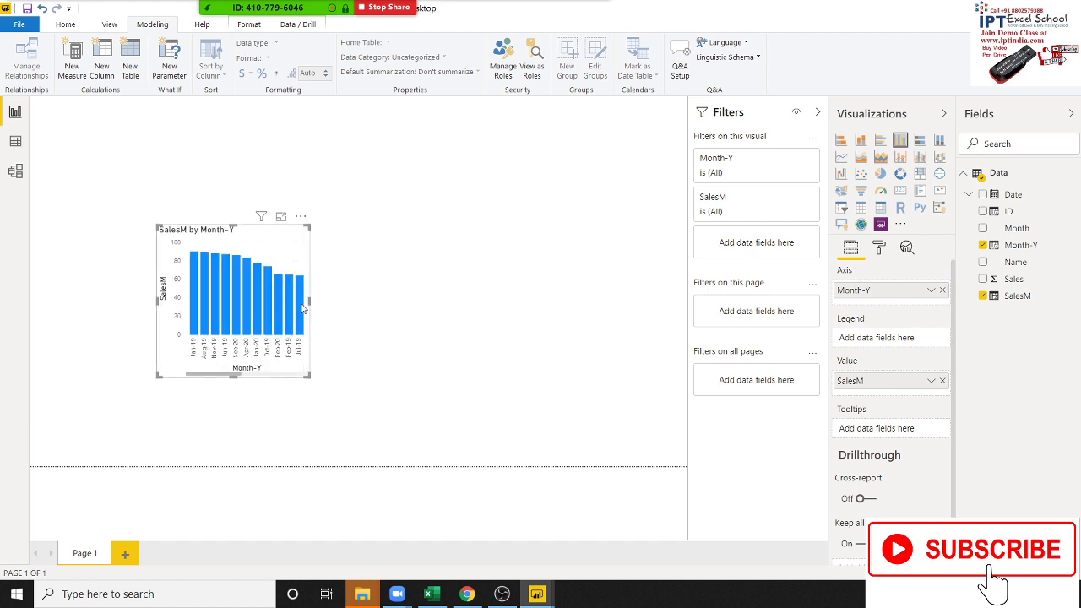
{"action": "left_click_drag", "start_coordinate": [310, 302], "coordinate": [653, 324]}
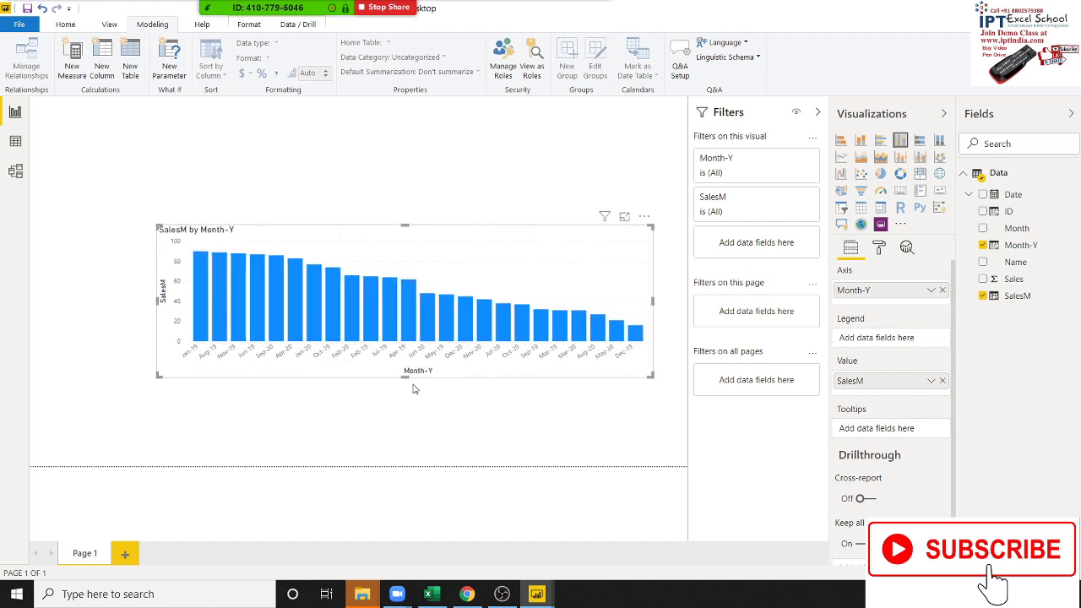
{"action": "left_click", "coordinate": [433, 356]}
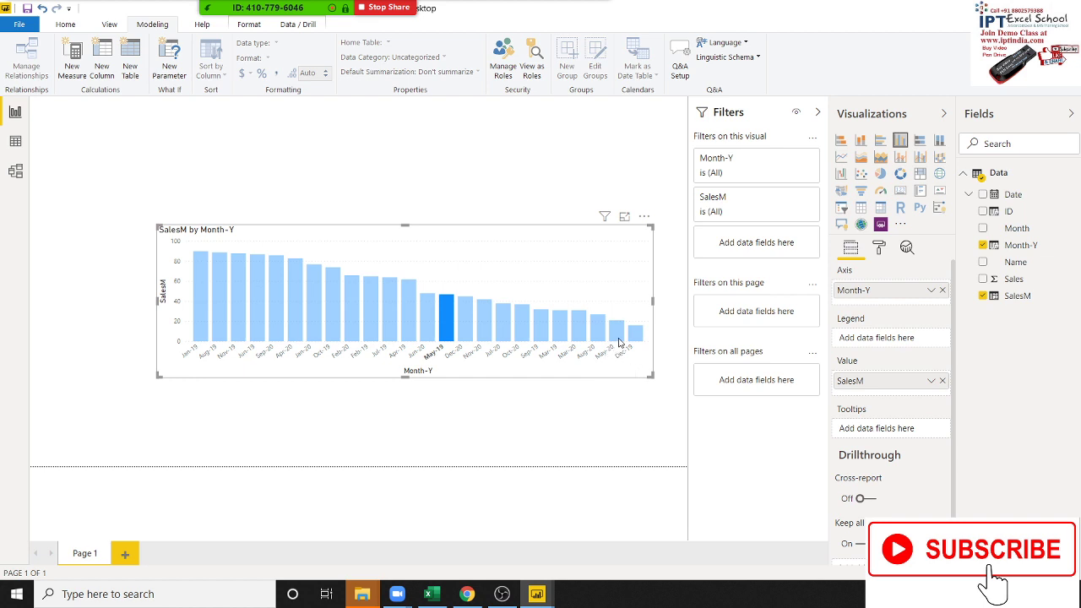
{"action": "mouse_move", "coordinate": [619, 341]}
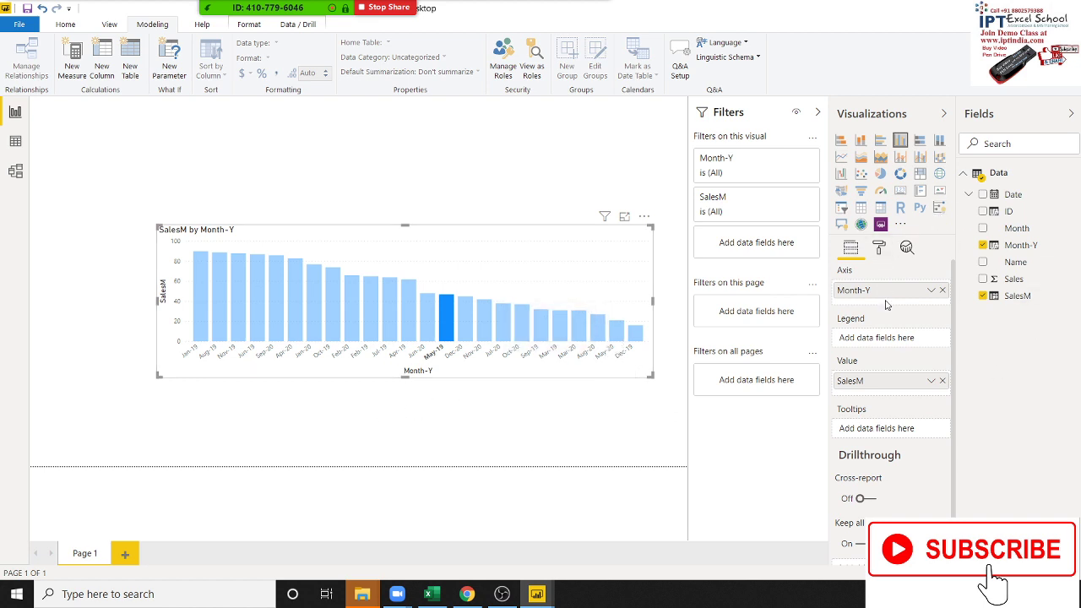
- Convert the chart to a Month-Y by Name matrix of SalesM, enlarge it, then delete it
{"action": "left_click", "coordinate": [860, 209]}
{"action": "left_click", "coordinate": [880, 209]}
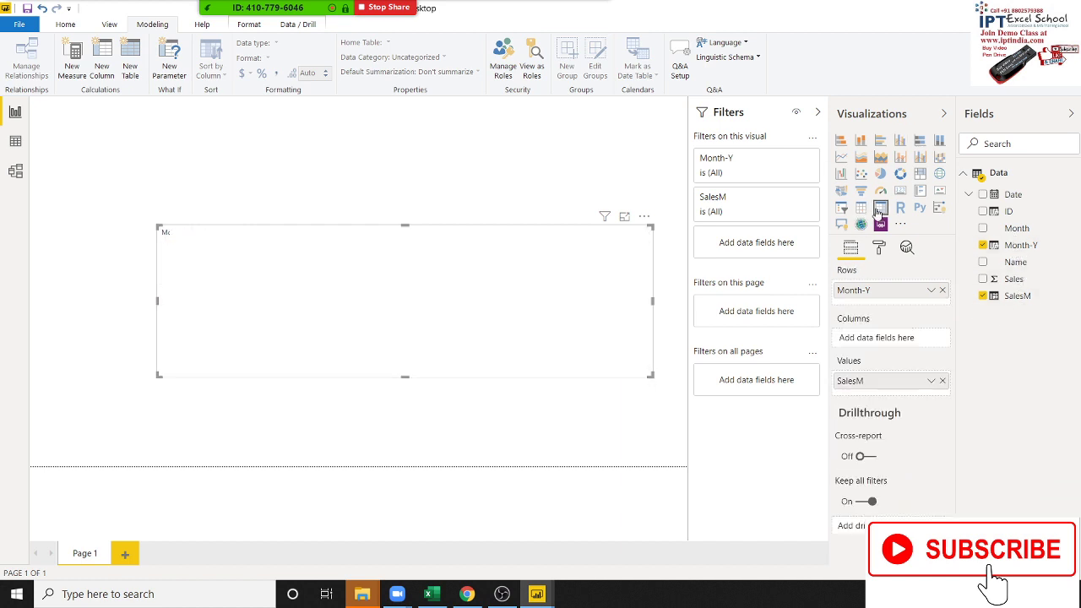
{"action": "mouse_move", "coordinate": [1014, 262]}
{"action": "left_mouse_down"}
{"action": "mouse_move", "coordinate": [860, 319]}
{"action": "mouse_move", "coordinate": [895, 342]}
{"action": "left_mouse_up"}
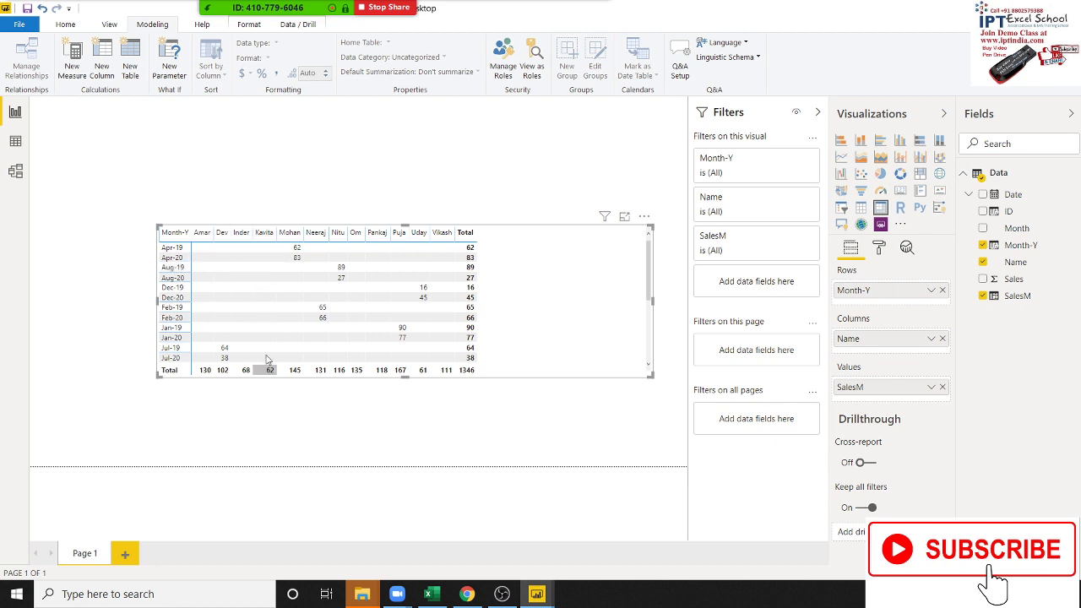
{"action": "left_click_drag", "start_coordinate": [651, 378], "coordinate": [664, 457]}
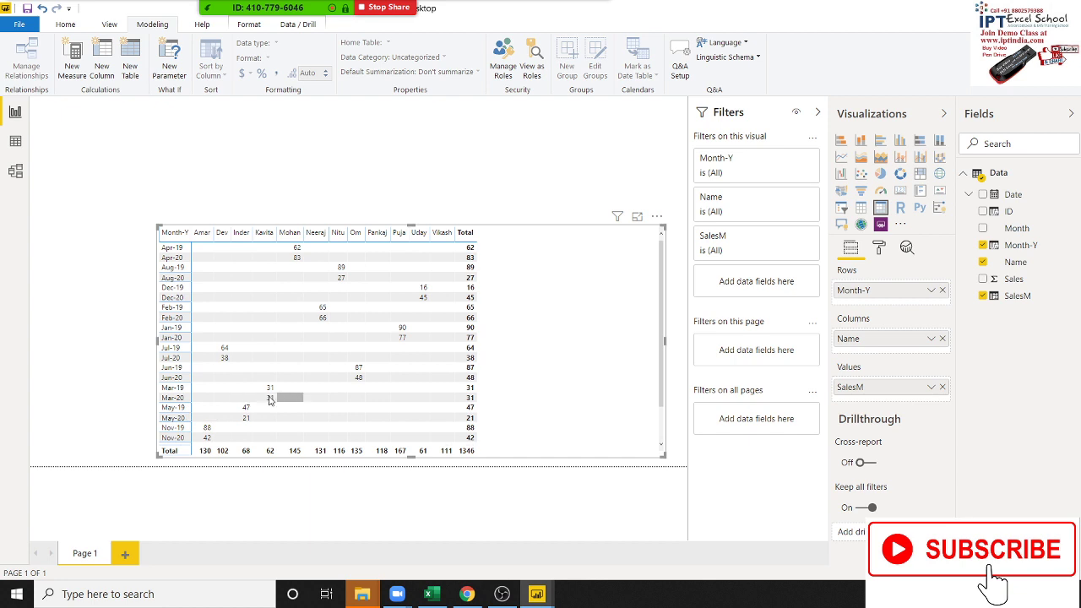
{"action": "mouse_move", "coordinate": [261, 400]}
{"action": "key", "text": "Delete"}
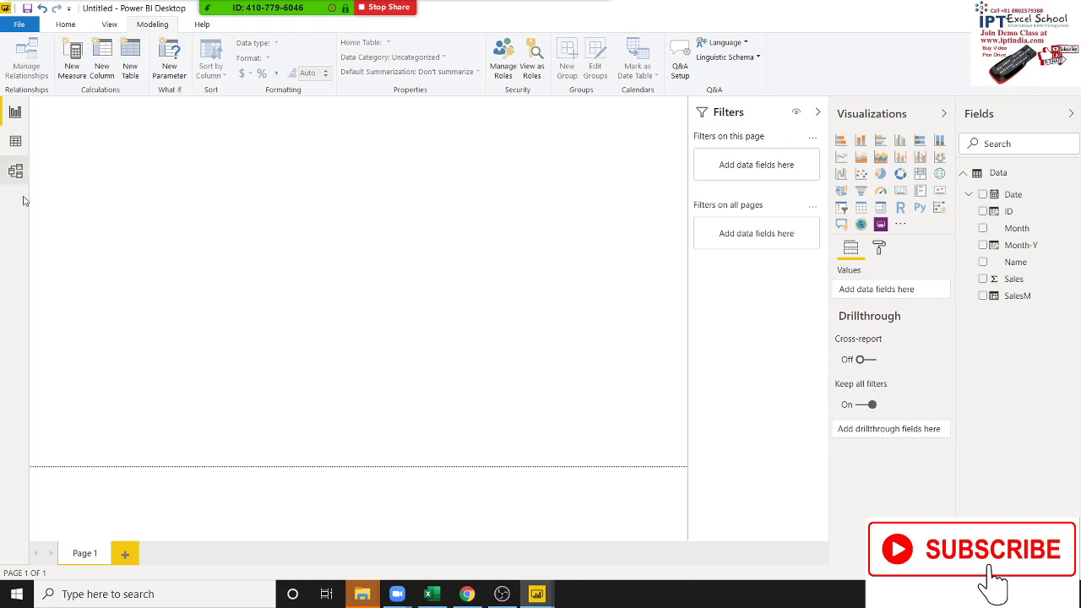
- Copy the whole SalesM formula from the Data view formula bar and switch to Chrome
{"action": "left_click", "coordinate": [16, 142]}
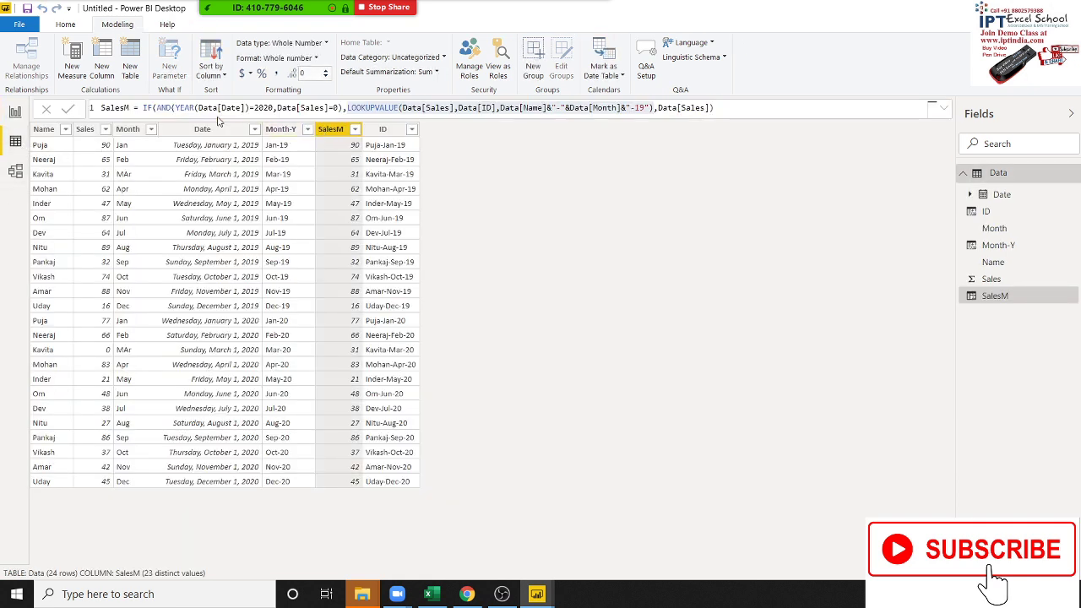
{"action": "left_click_drag", "start_coordinate": [142, 110], "coordinate": [803, 110]}
{"action": "key", "text": "ctrl+c"}
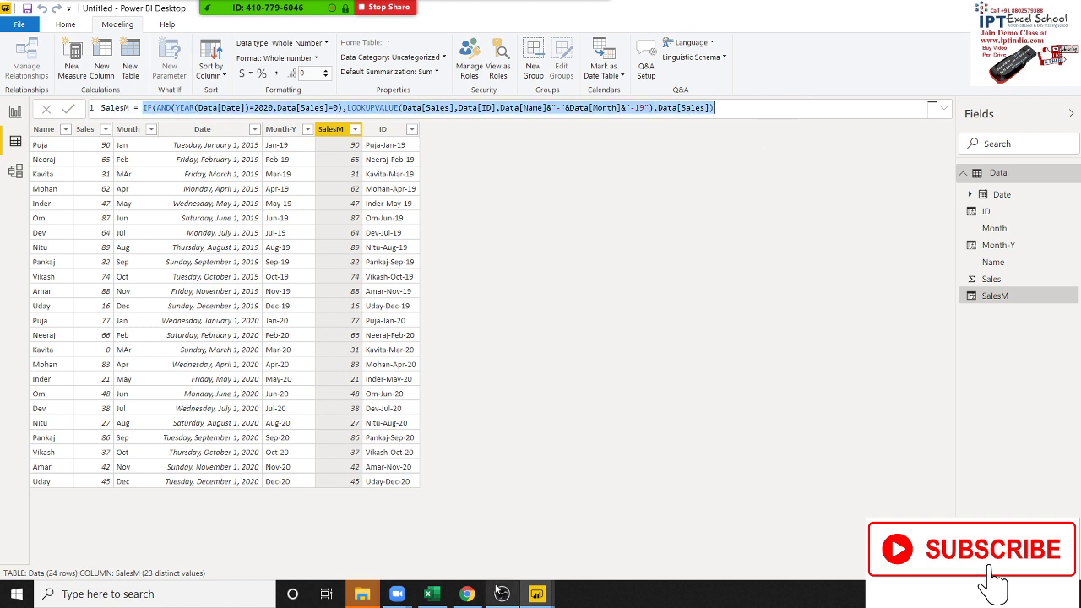
{"action": "left_click", "coordinate": [466, 594]}
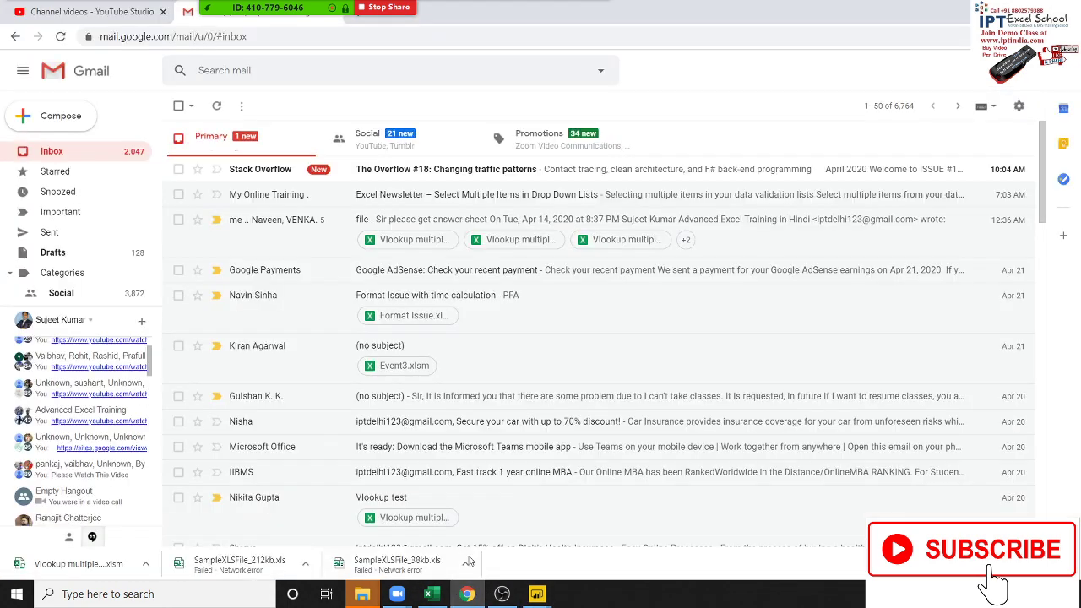
- Reply all to the sent 'File' email with the pasted SalesM formula and send it
{"action": "left_click", "coordinate": [71, 236]}
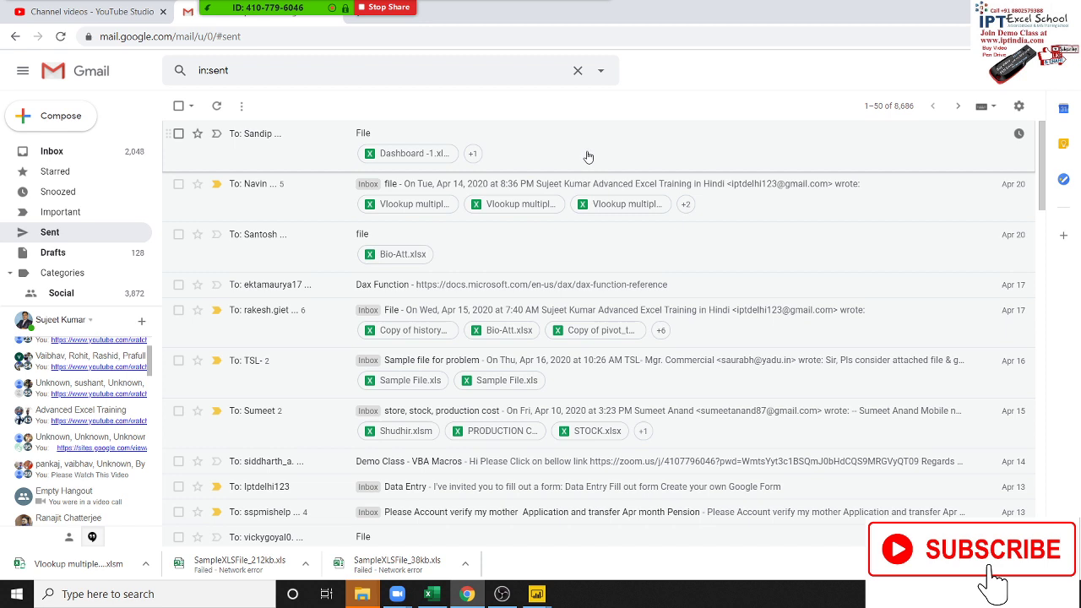
{"action": "left_click", "coordinate": [588, 156]}
{"action": "left_click", "coordinate": [335, 379]}
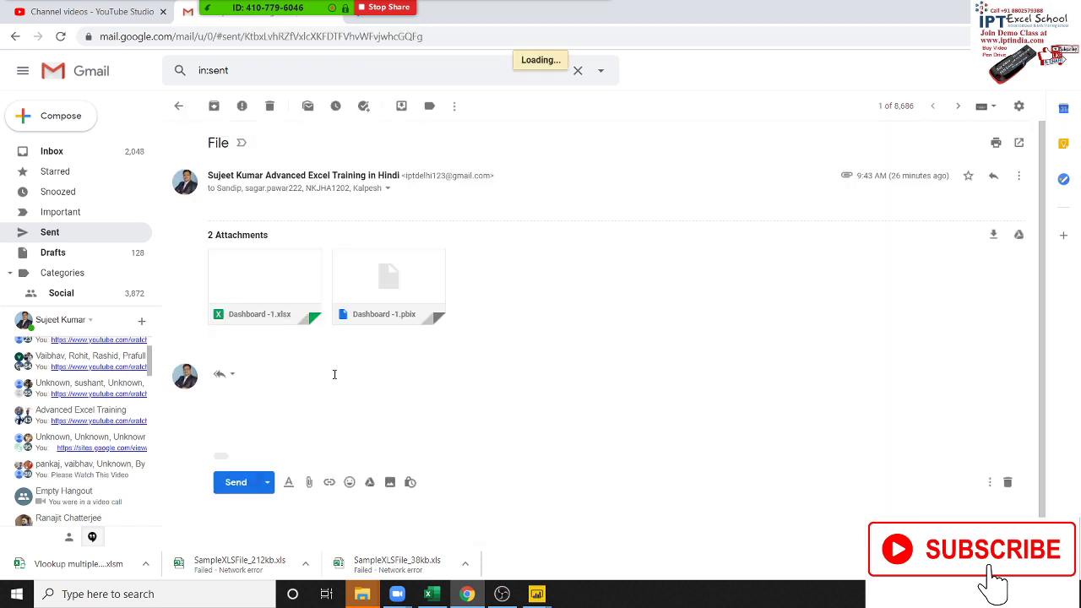
{"action": "key", "text": "ctrl+v"}
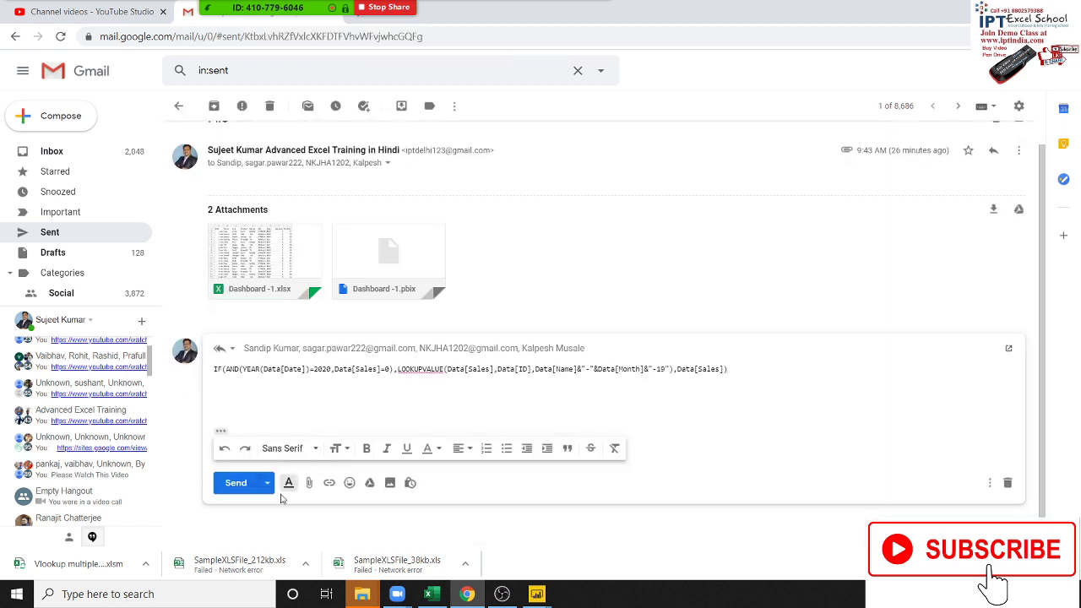
{"action": "left_click", "coordinate": [236, 484]}
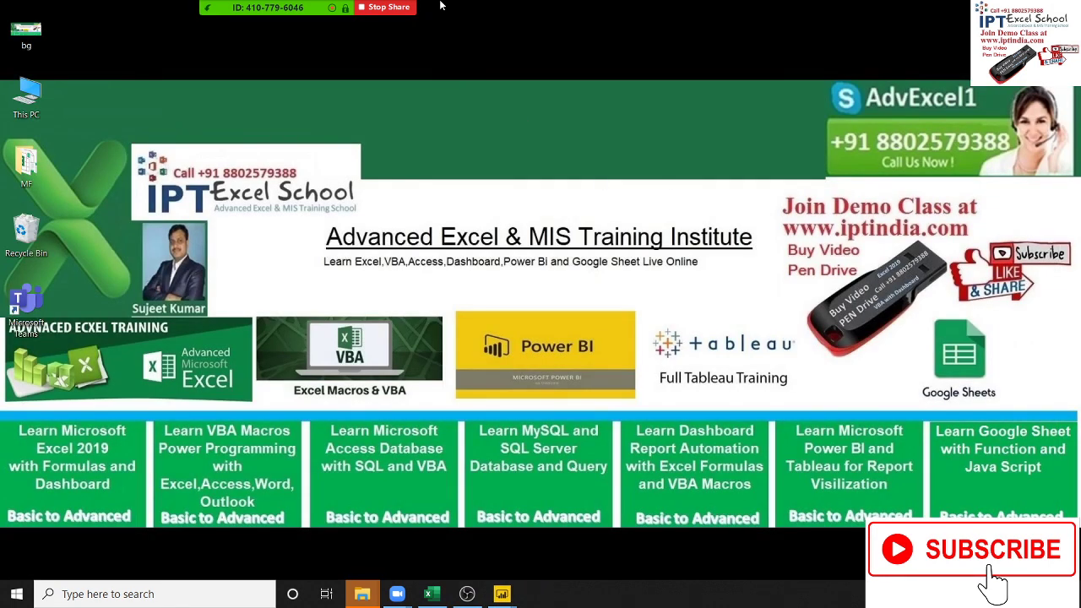
- End the Zoom meeting for all participants, close Zoom Home, and bring OBS back up
{"action": "mouse_move", "coordinate": [397, 7]}
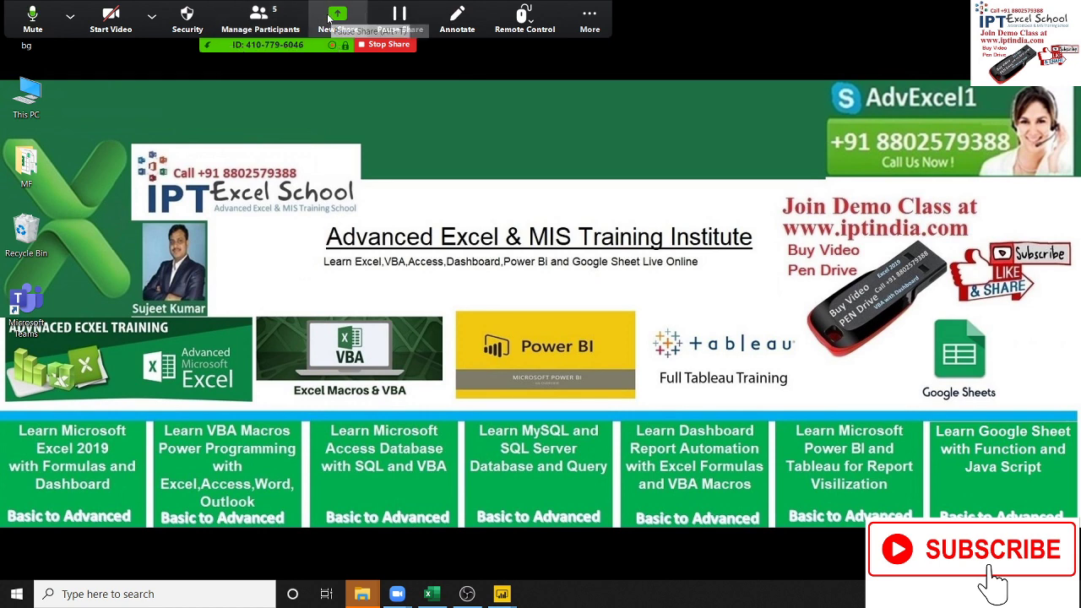
{"action": "left_click", "coordinate": [257, 32]}
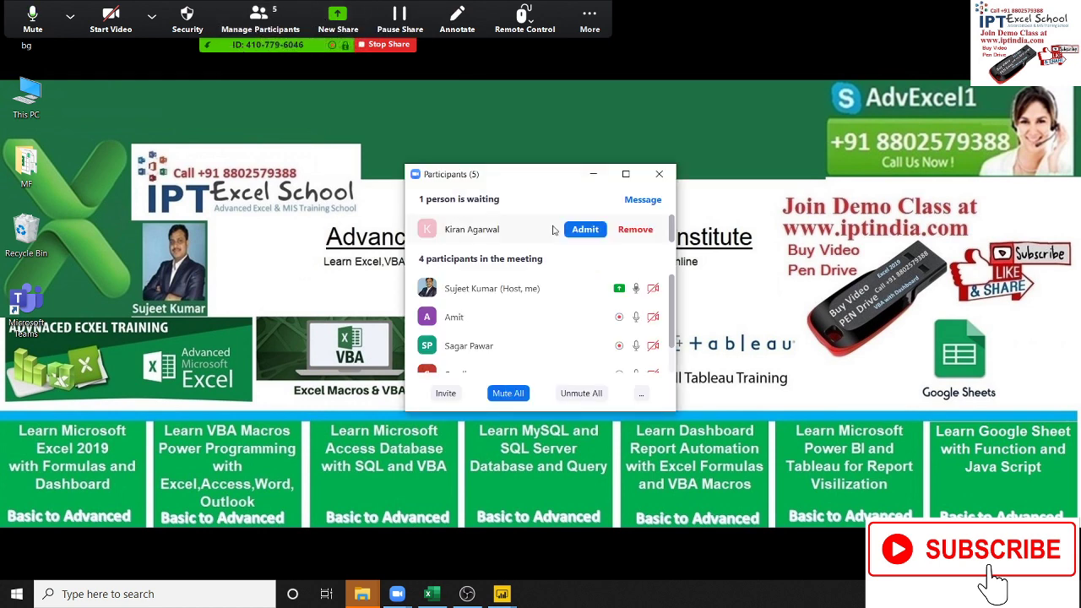
{"action": "left_click", "coordinate": [665, 183]}
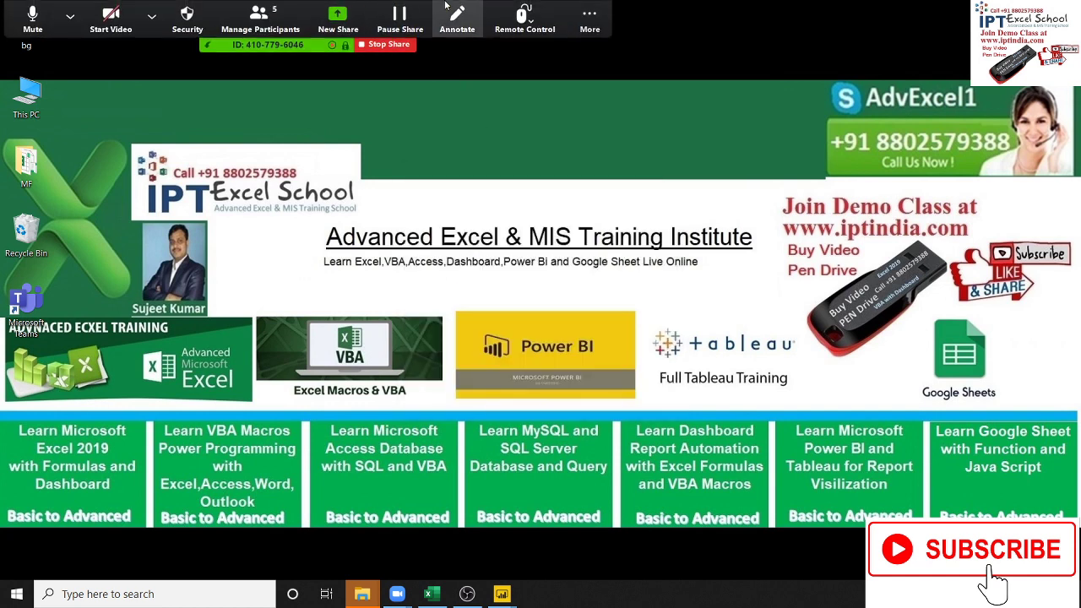
{"action": "left_click", "coordinate": [575, 17]}
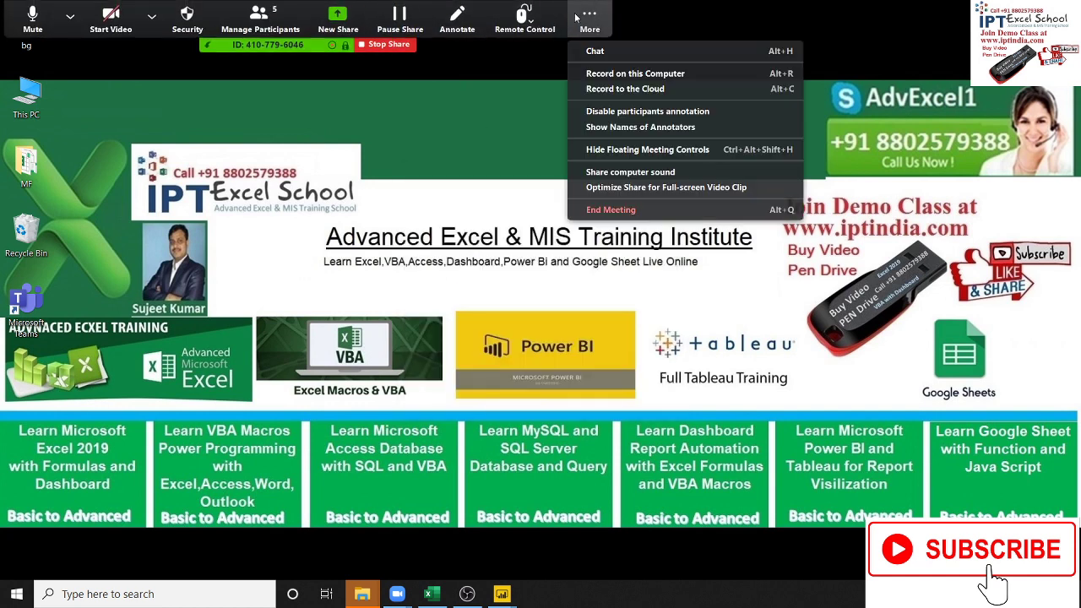
{"action": "left_click", "coordinate": [632, 219]}
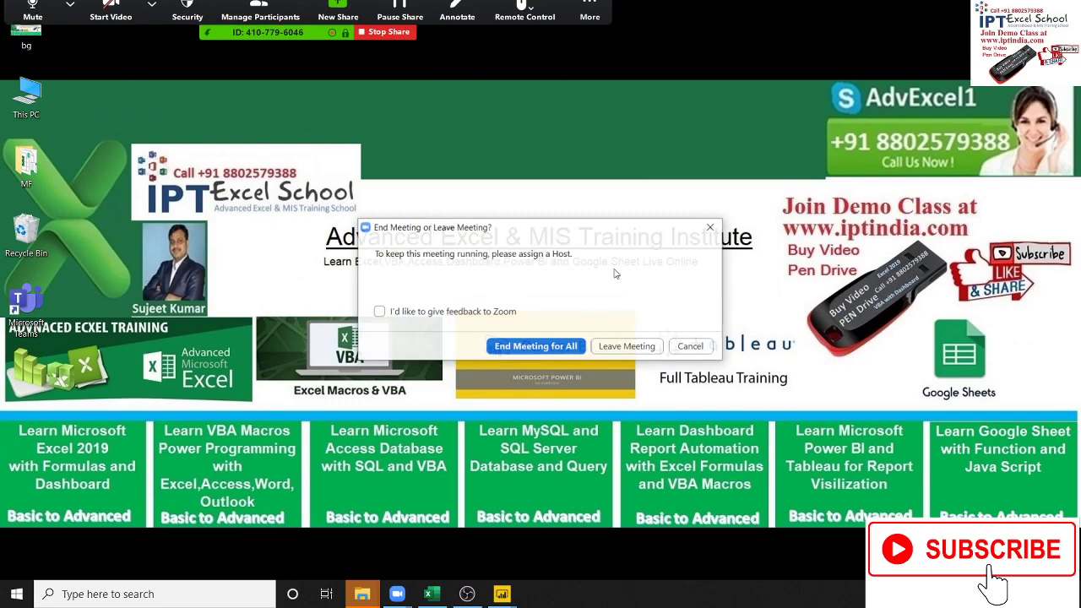
{"action": "left_click", "coordinate": [549, 352]}
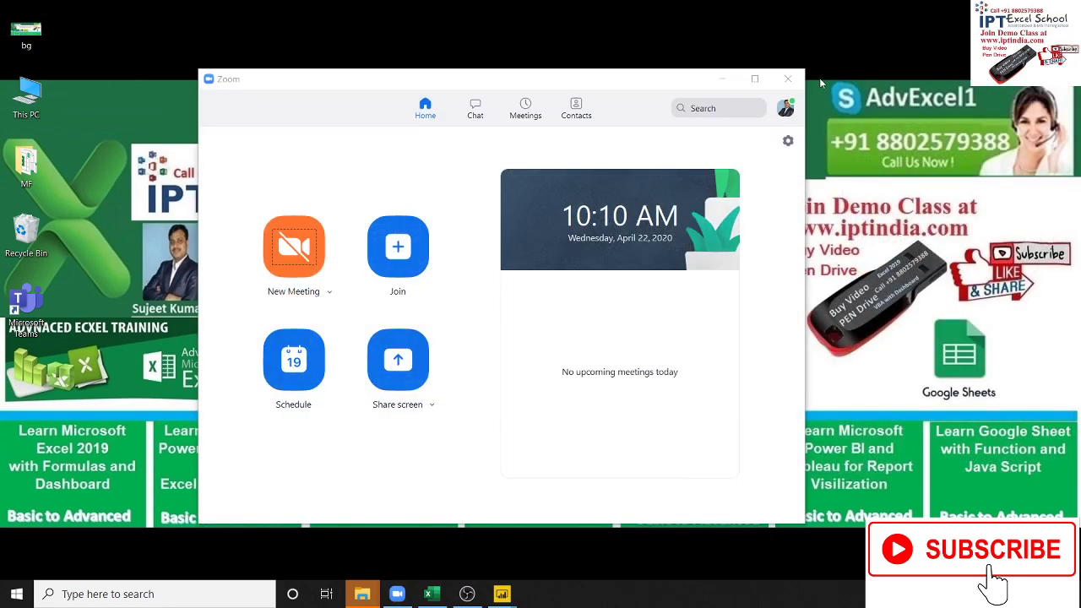
{"action": "left_click", "coordinate": [788, 79]}
{"action": "left_click", "coordinate": [431, 594]}
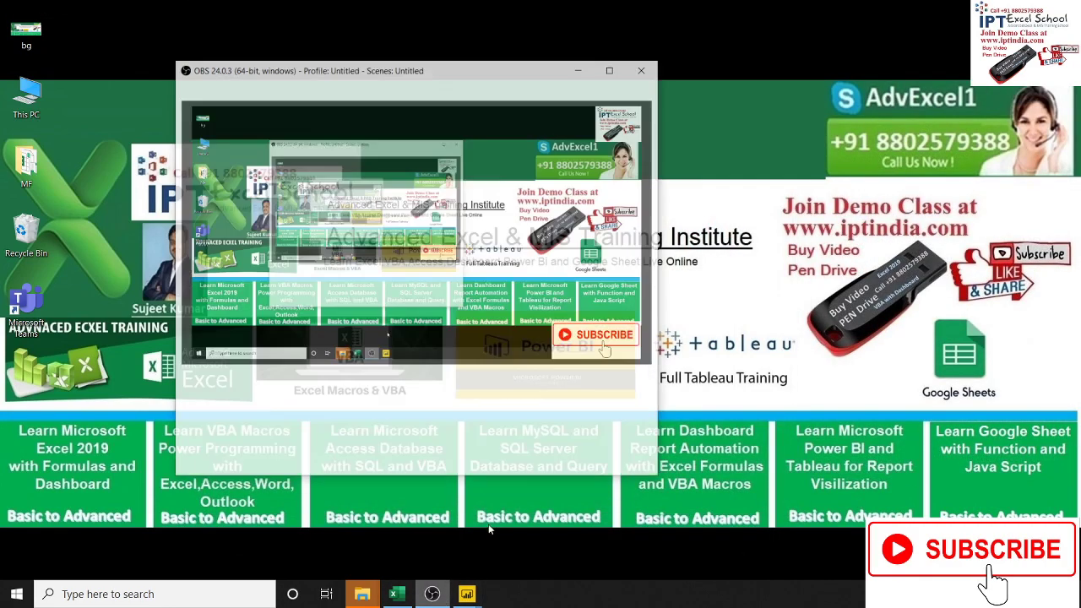